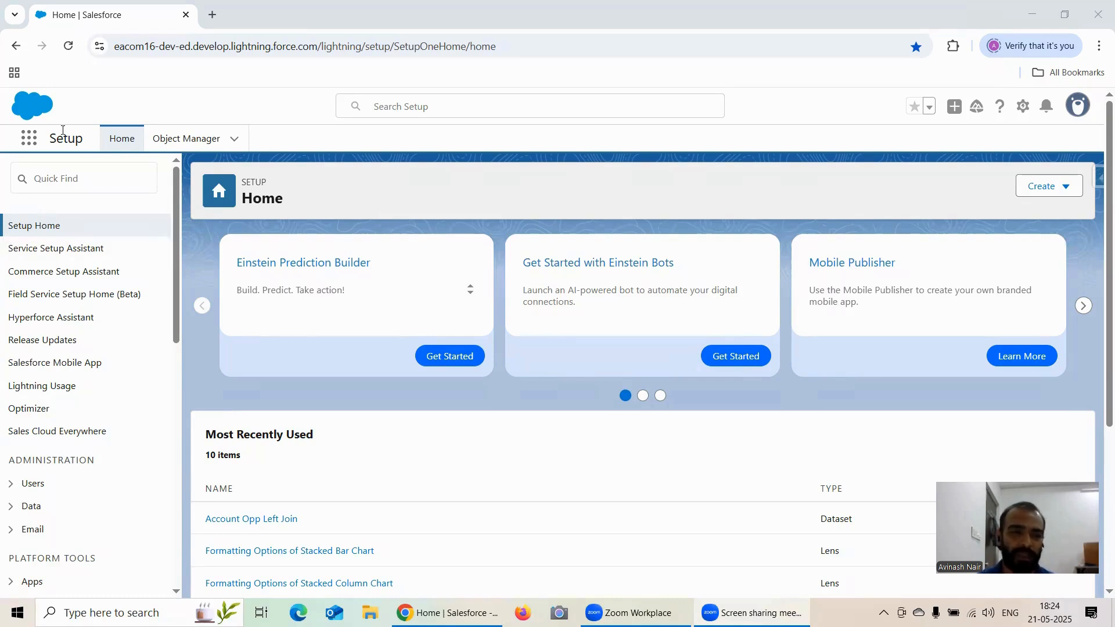
Open Analytics Studio and start a new lens on the Account Opp Left Join dataset.
click(39, 137)
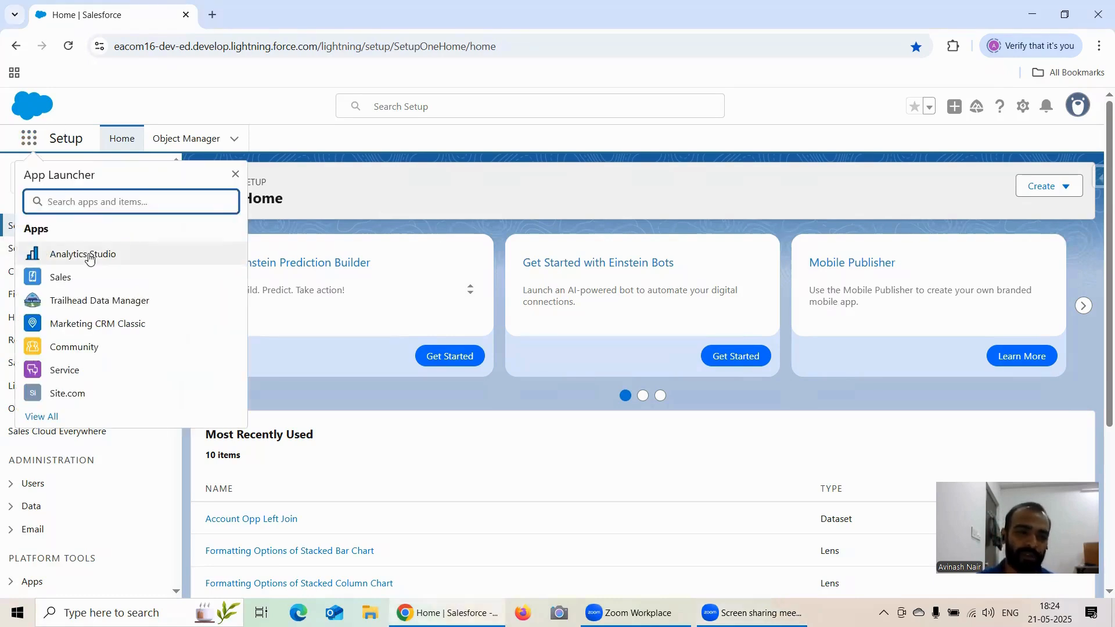
click(88, 254)
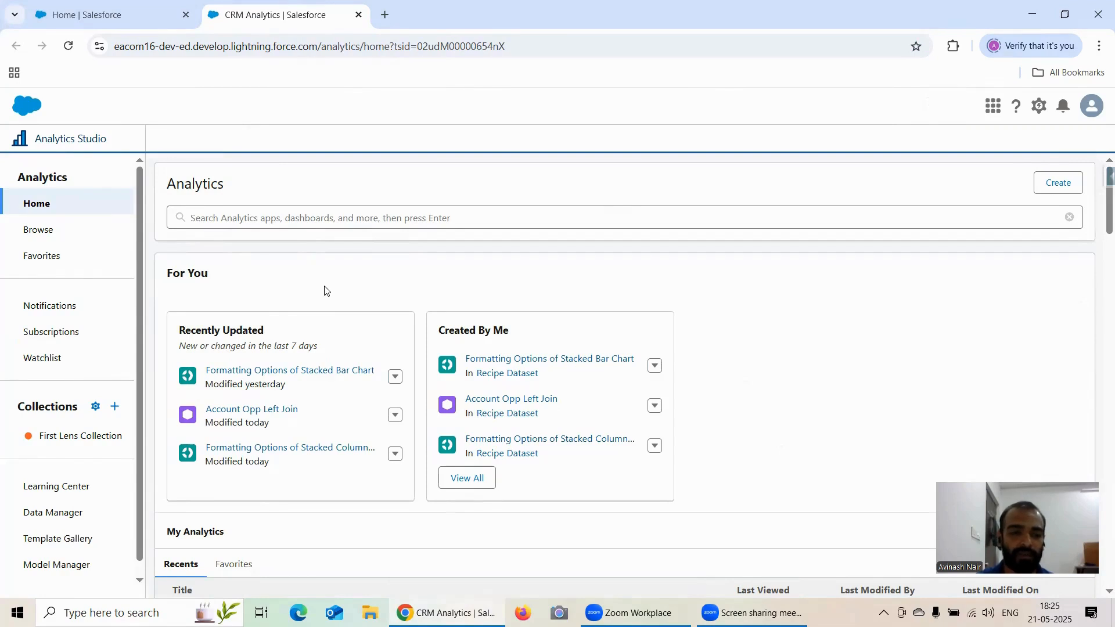
click(280, 409)
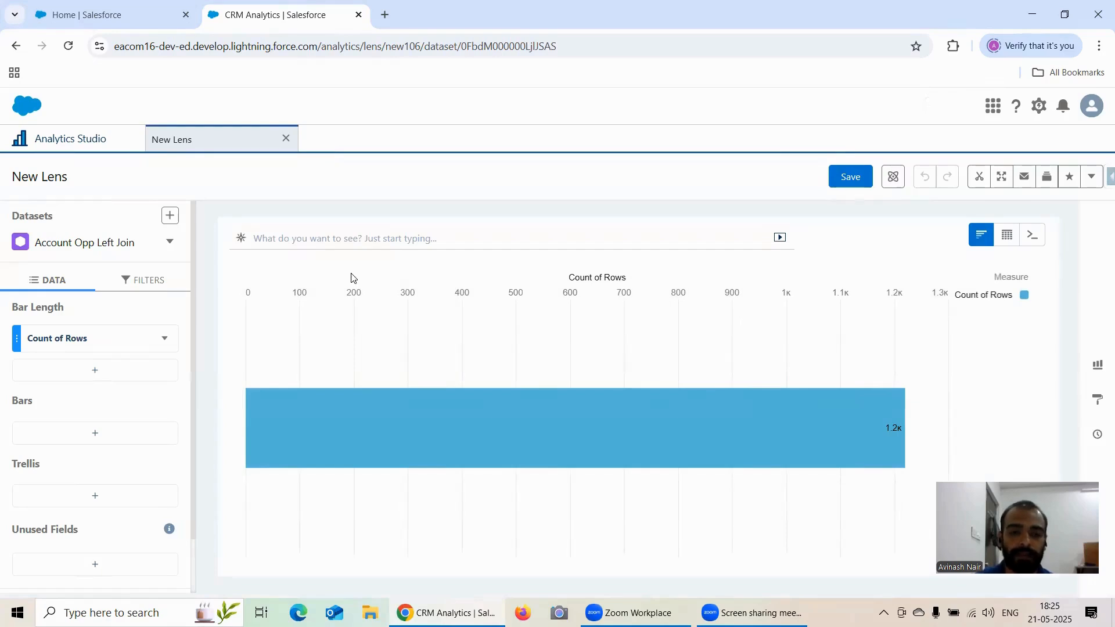
Switch the lens chart type to Pyramid and view its field requirements.
click(1098, 398)
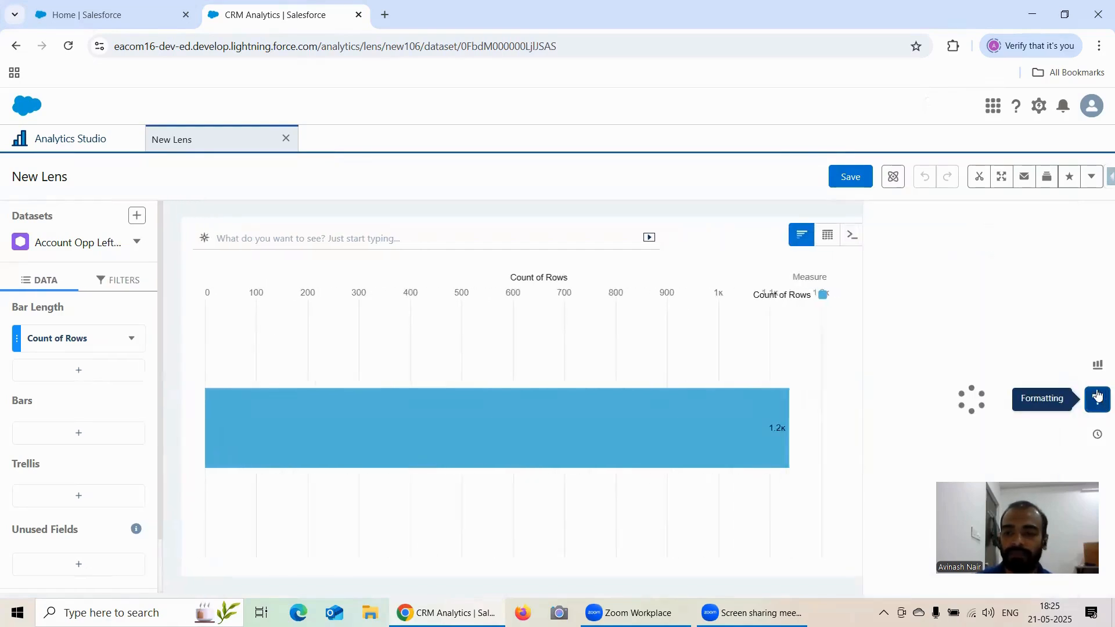
click(1098, 365)
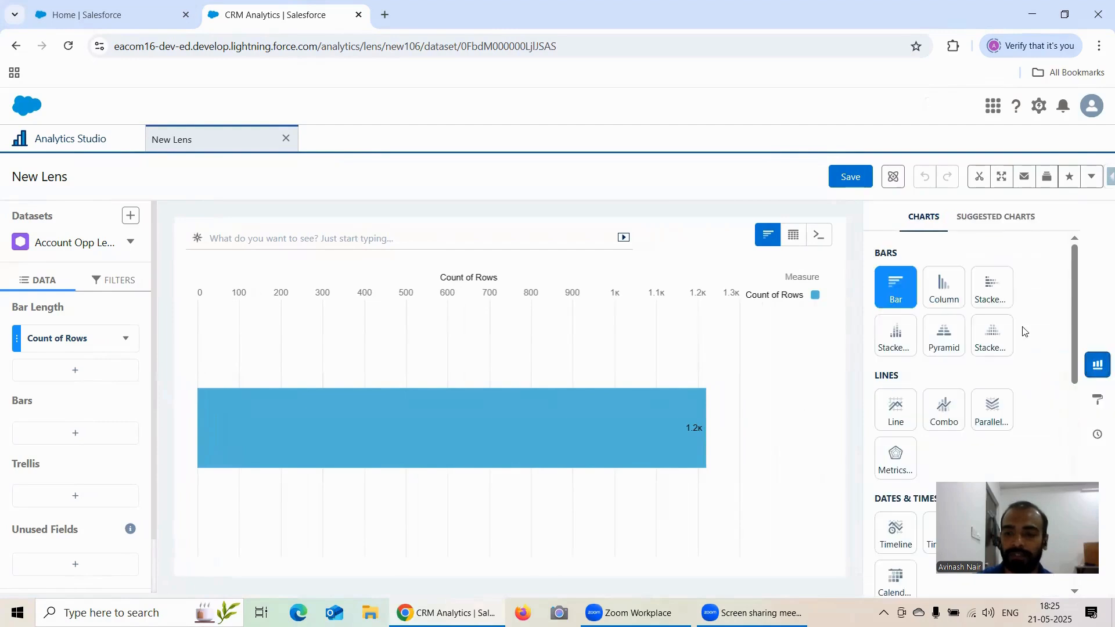
click(945, 341)
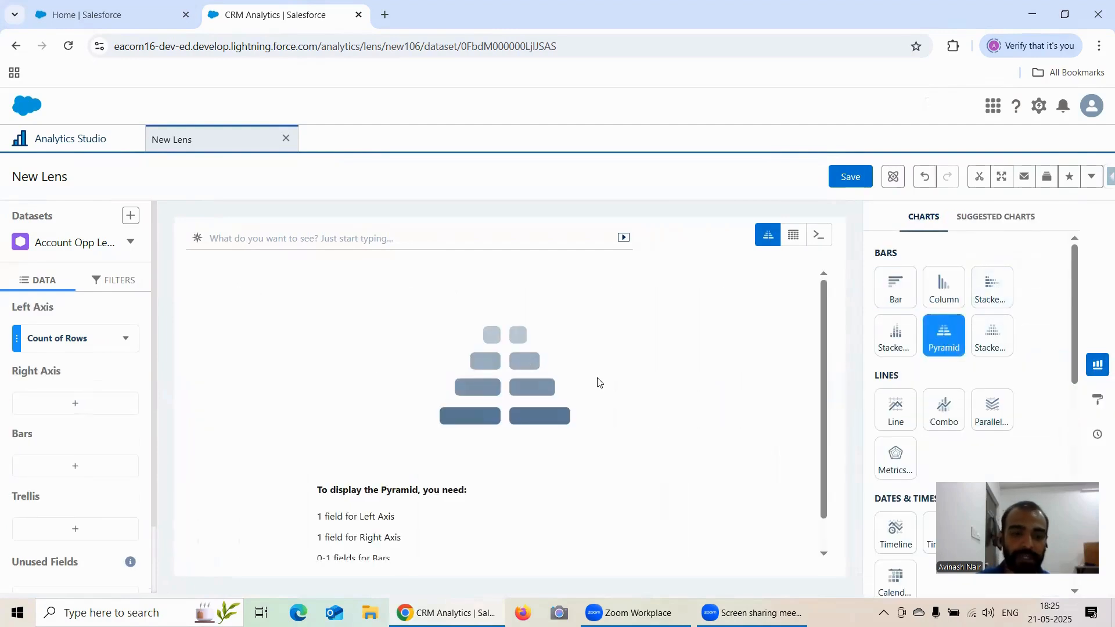
scroll(523, 364, down, 1)
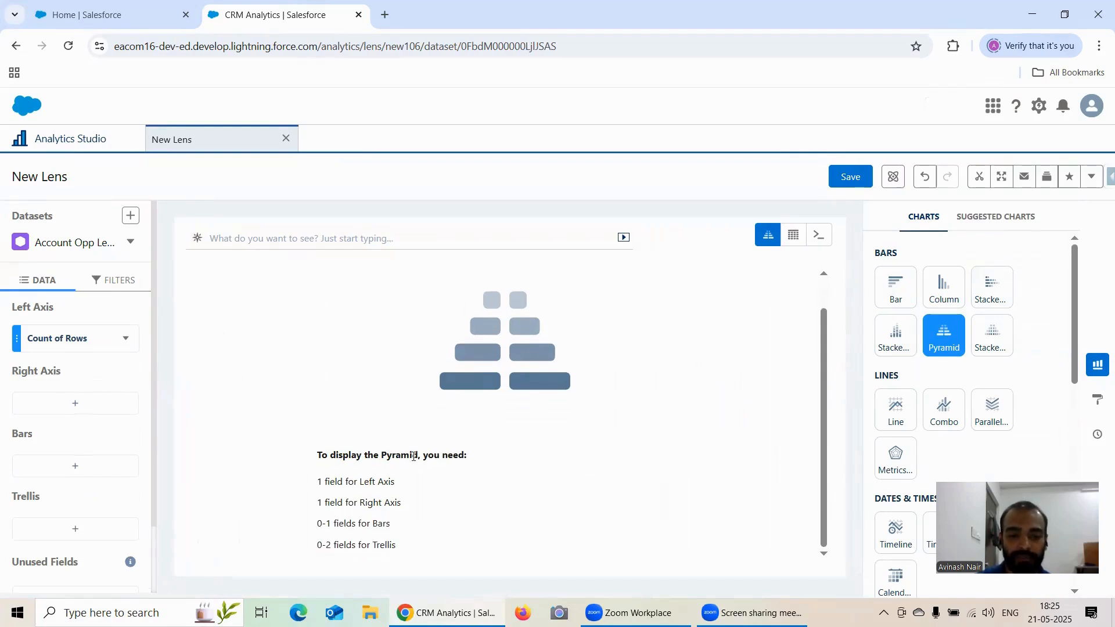
Switch to Notepad++ and open the Salesforce CRM Analytics Free Training Session notes.
click(137, 610)
text(Notr)
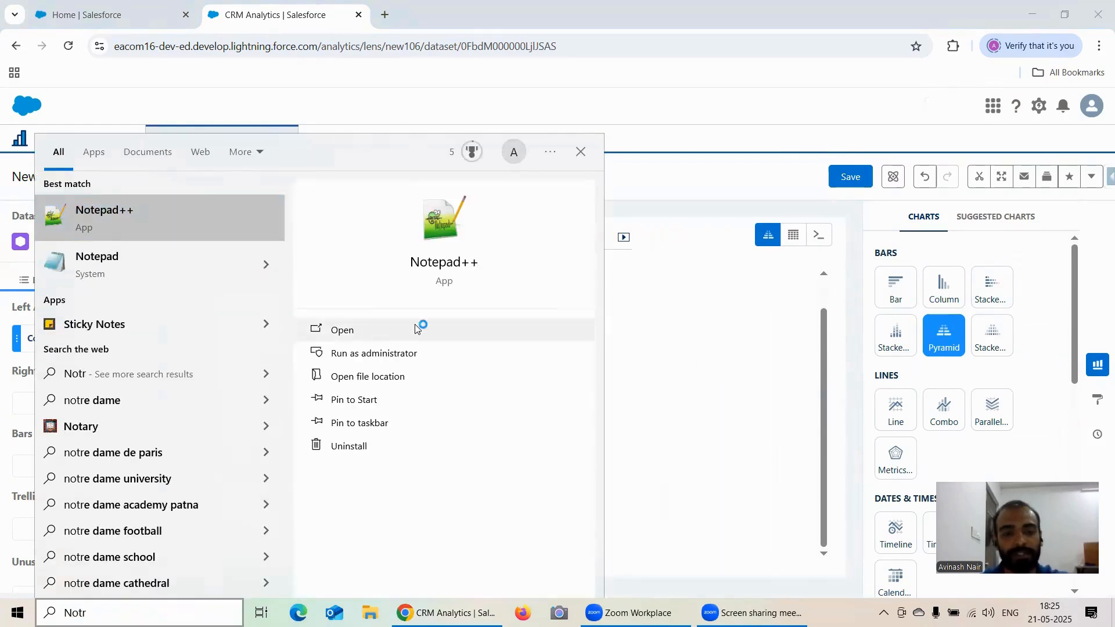
click(366, 331)
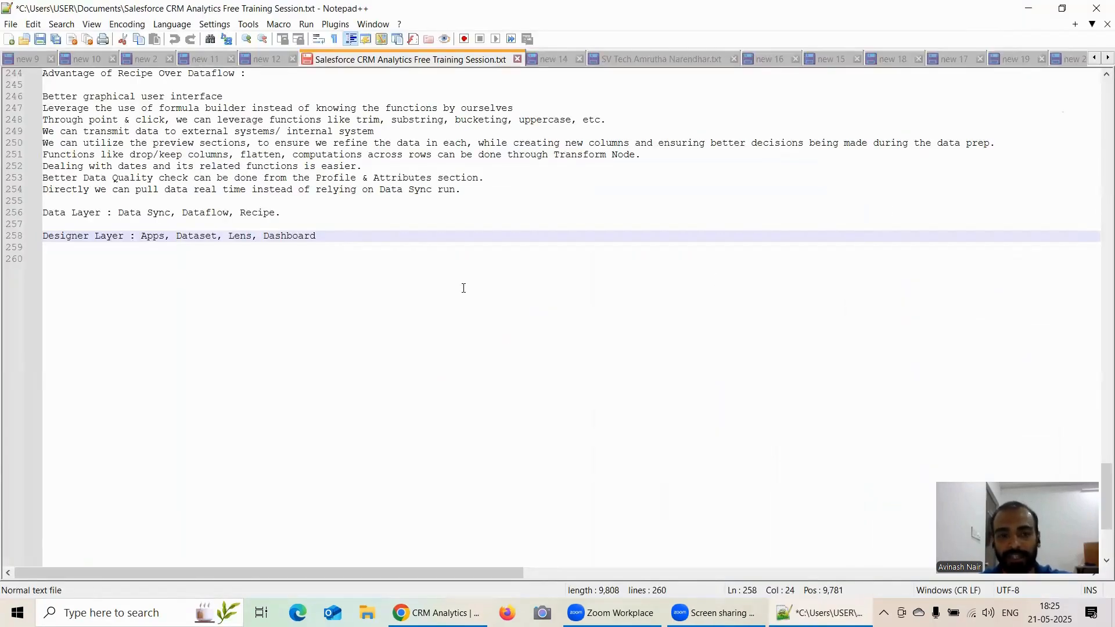
Add a new line "For Pyramid :" below the Designer Layer line in the notes.
click(418, 236)
key(Return)
key(Return)
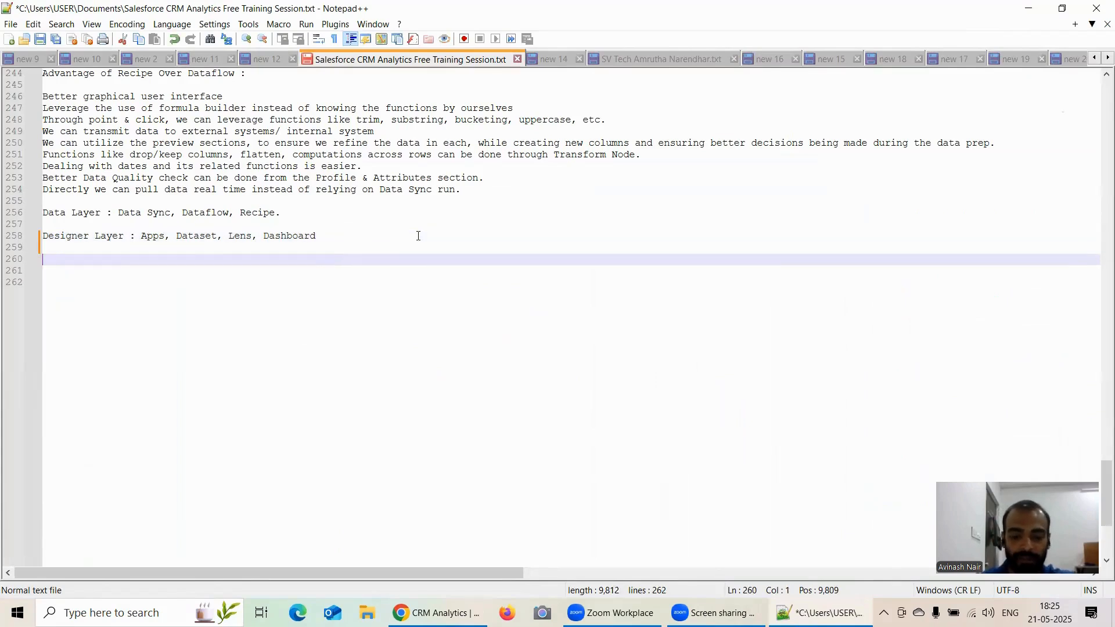
text(For Py)
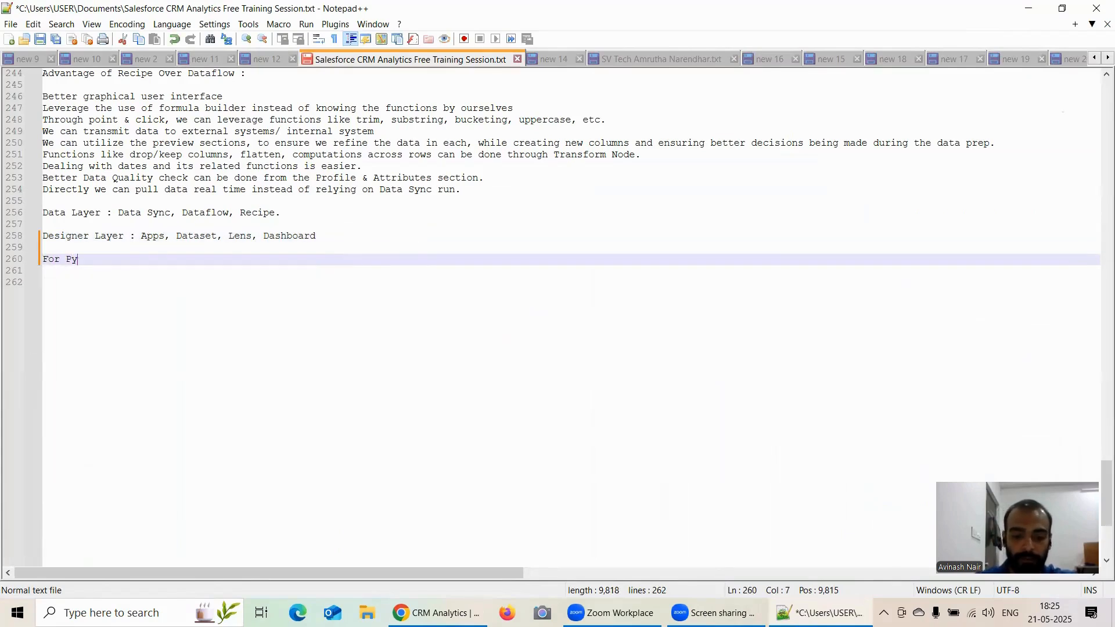
text(ramid :)
key(Return)
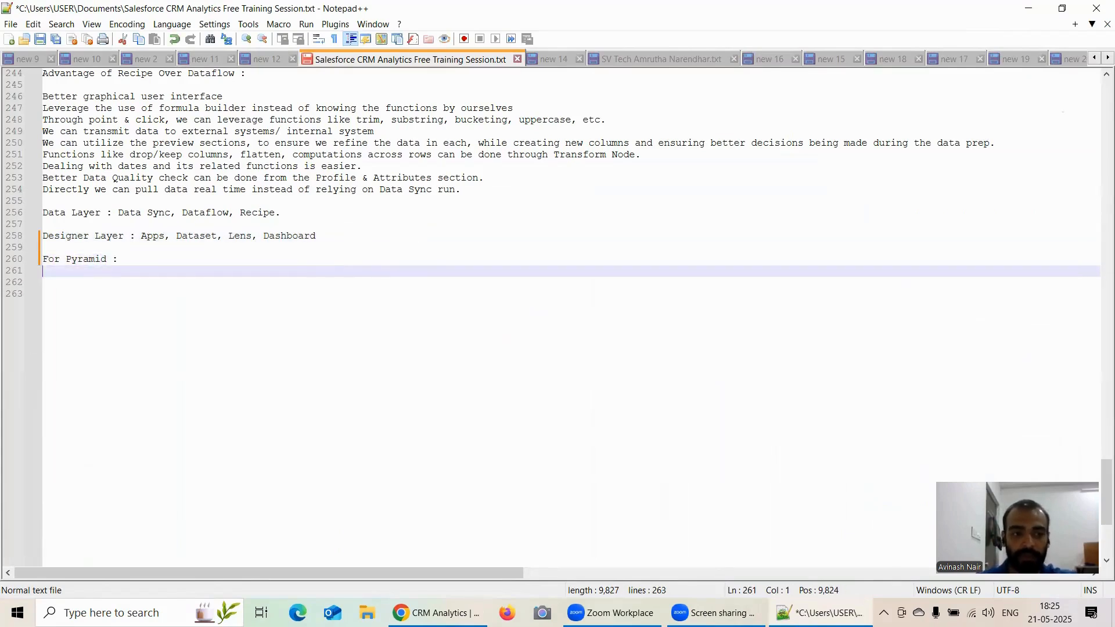
Copy the Pyramid requirements text from the lens and paste it under the new heading in the notes.
click(436, 613)
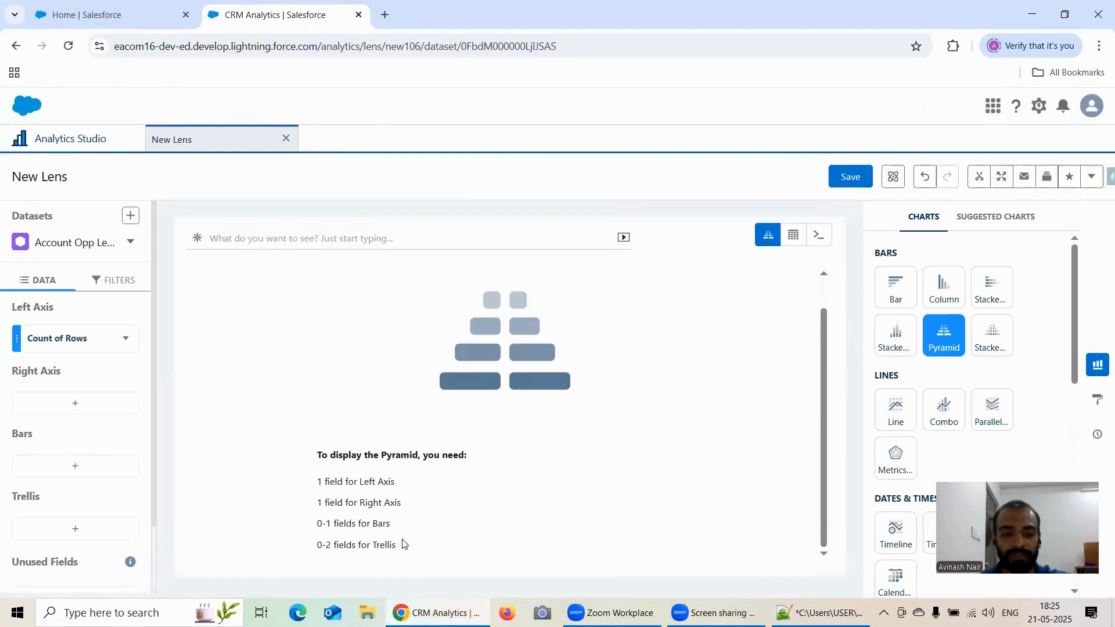
drag(403, 545, 306, 455)
key(ctrl+c)
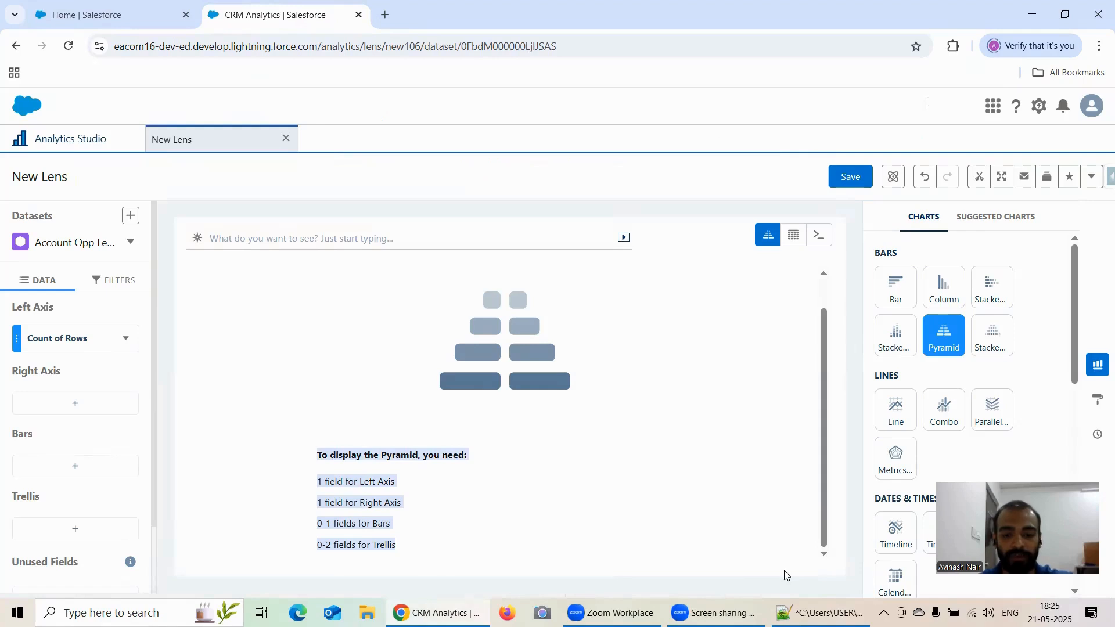
click(820, 612)
key(ctrl+v)
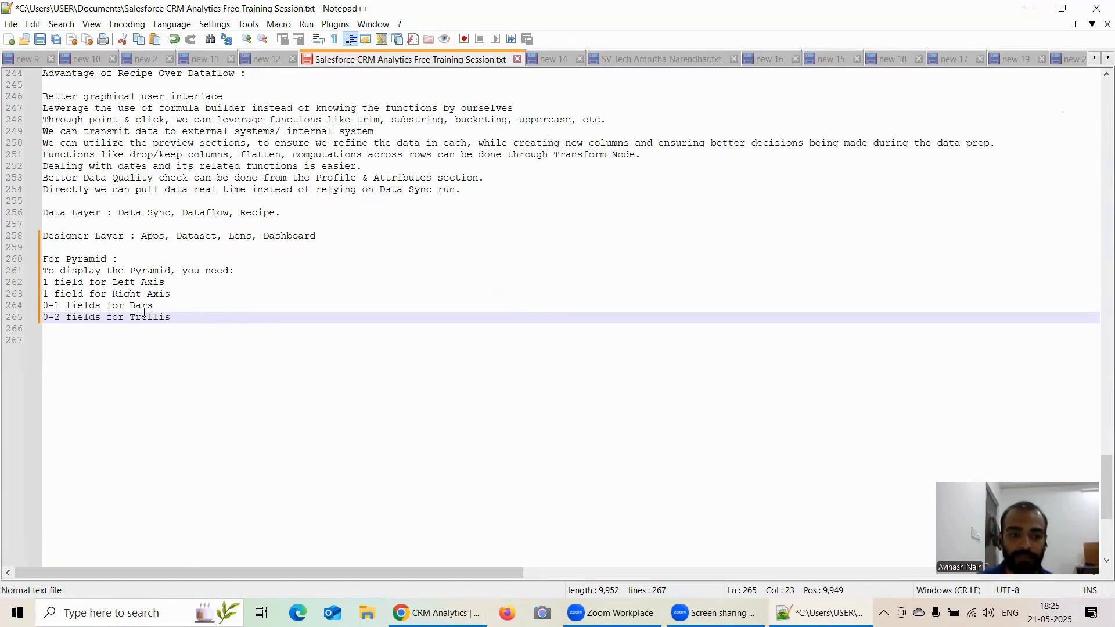
Set the Left Axis measure to Sum of Amount.
click(437, 613)
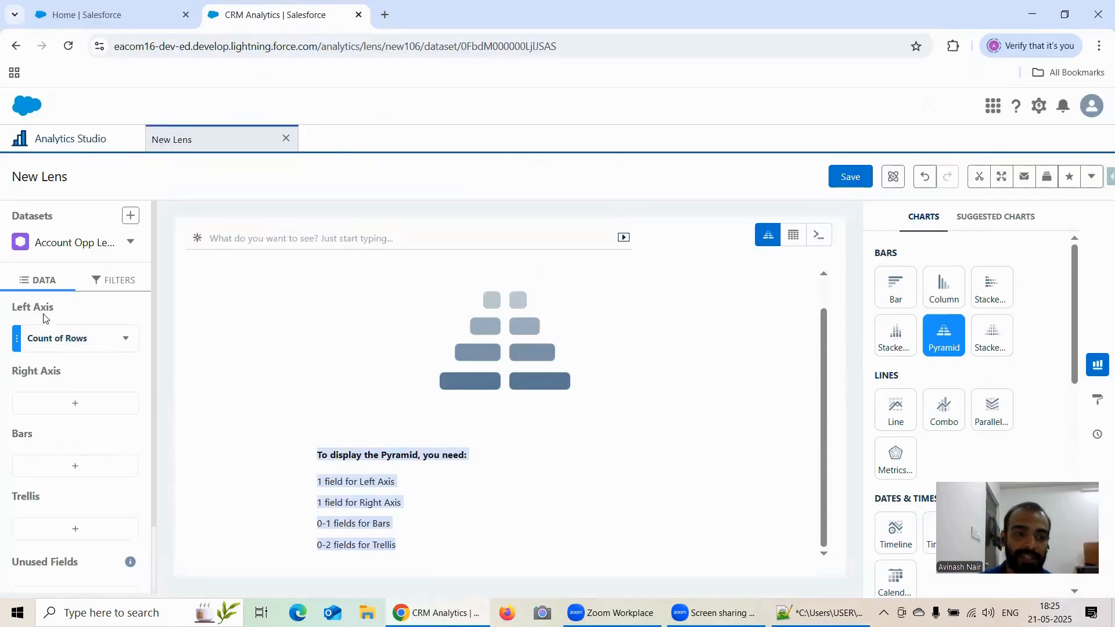
click(67, 341)
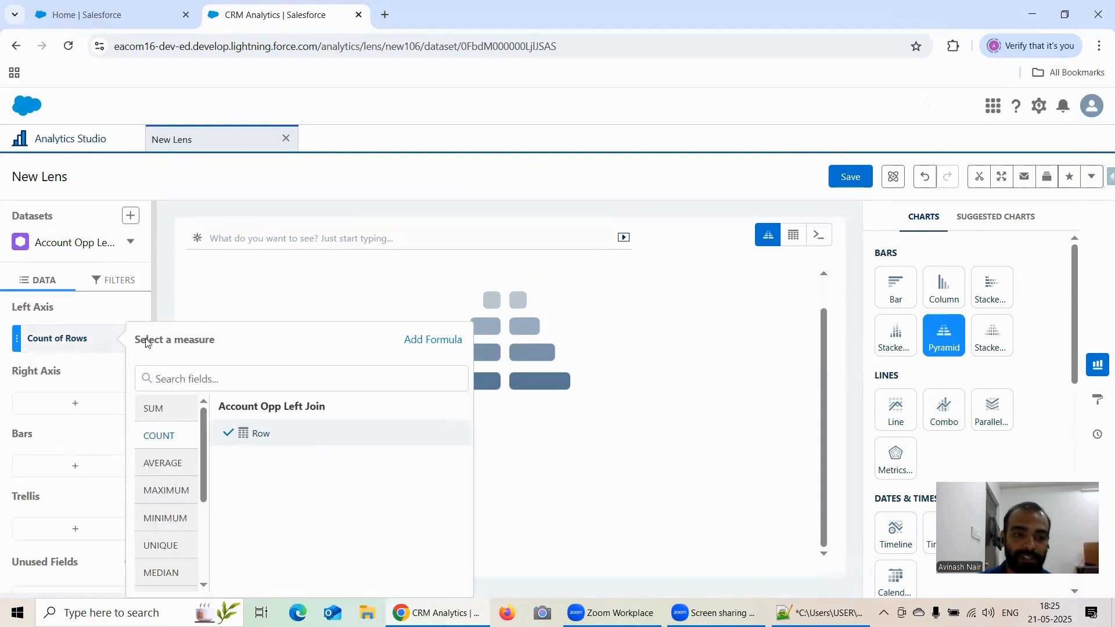
click(256, 445)
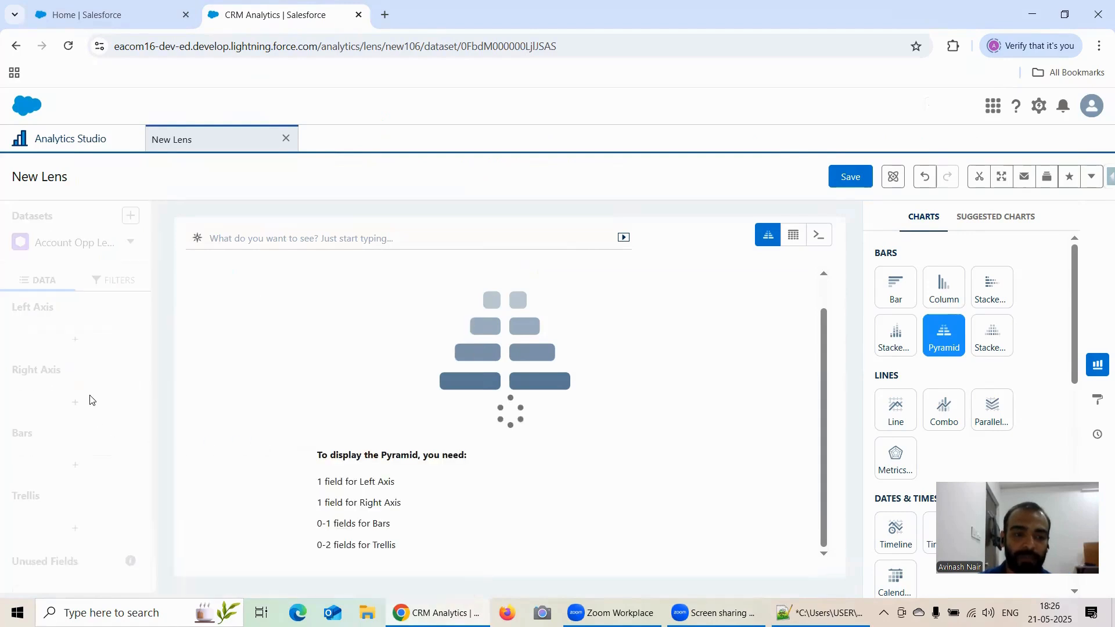
Add Average of Amount as the Right Axis measure.
click(77, 403)
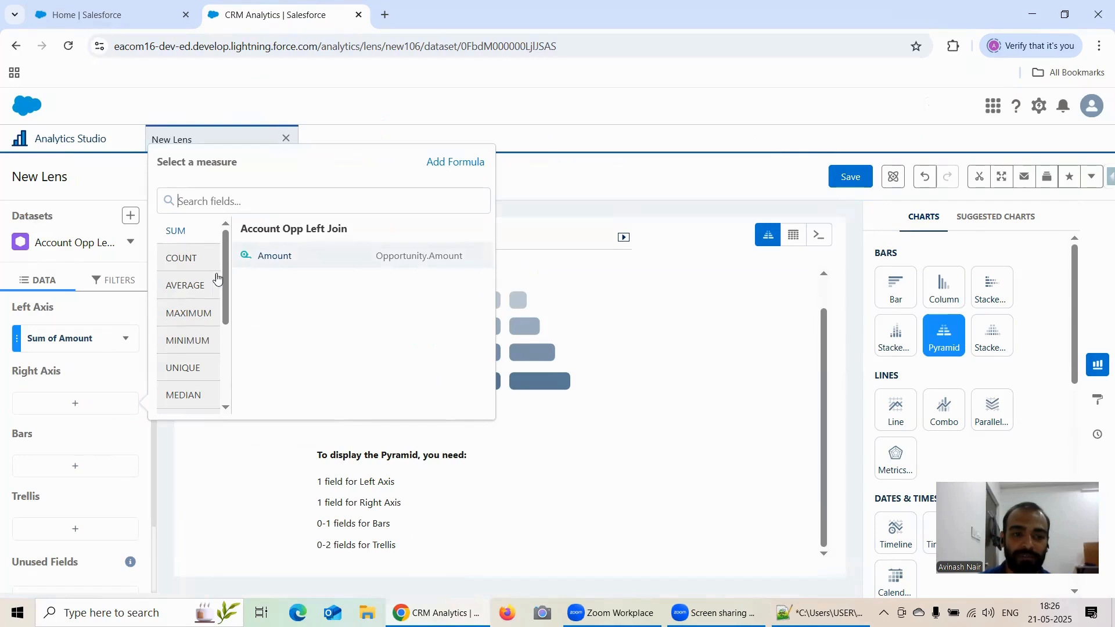
click(194, 287)
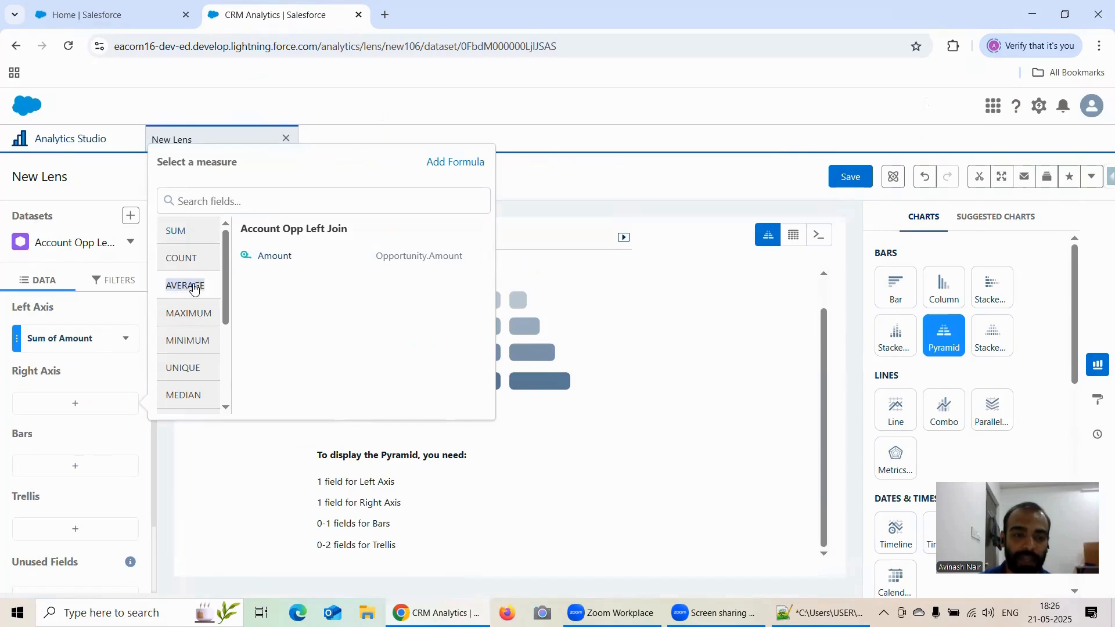
click(280, 256)
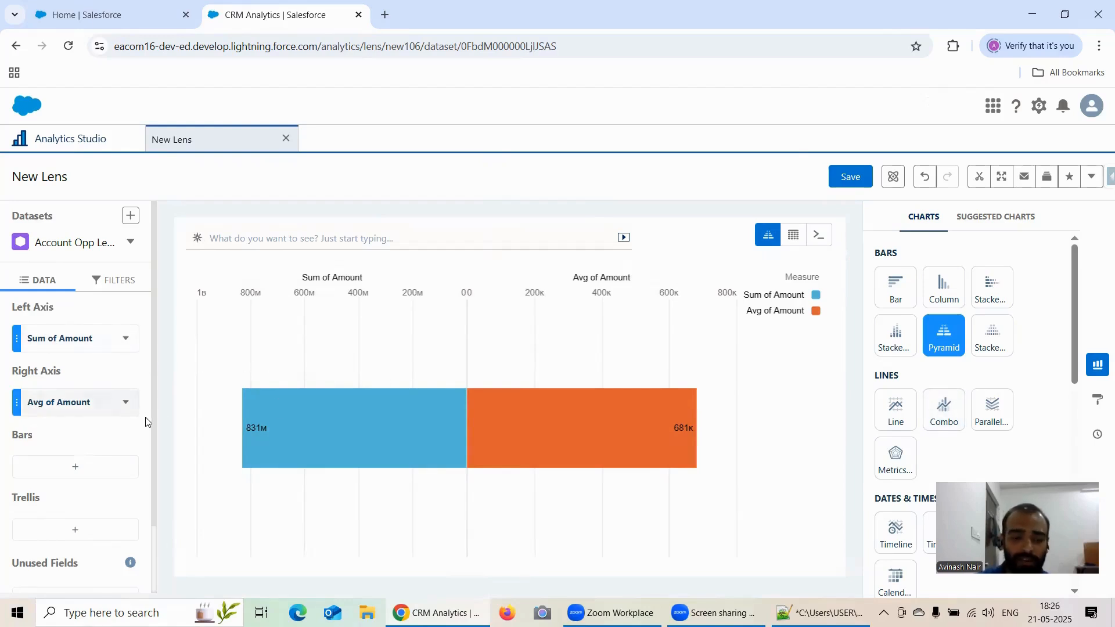
Group the pyramid bars by Industry.
click(85, 466)
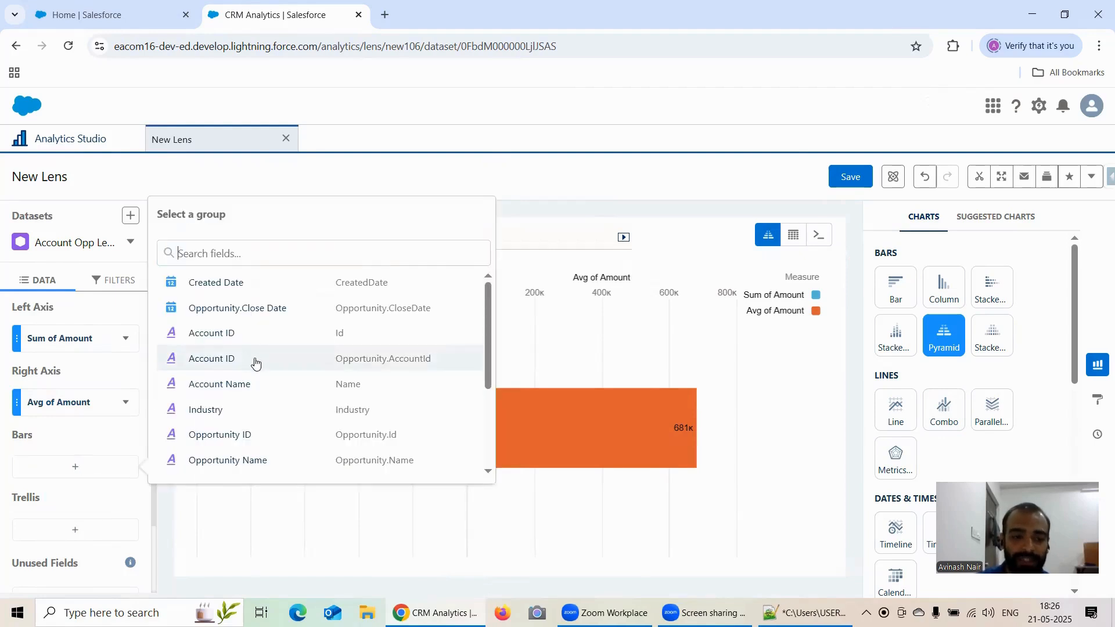
scroll(244, 357, down, 1)
click(201, 339)
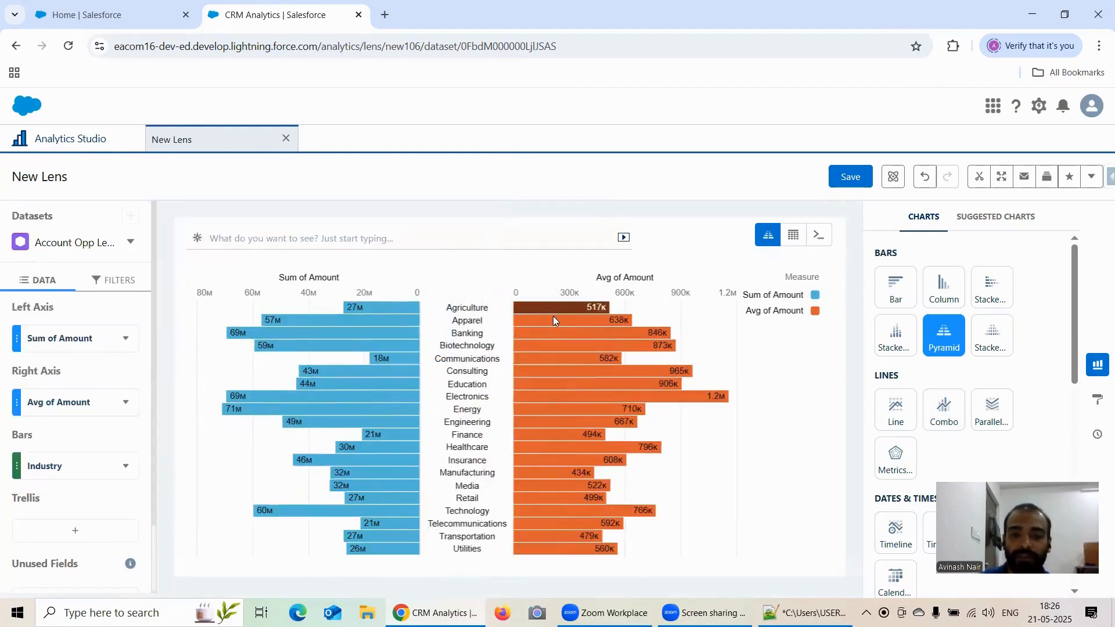
Add Stage as a Trellis group.
mouse_move(549, 321)
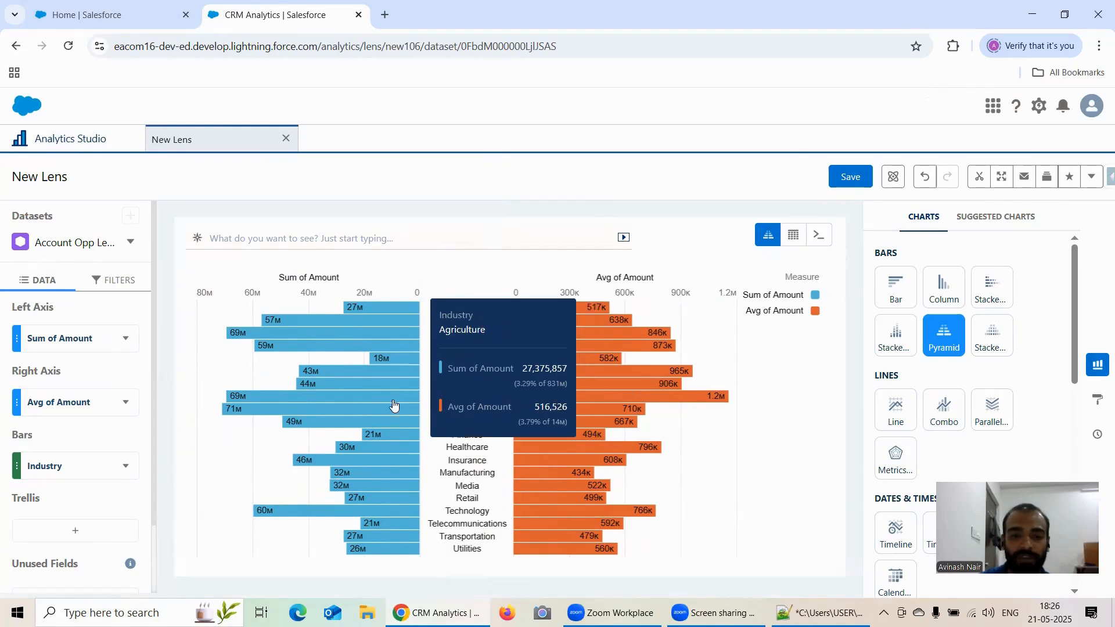
click(78, 530)
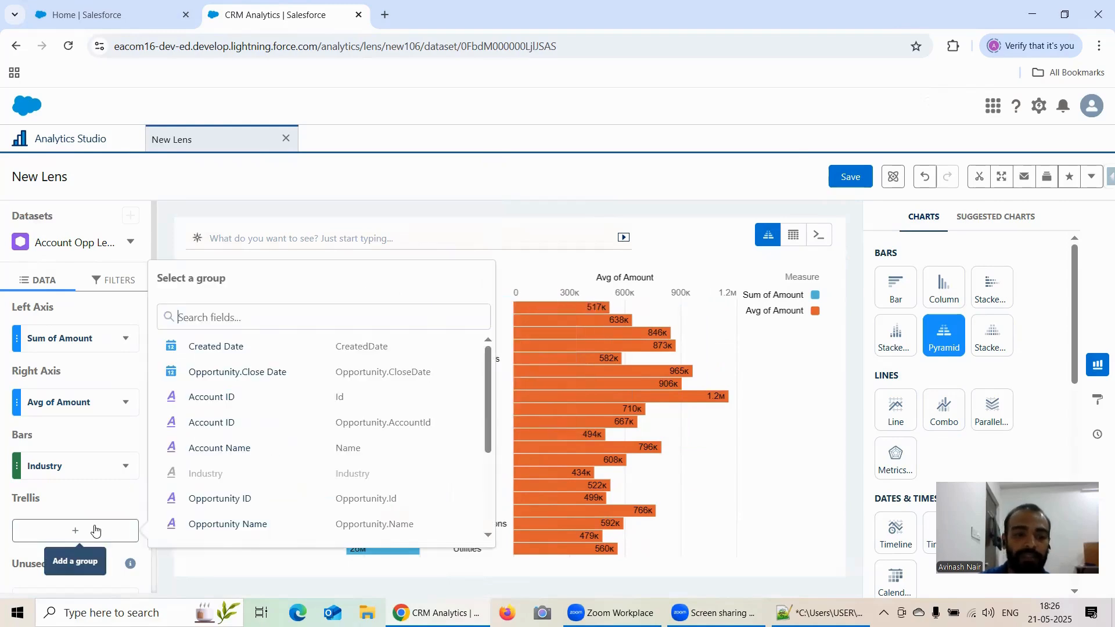
scroll(313, 442, down, 5)
click(227, 507)
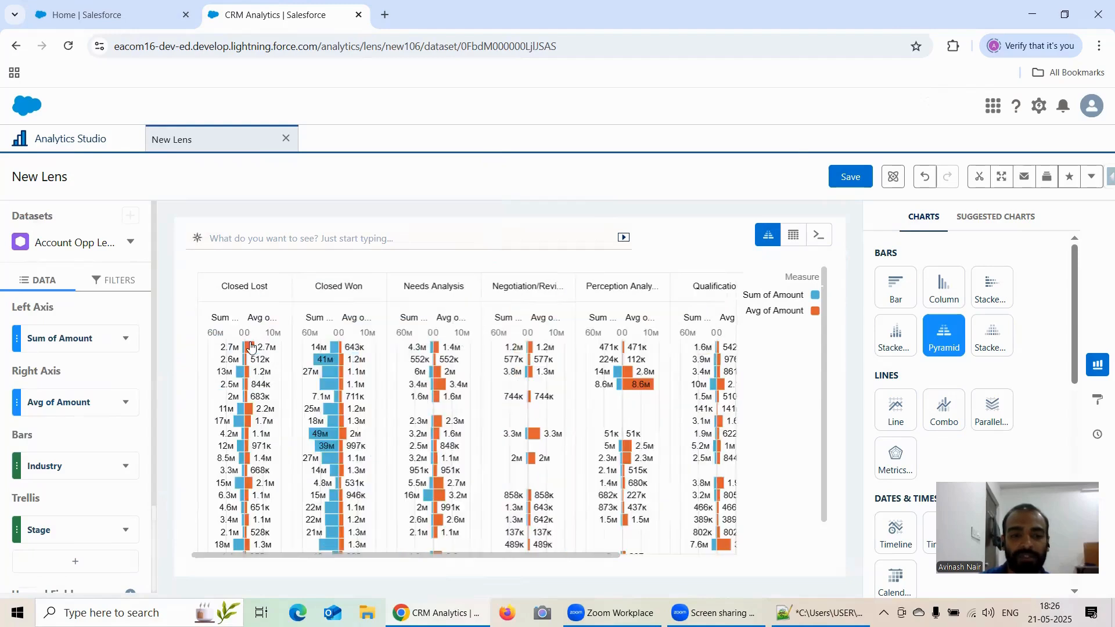
Remove the Stage field from Trellis.
click(125, 530)
click(144, 492)
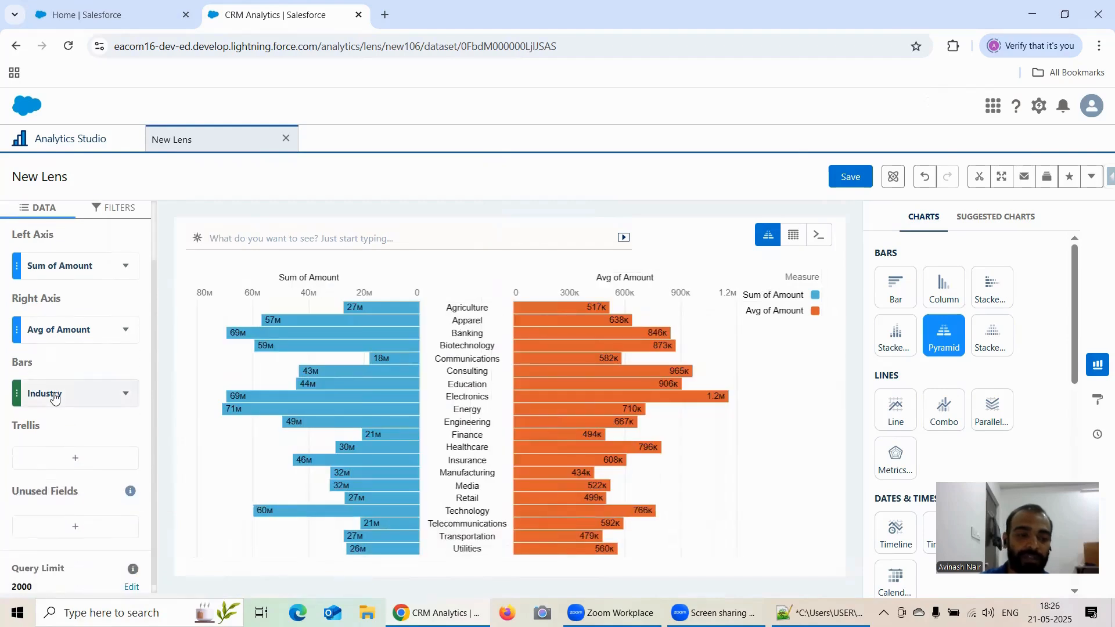
scroll(86, 401, up, 2)
scroll(86, 401, down, 2)
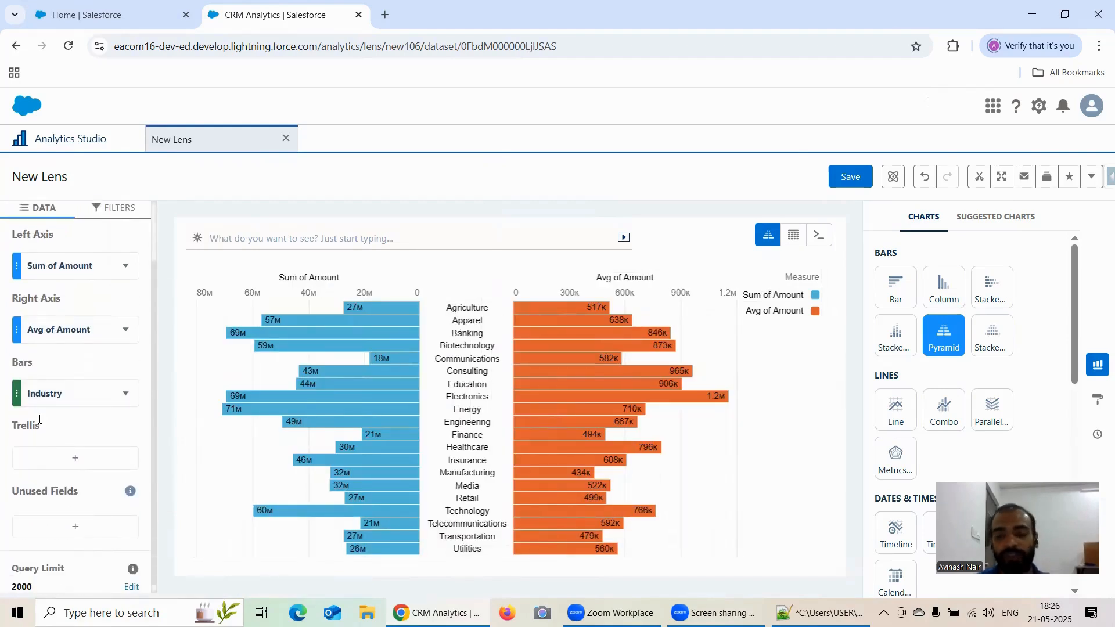
Open the Formatting Options of Stacked Bar Chart lens and review its field layout.
click(67, 140)
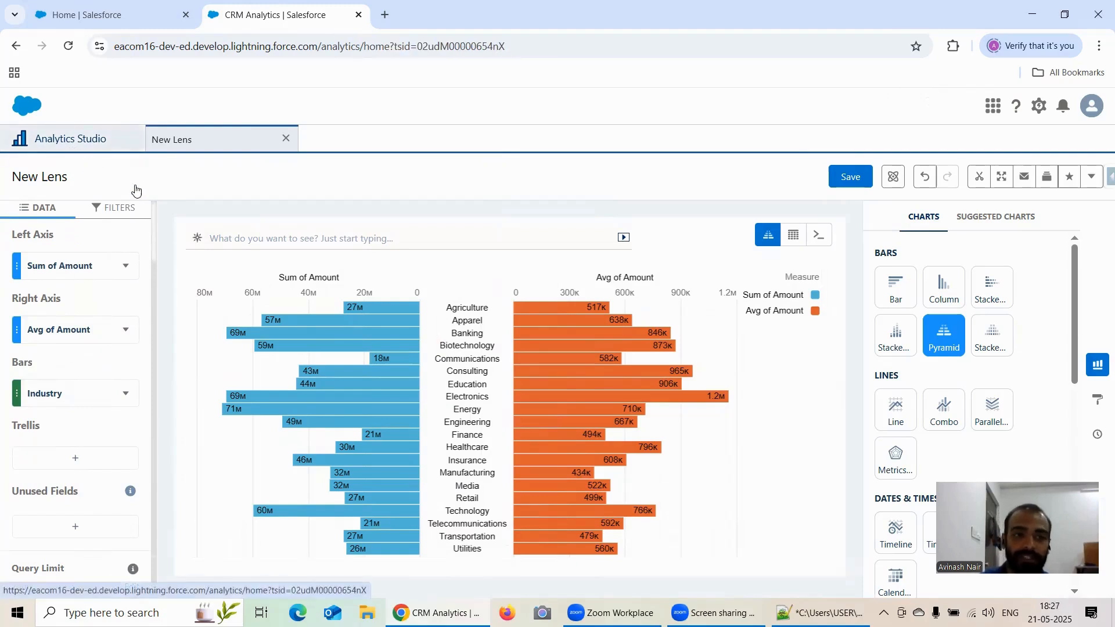
scroll(395, 358, down, 1)
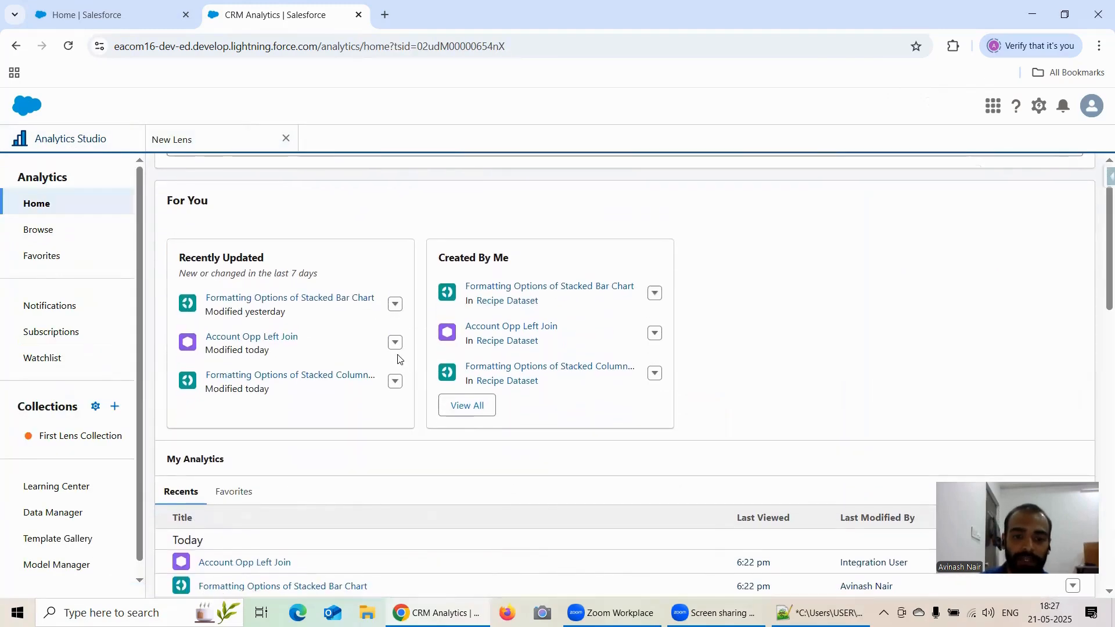
click(346, 301)
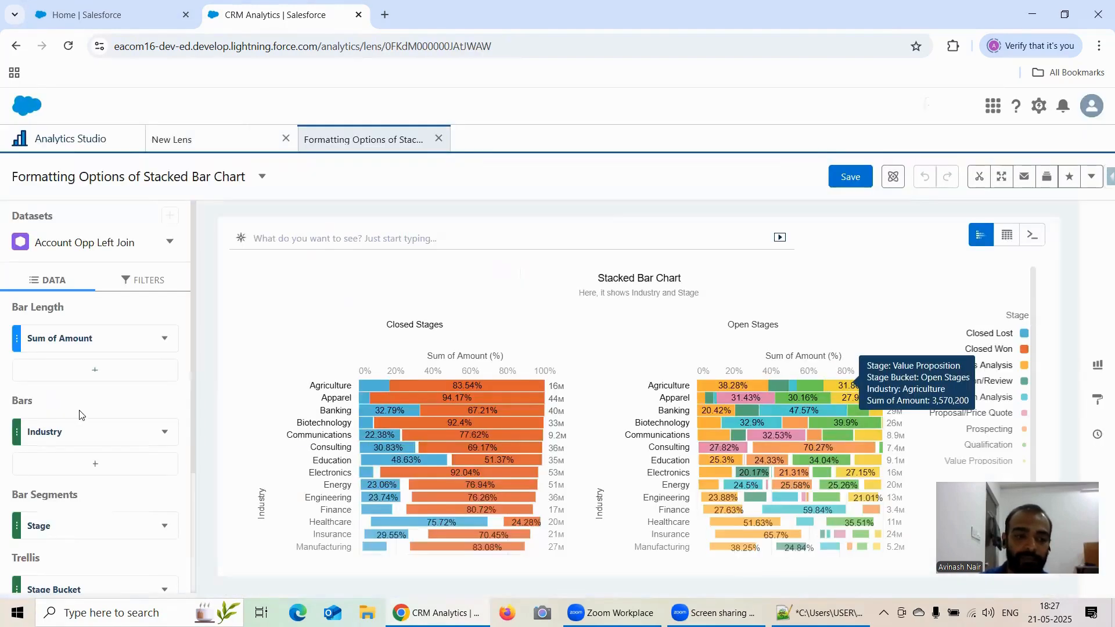
scroll(114, 395, down, 1)
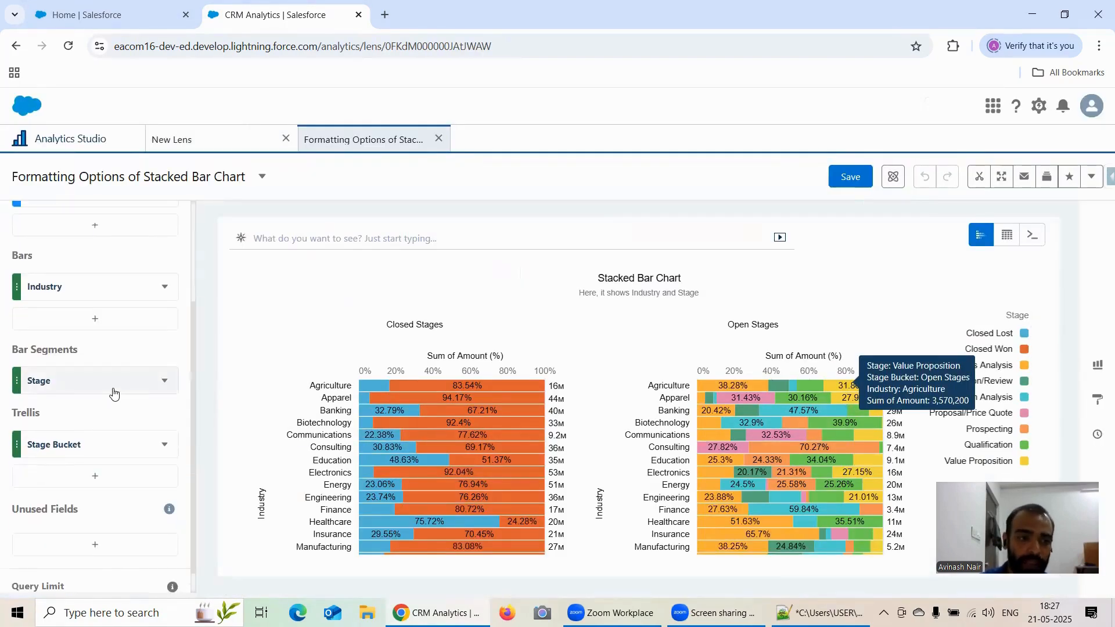
scroll(114, 392, up, 2)
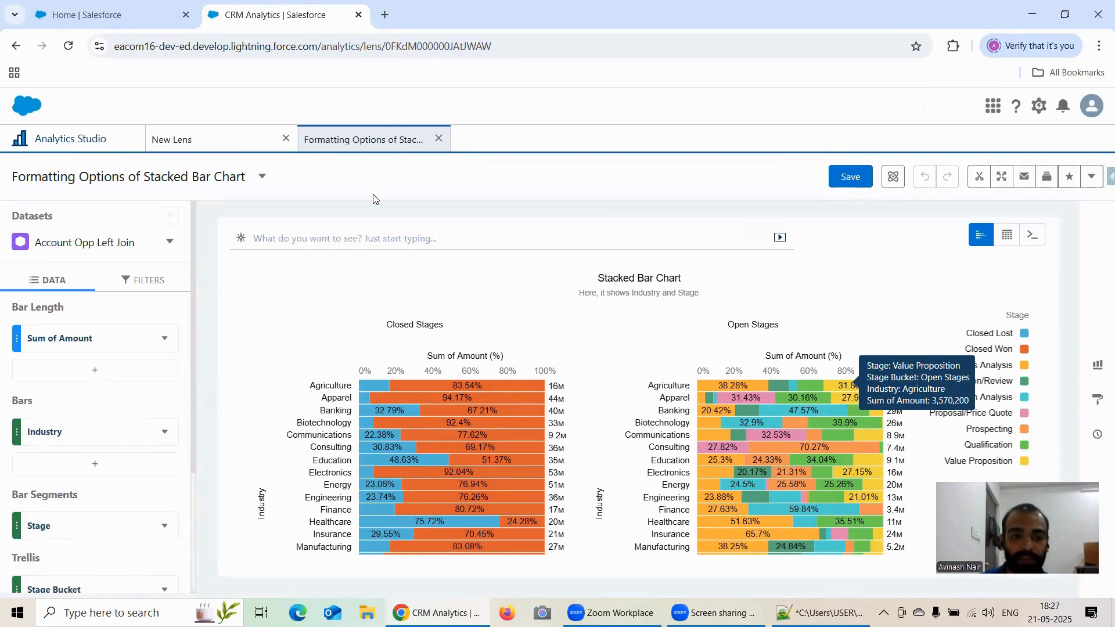
Close the stacked bar chart lens and return to the new Pyramid lens.
click(438, 138)
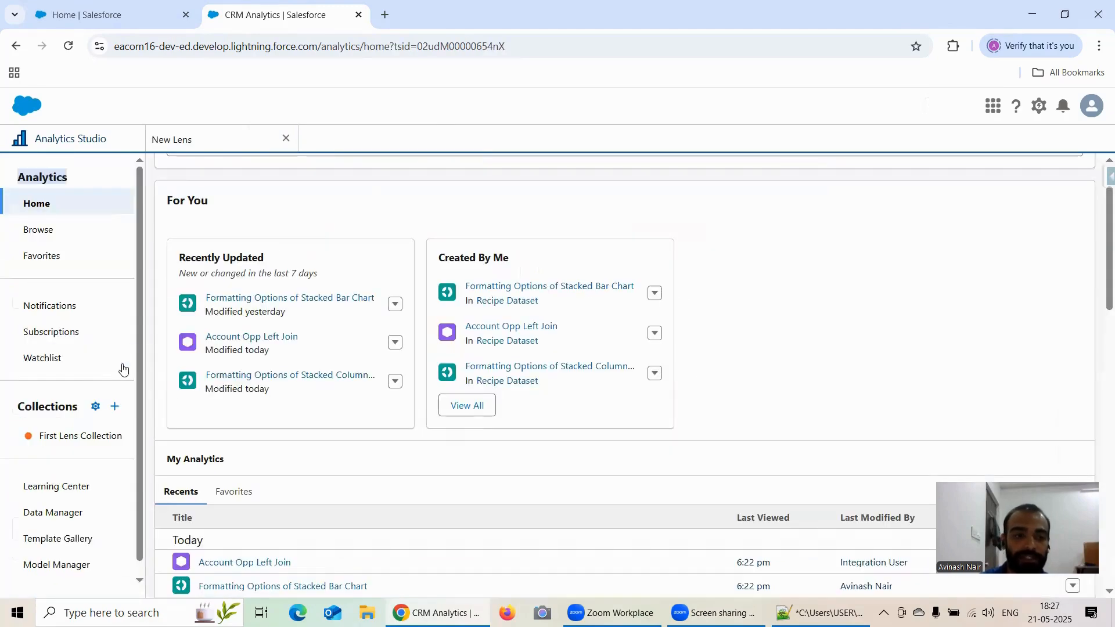
click(216, 141)
scroll(99, 369, up, 2)
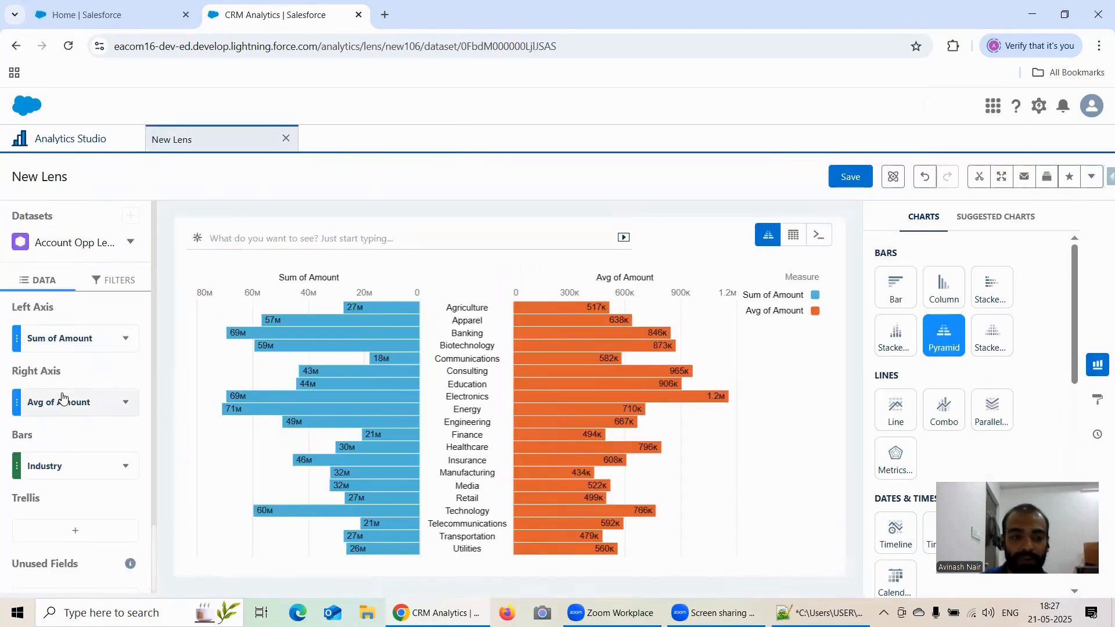
Open the lens formatting options and set the chart title to Formatting for Pyramid Chart.
scroll(75, 438, down, 2)
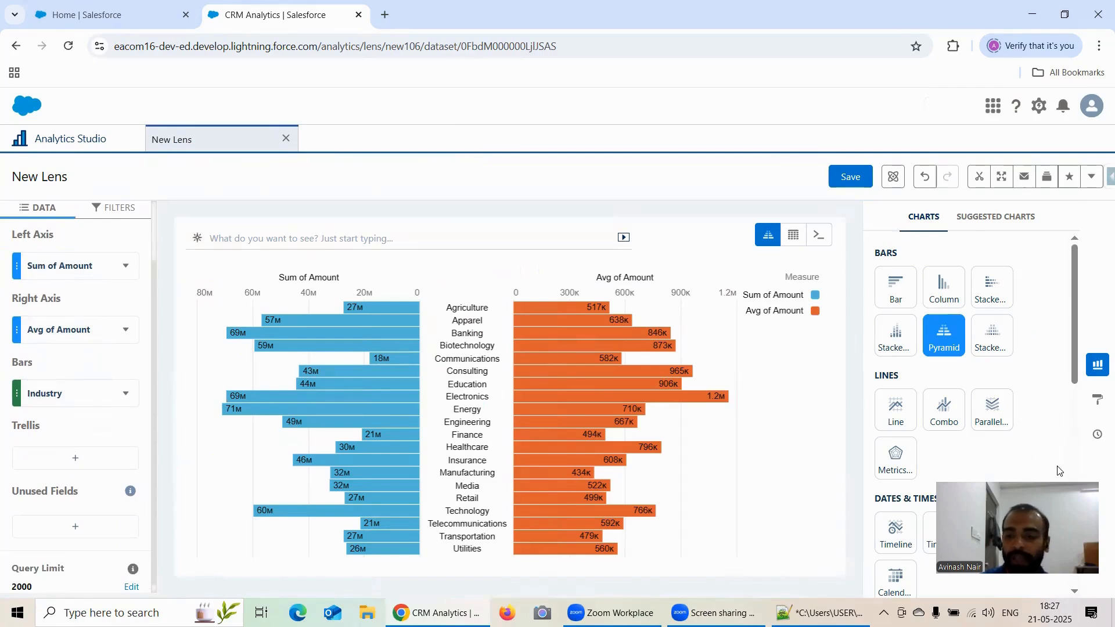
click(1098, 401)
scroll(1008, 354, down, 1)
scroll(1009, 354, up, 1)
click(925, 344)
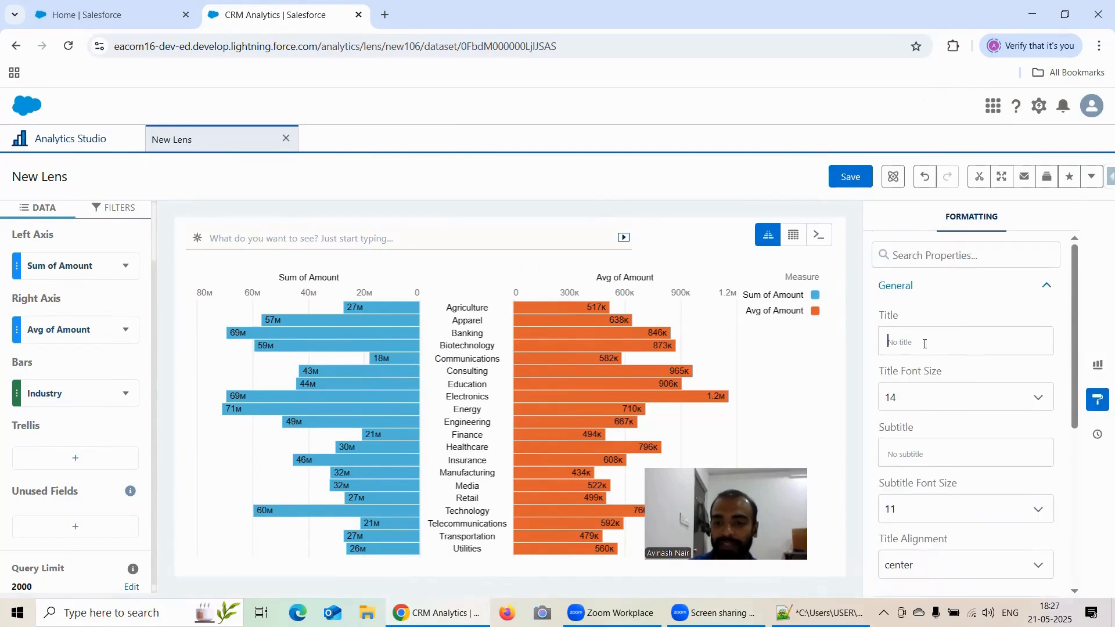
text(F)
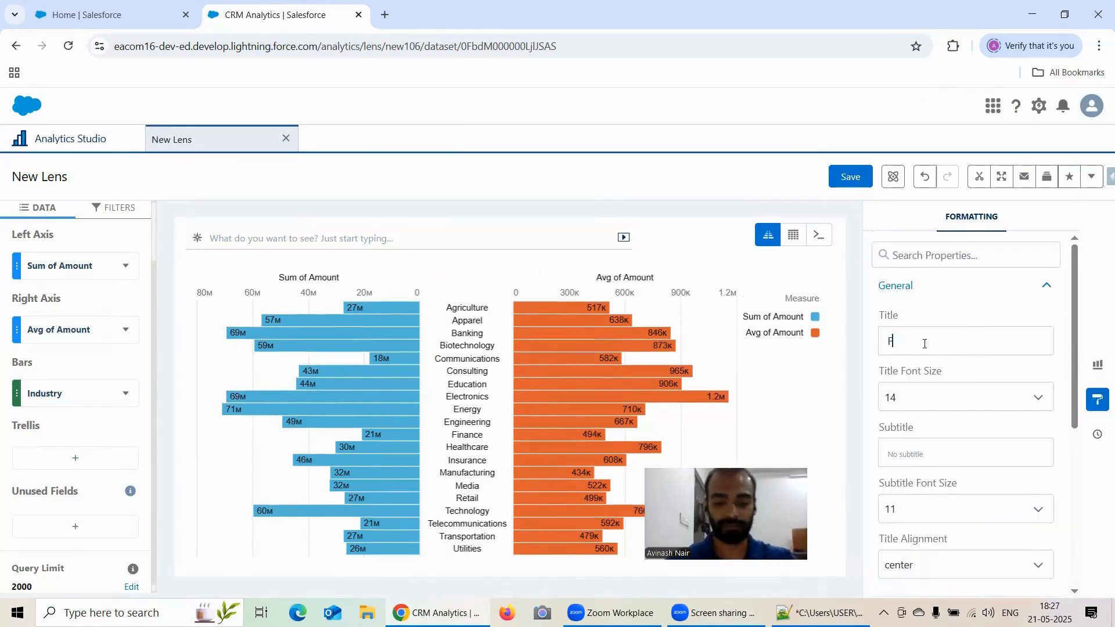
text(ormatting )
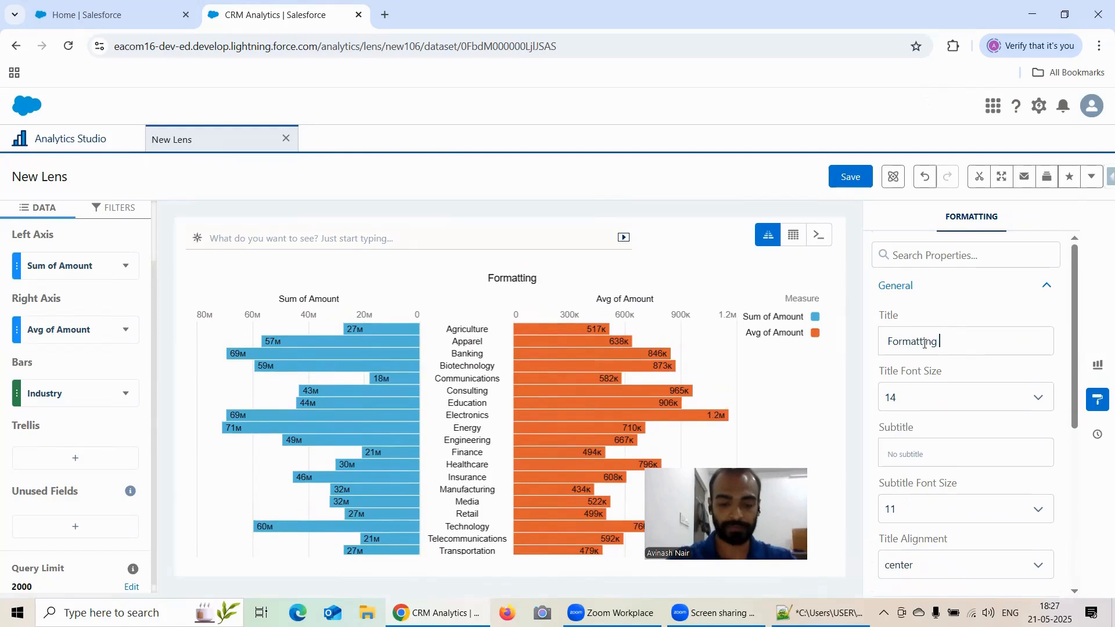
text(for P)
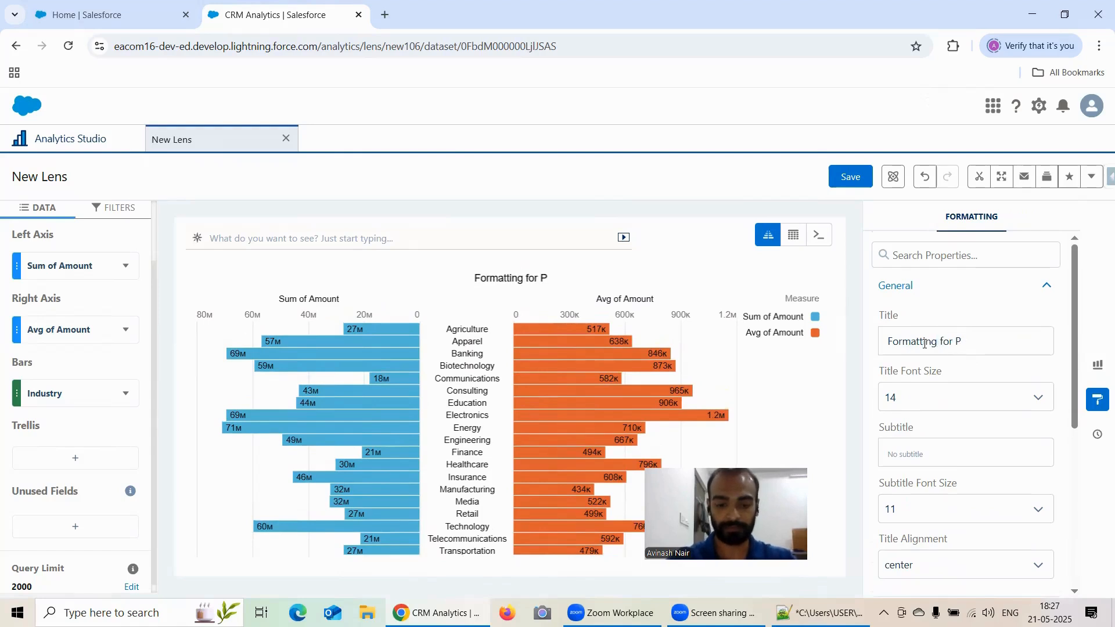
text(yramid Chart)
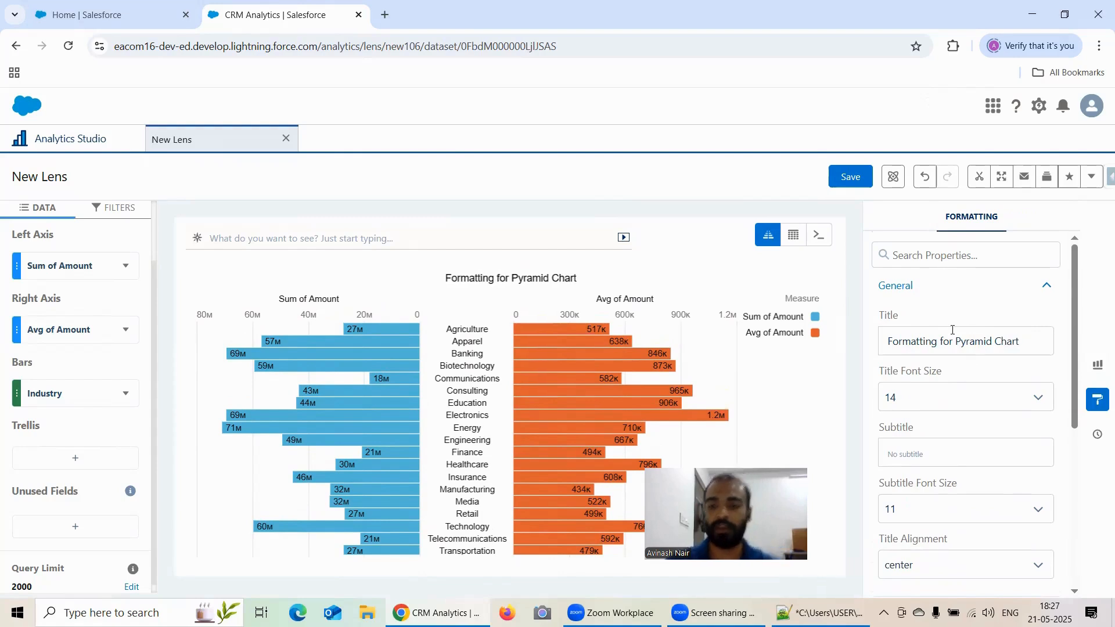
Expand the Left Axis settings and add a reference line to the left axis.
scroll(953, 330, down, 3)
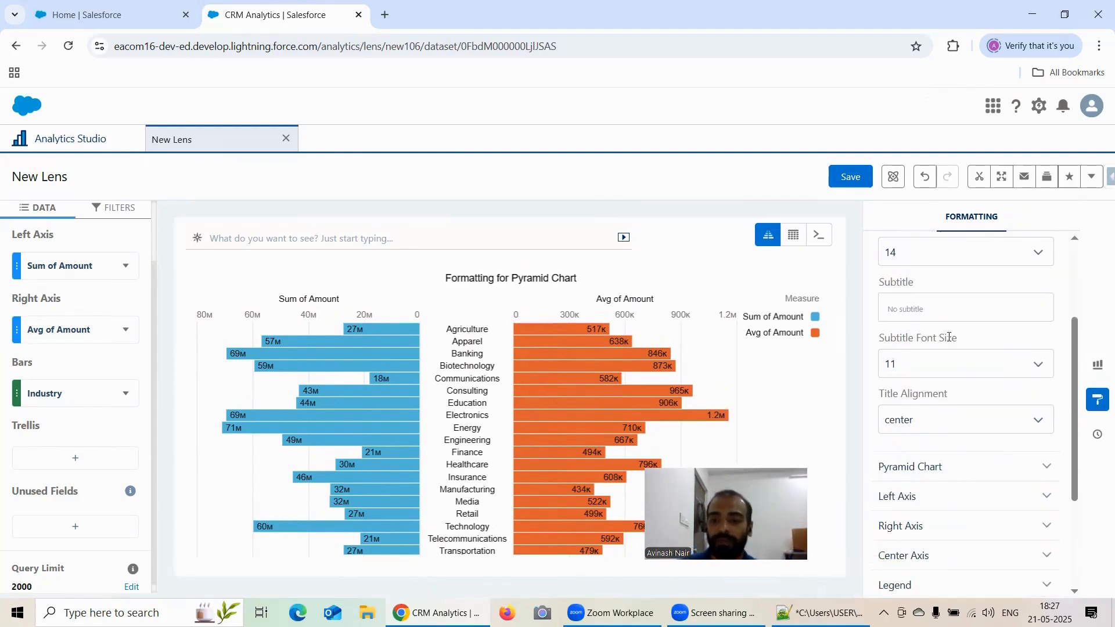
scroll(955, 336, down, 1)
scroll(955, 339, down, 1)
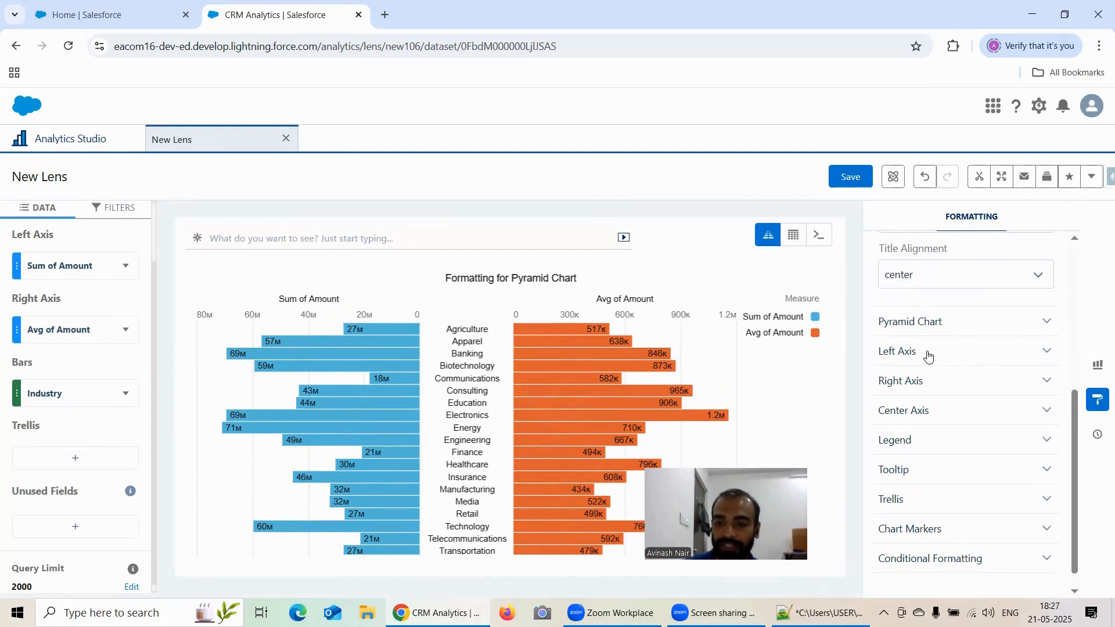
click(947, 351)
scroll(961, 323, down, 1)
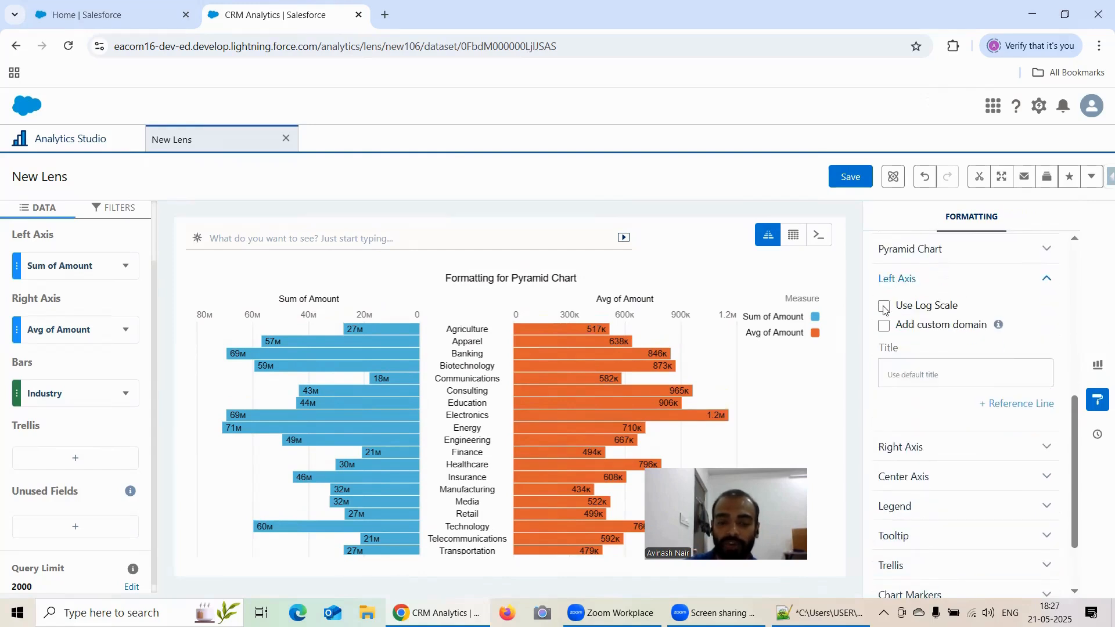
scroll(961, 341, down, 1)
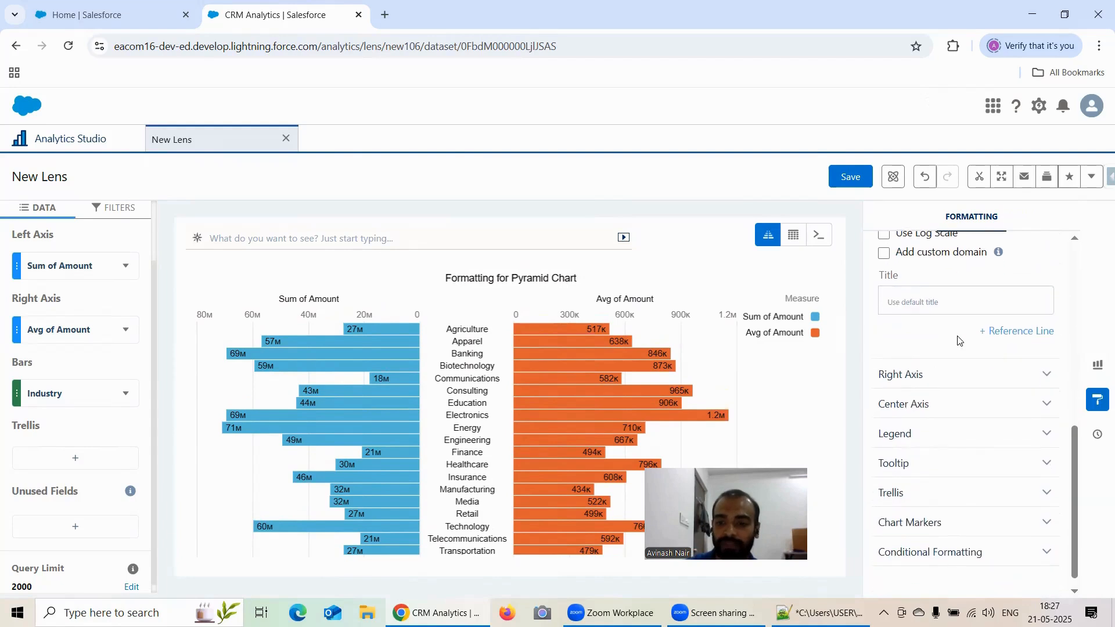
click(999, 336)
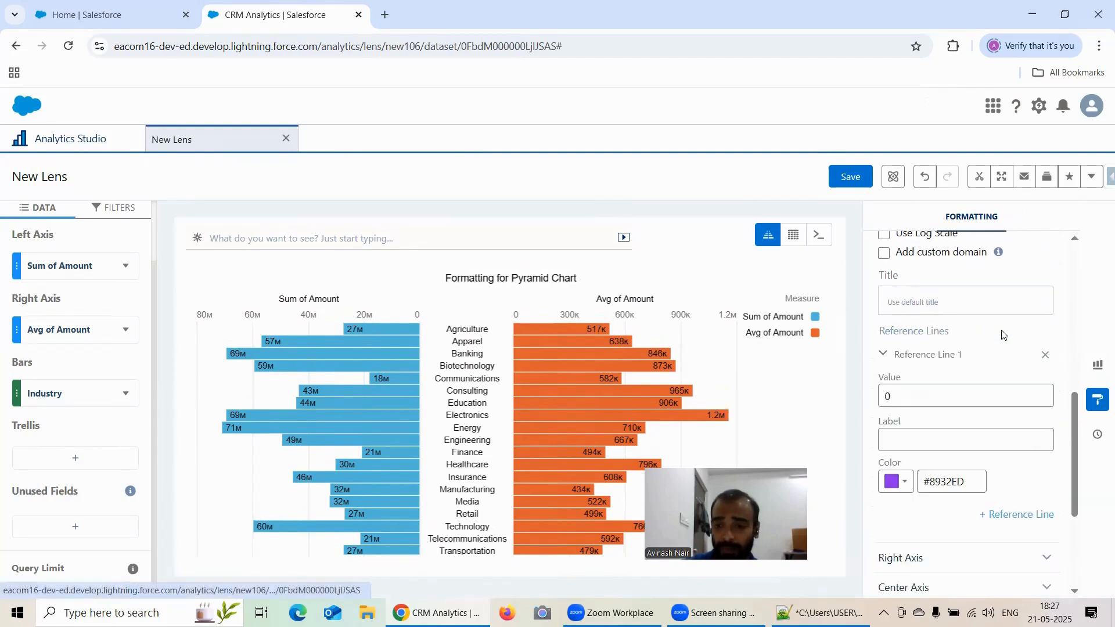
Set the left-axis reference line value to 50000000.
scroll(982, 353, down, 1)
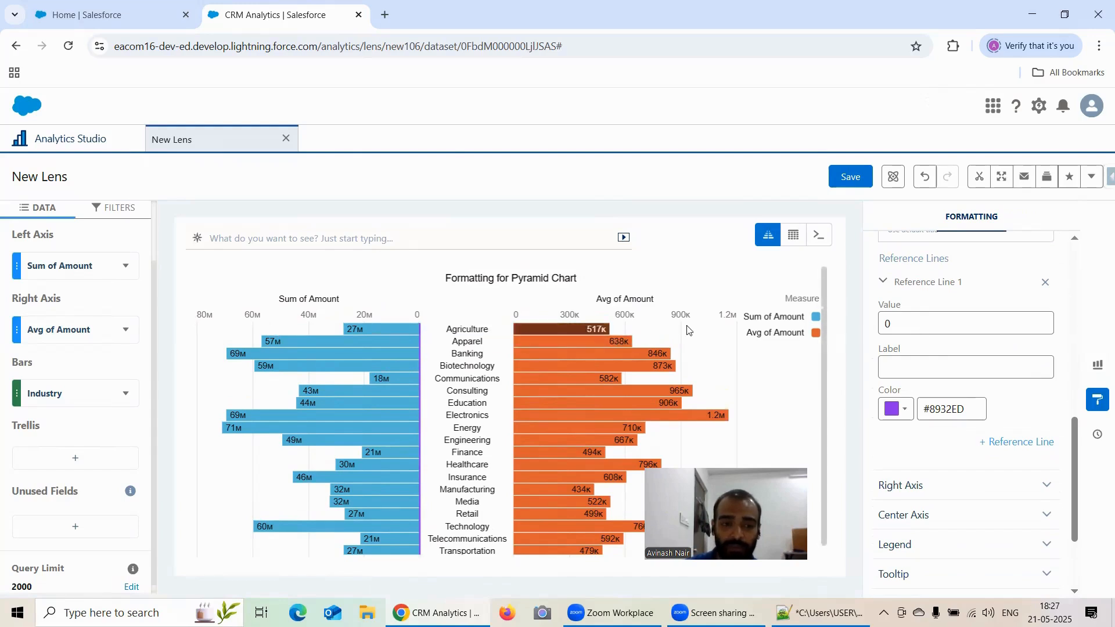
double_click(897, 327)
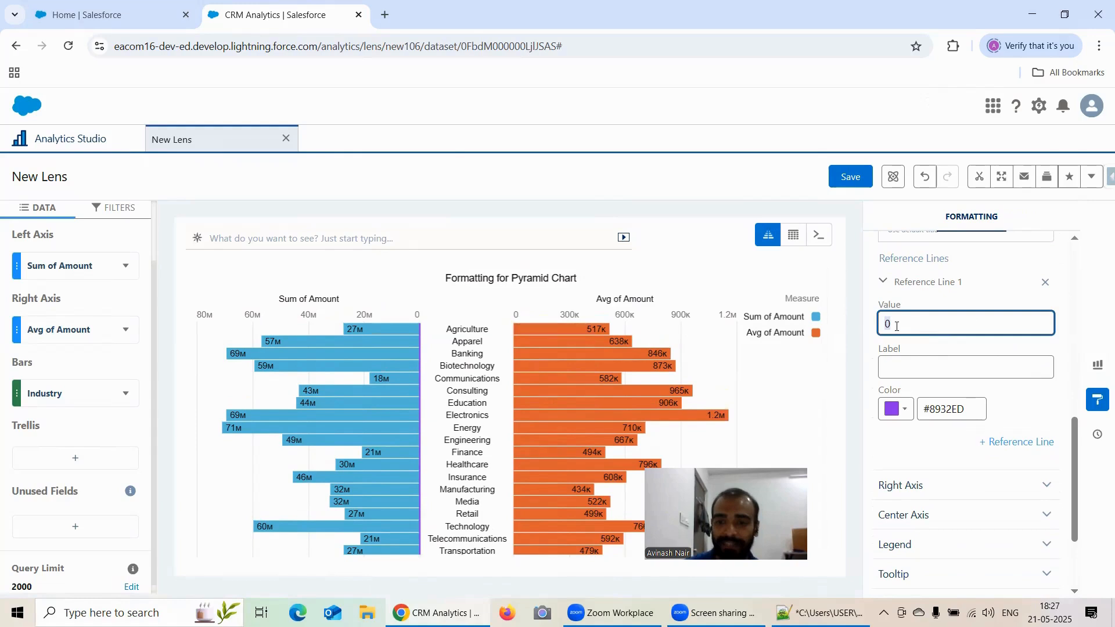
key(BackSpace)
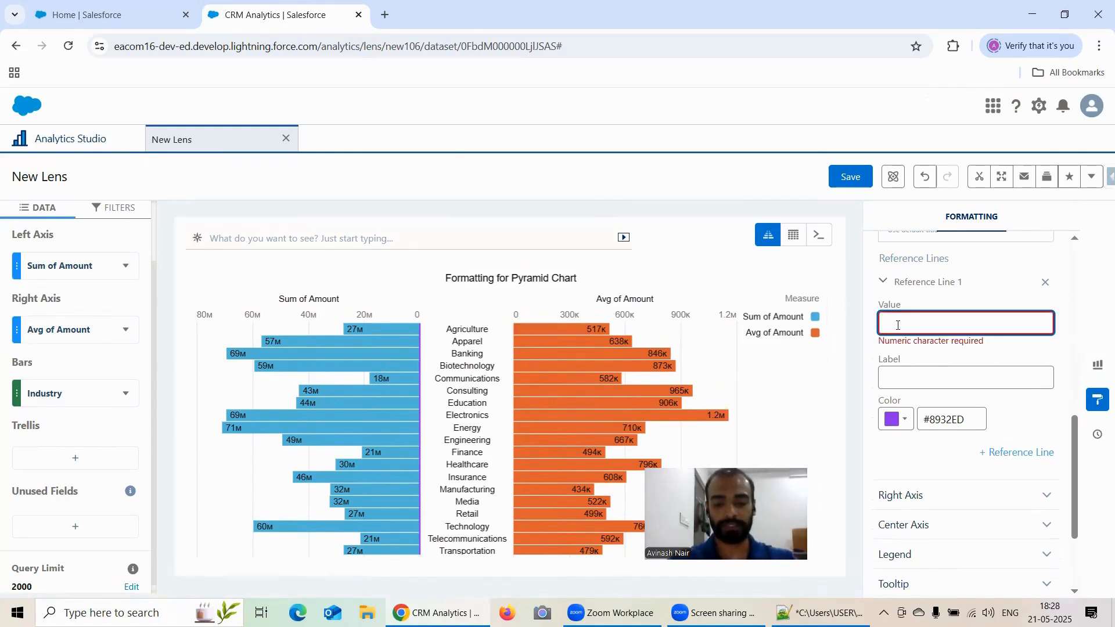
text(20000)
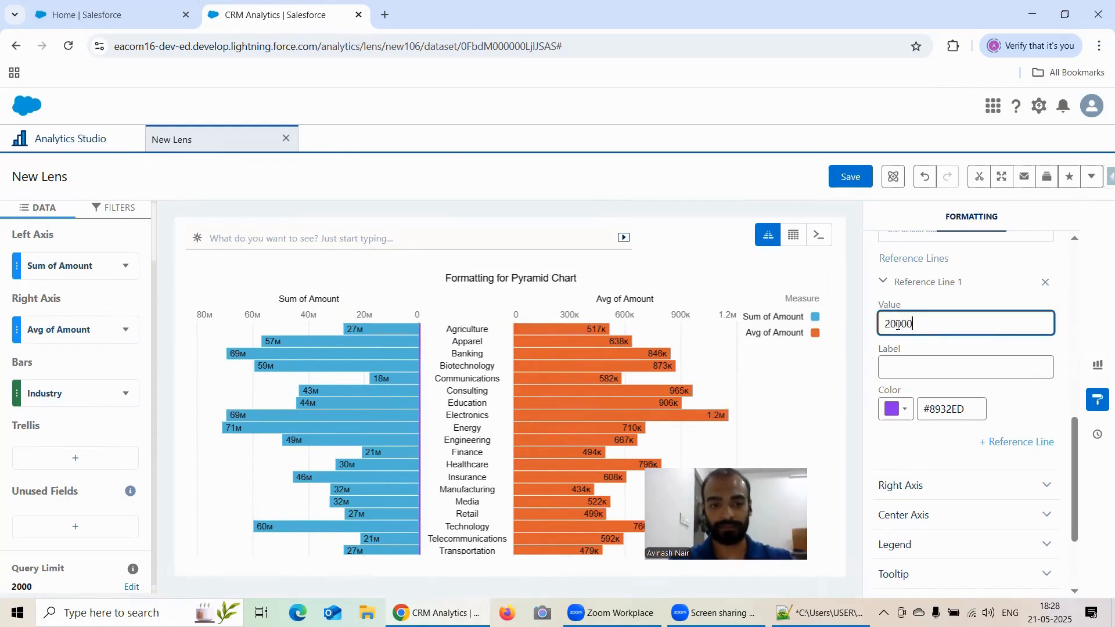
text(000)
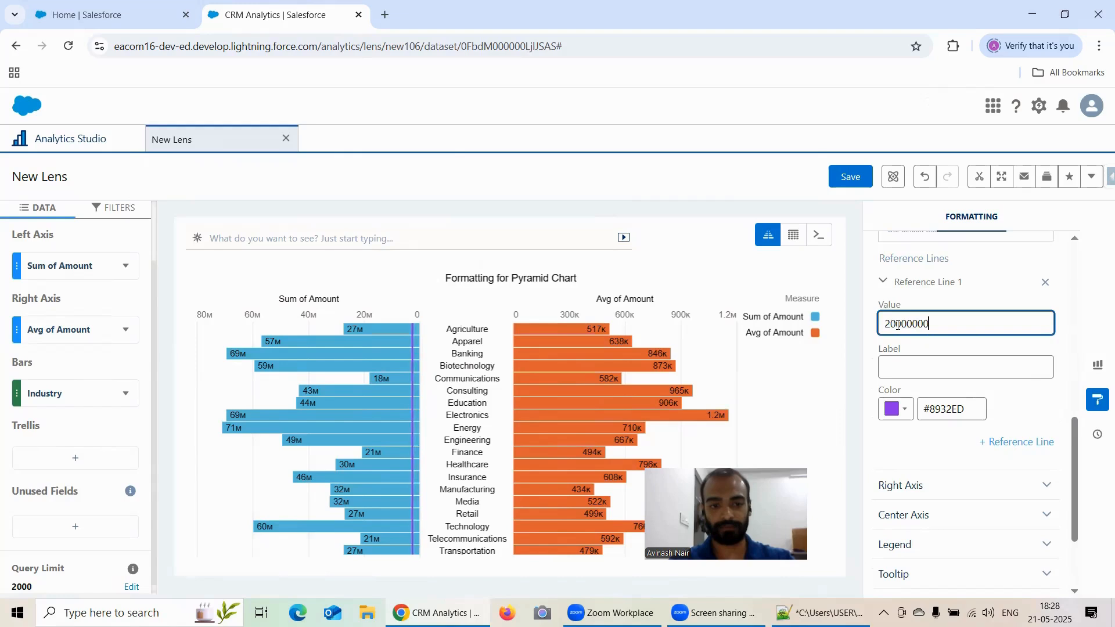
text(0)
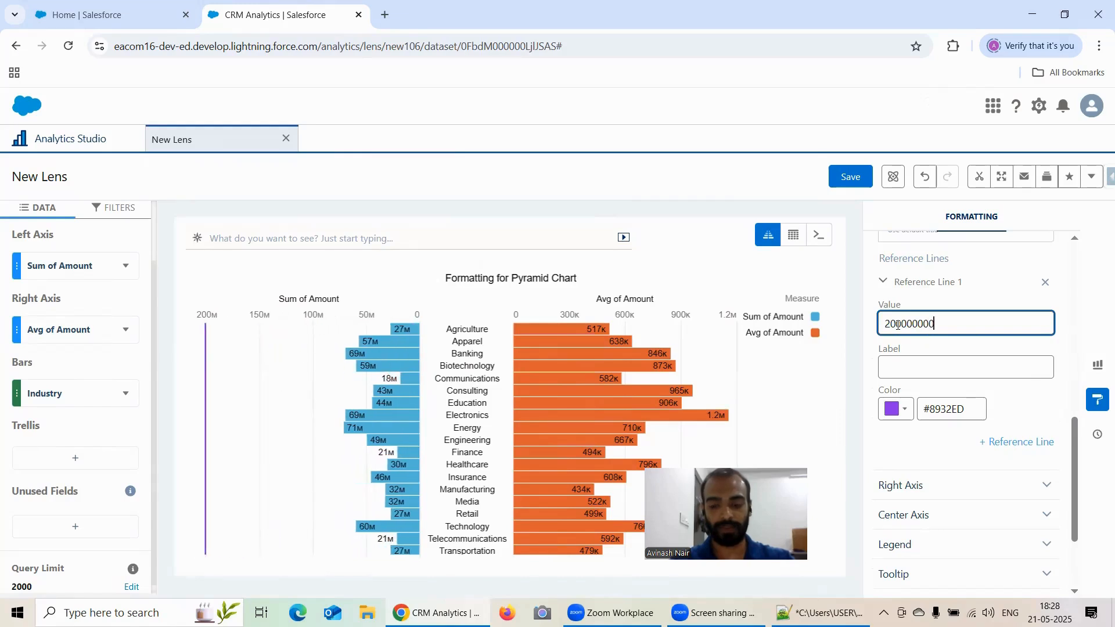
key(BackSpace)
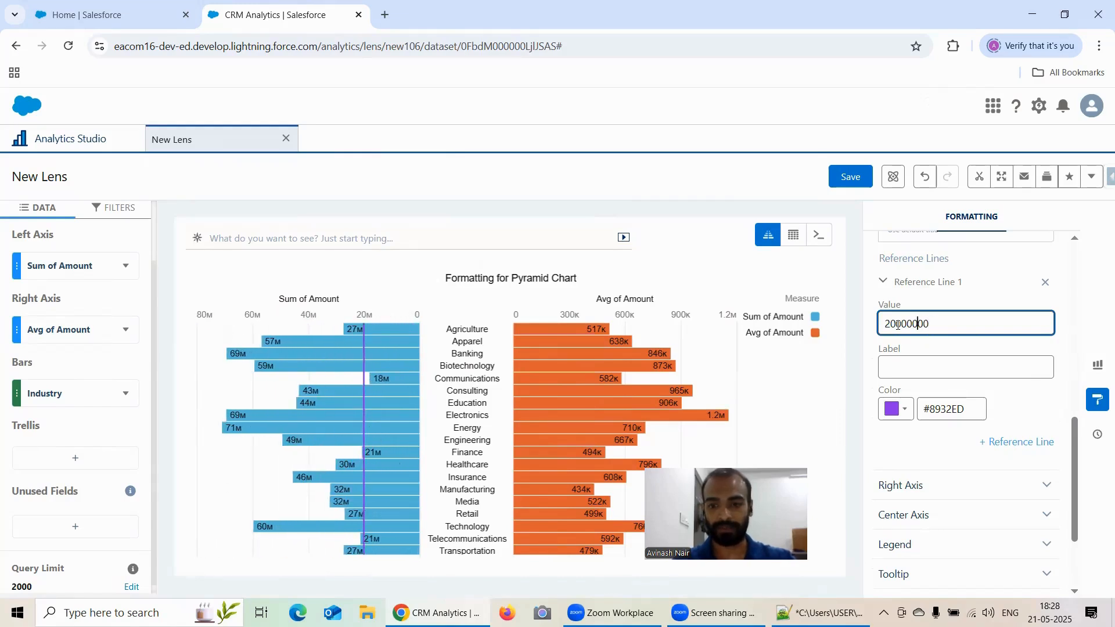
key(BackSpace)
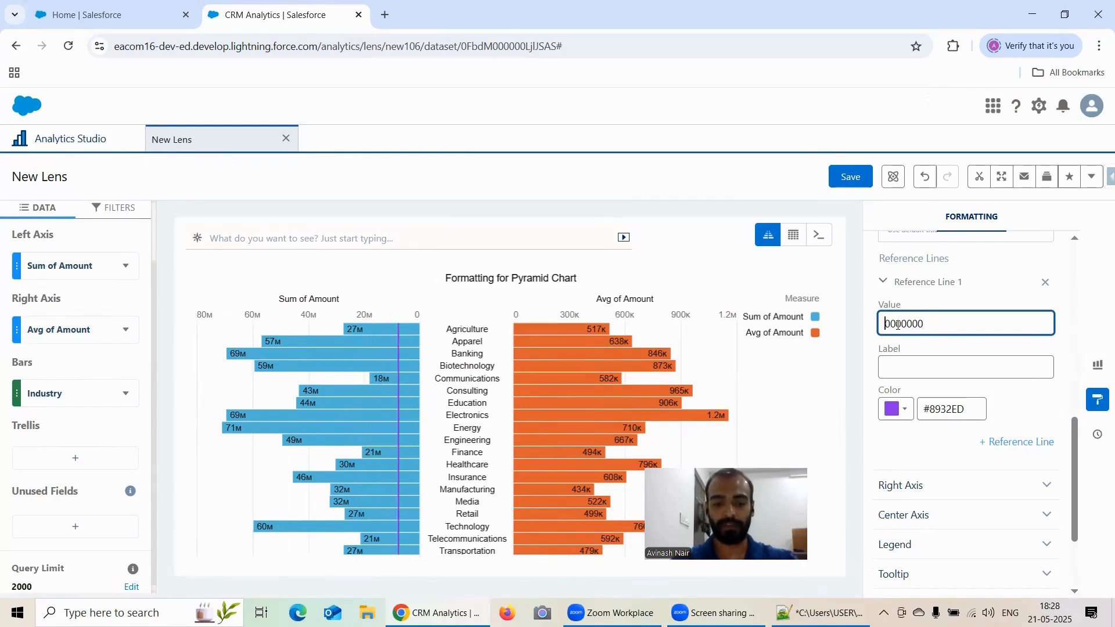
text(5)
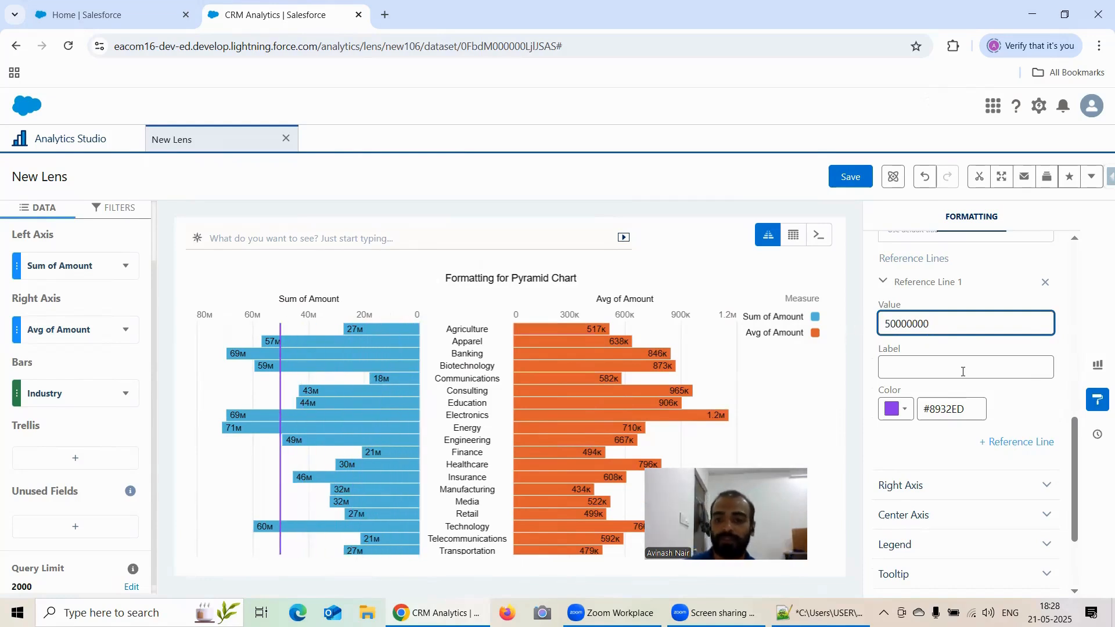
Label the left-axis reference line 50 Million.
click(931, 365)
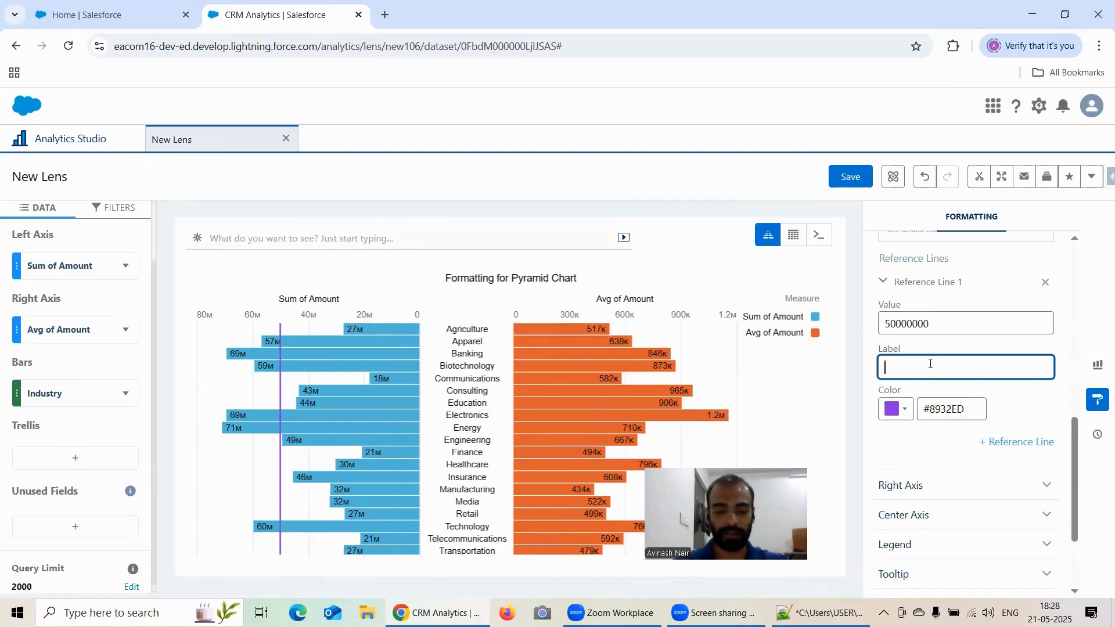
text(%0M)
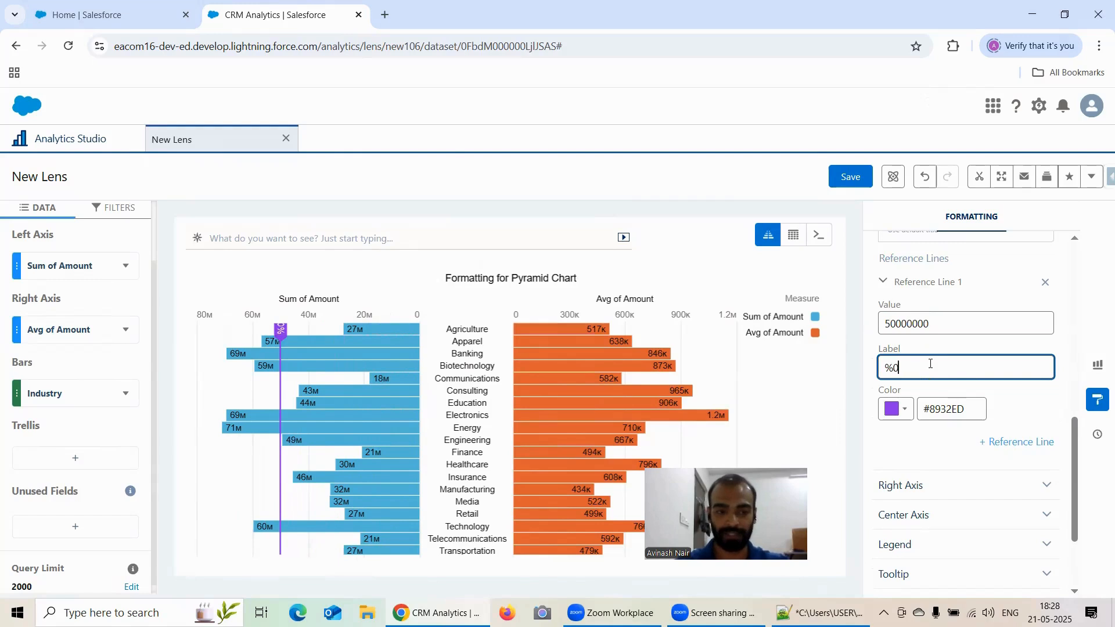
key(BackSpace)
key(BackSpace)
key(BackSpace)
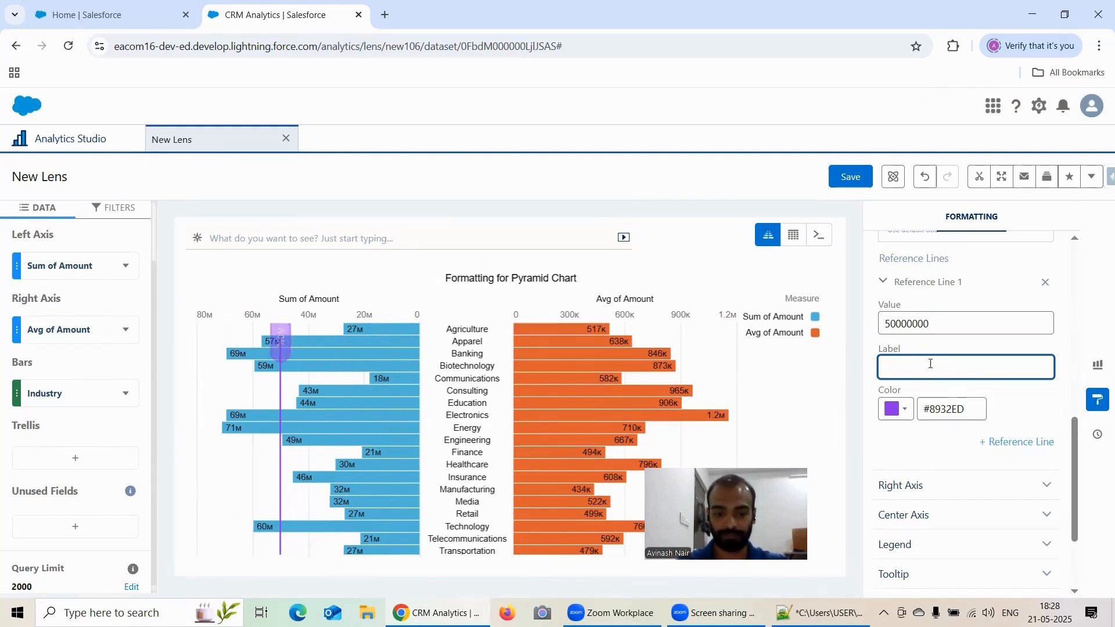
text(50Million)
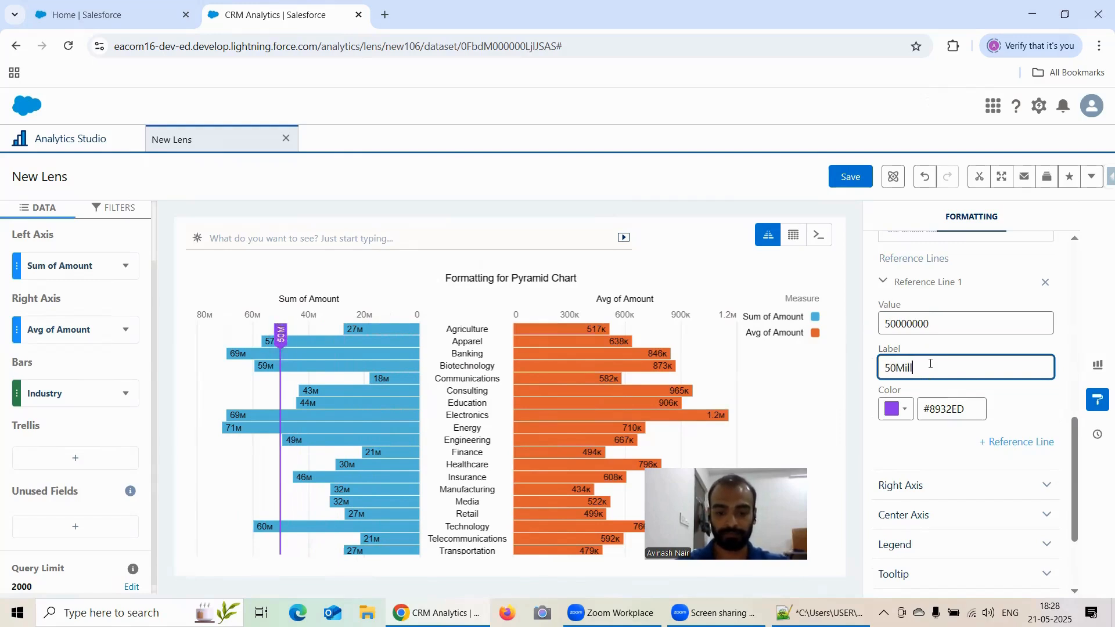
key(Left)
key(Left)
key(Left)
key(Left)
key(Left)
key(Left)
key(Left)
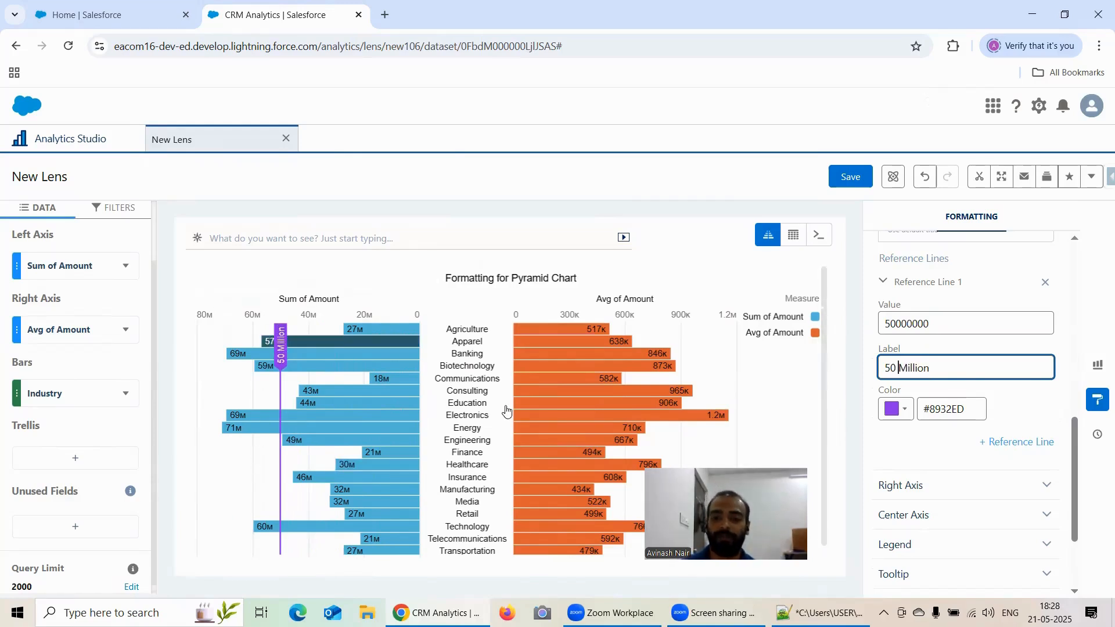
Expand the Right Axis settings and add a reference line to the right axis.
scroll(947, 410, up, 1)
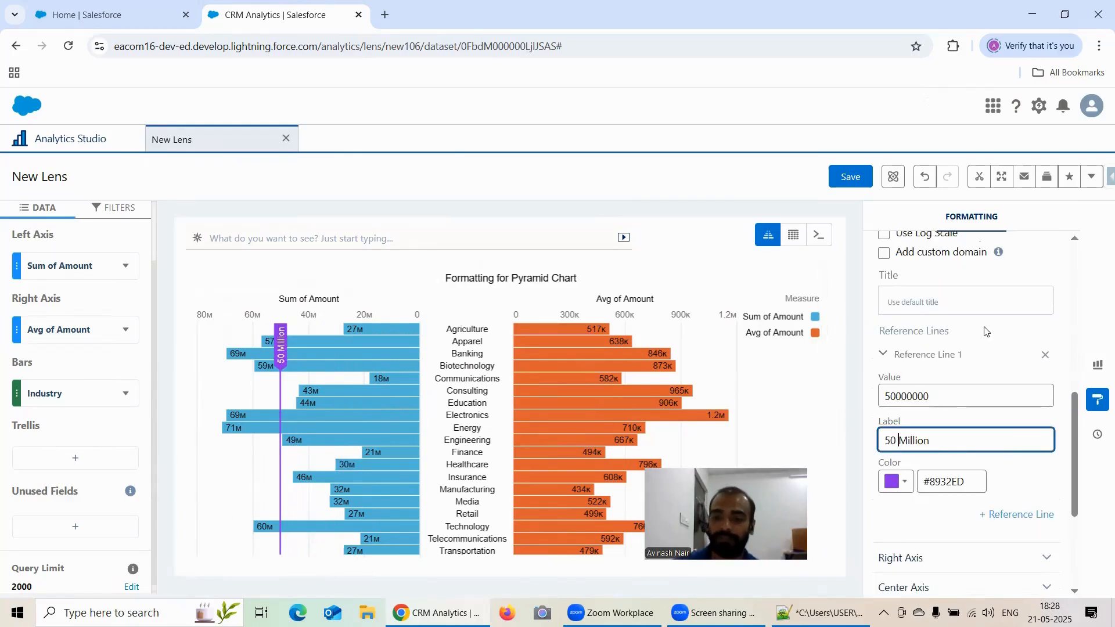
scroll(986, 331, up, 1)
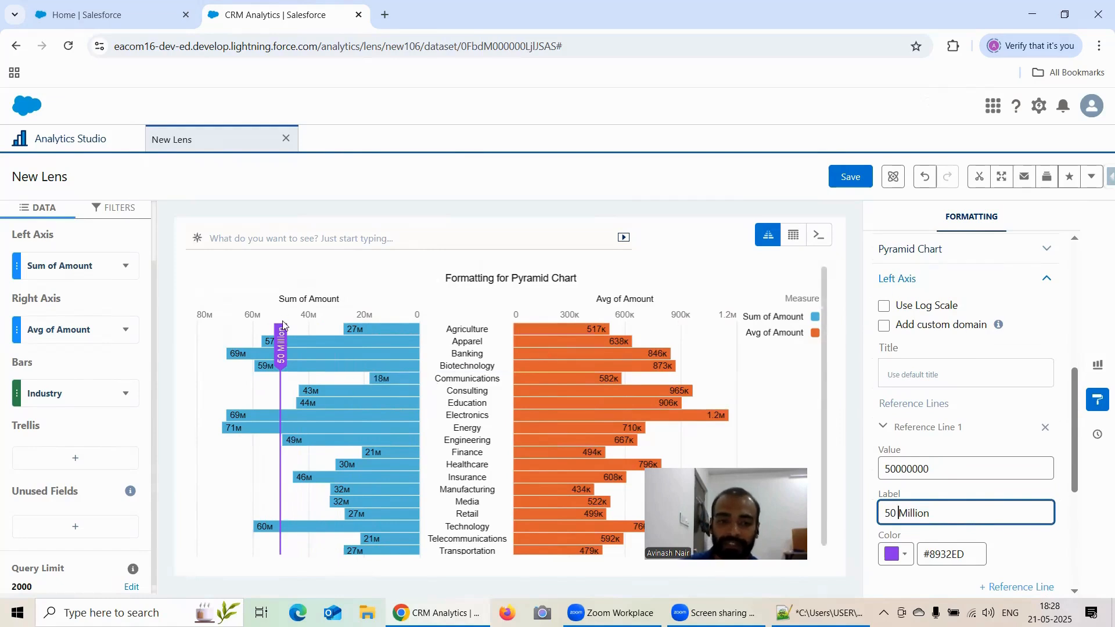
scroll(973, 372, down, 2)
scroll(930, 407, down, 1)
click(918, 413)
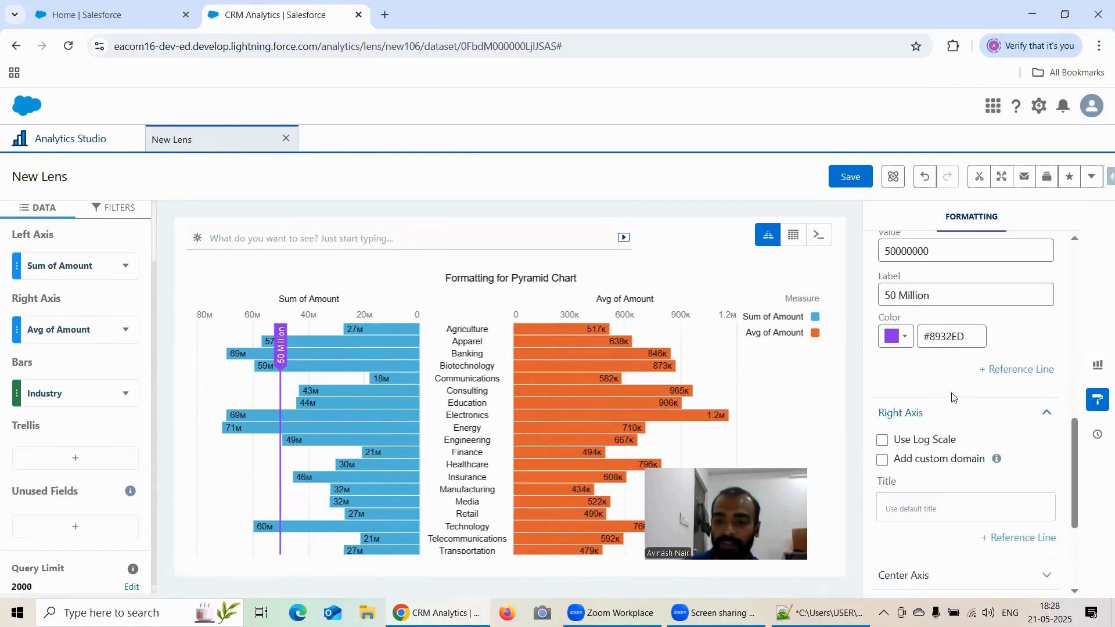
scroll(930, 396, down, 2)
click(1011, 395)
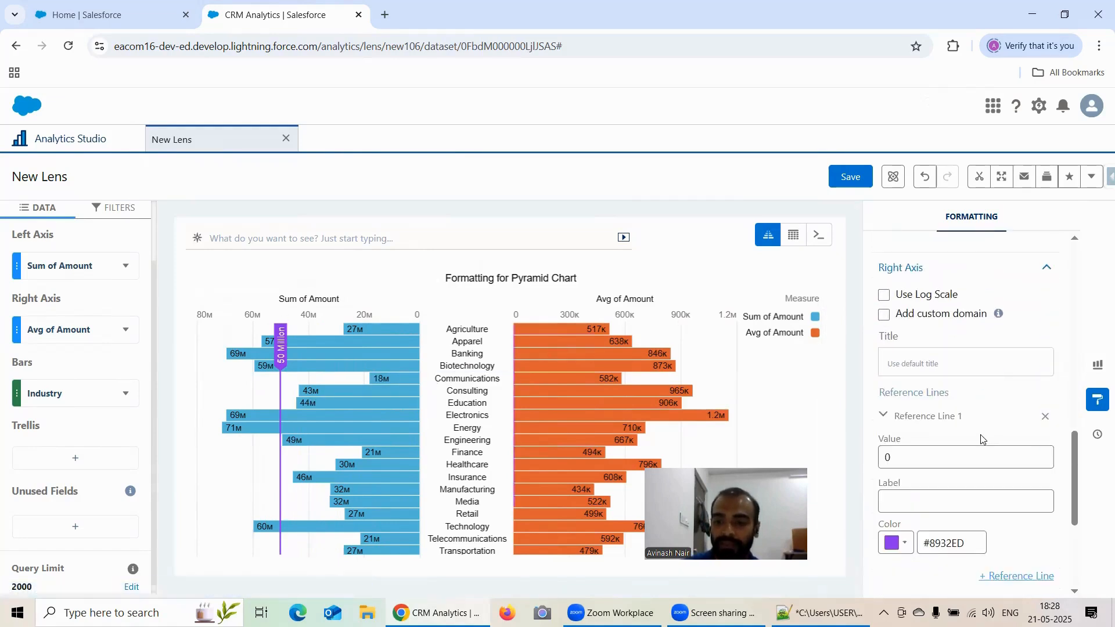
Set the right-axis reference line value to 500000.
scroll(953, 430, down, 1)
click(907, 386)
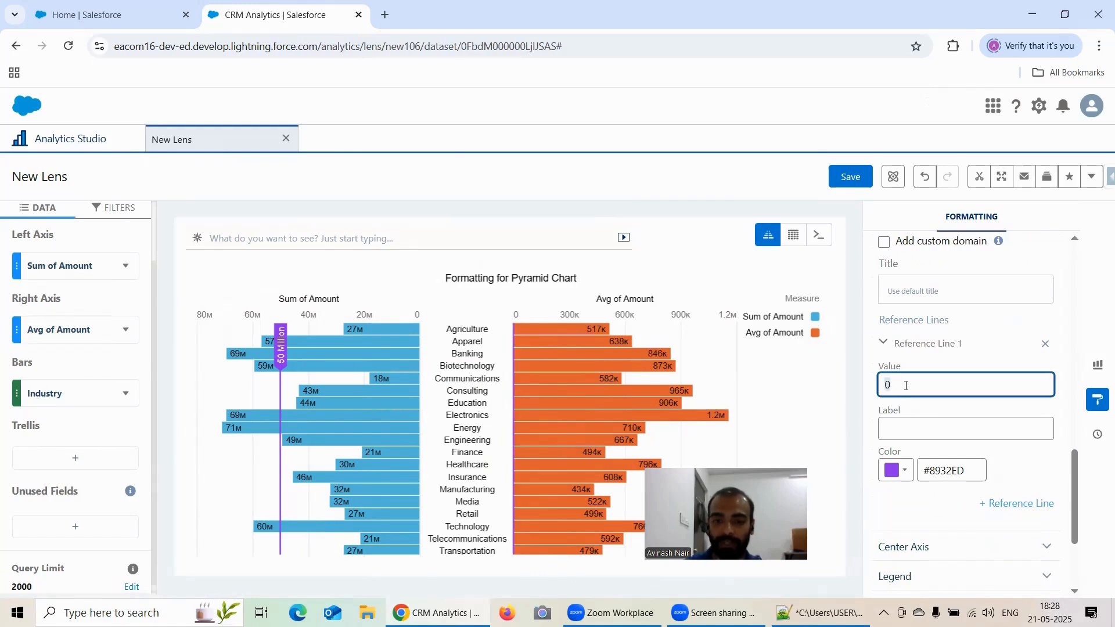
key(BackSpace)
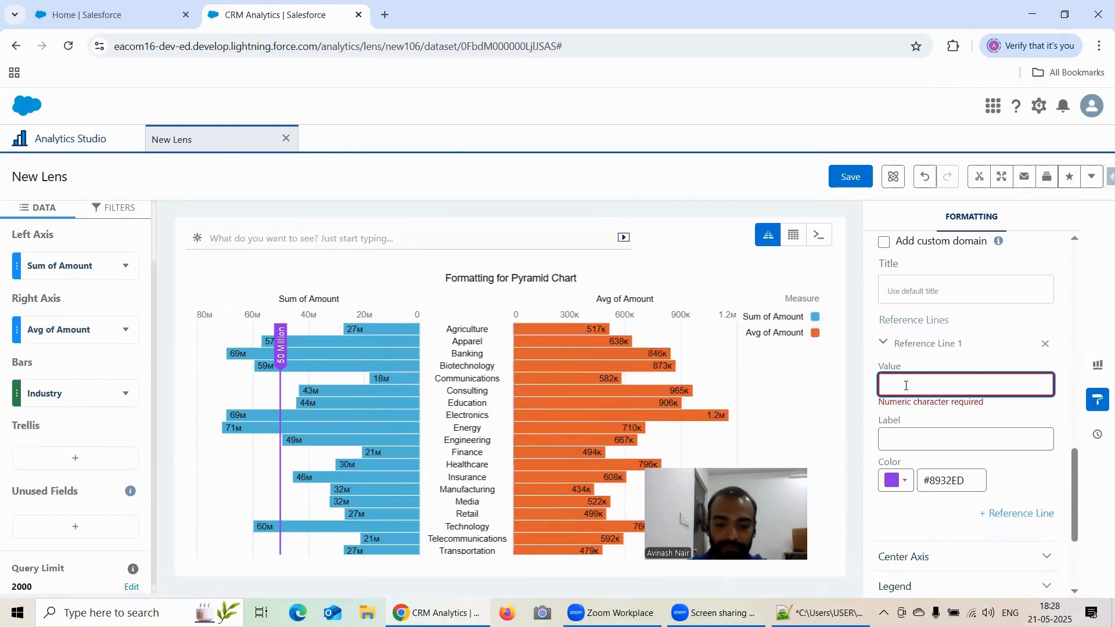
text(500000)
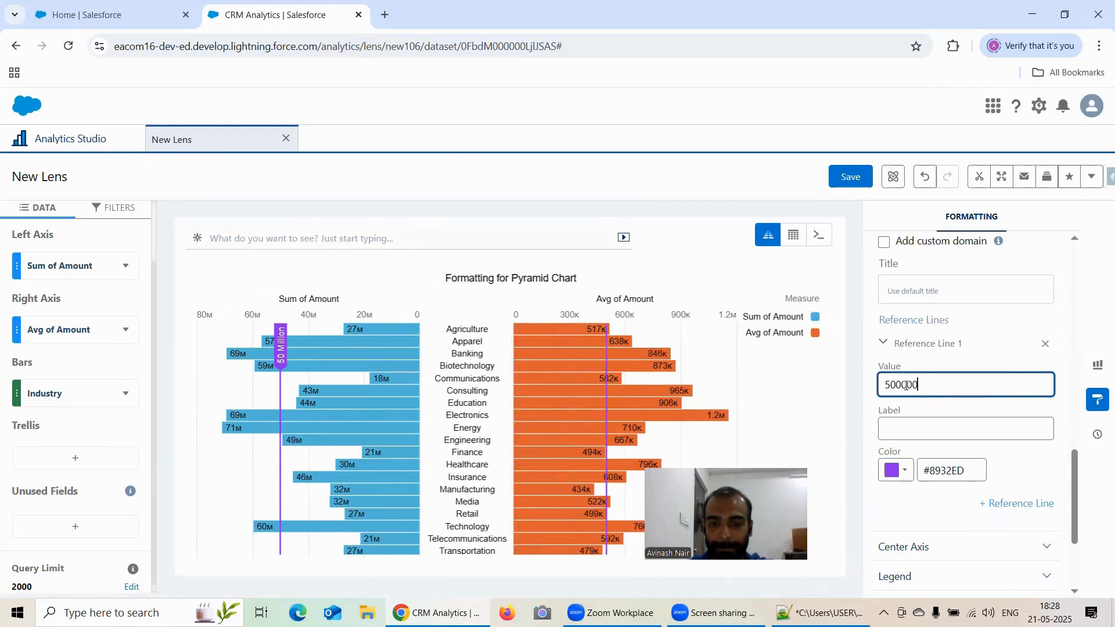
text(0)
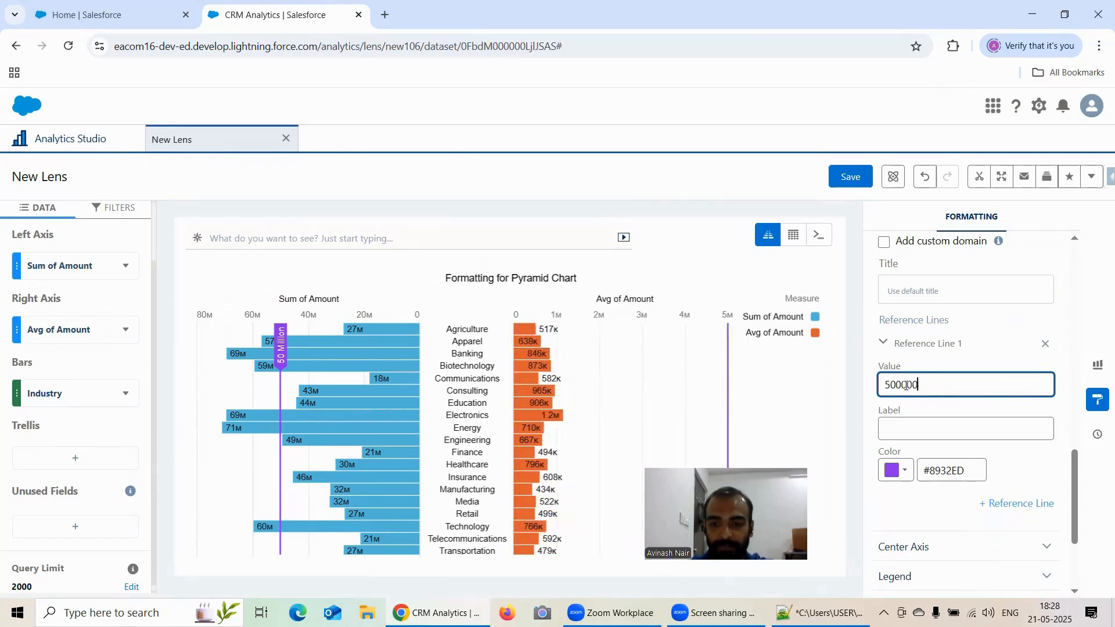
Label the right-axis reference line 0.5 Million.
click(935, 429)
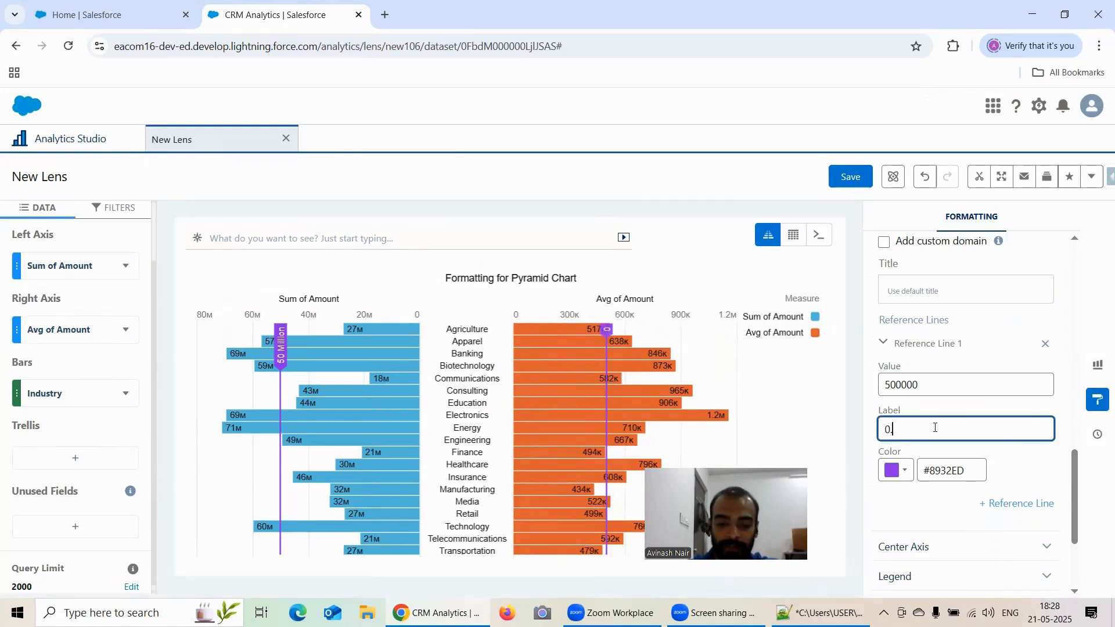
text(0.5 Mu)
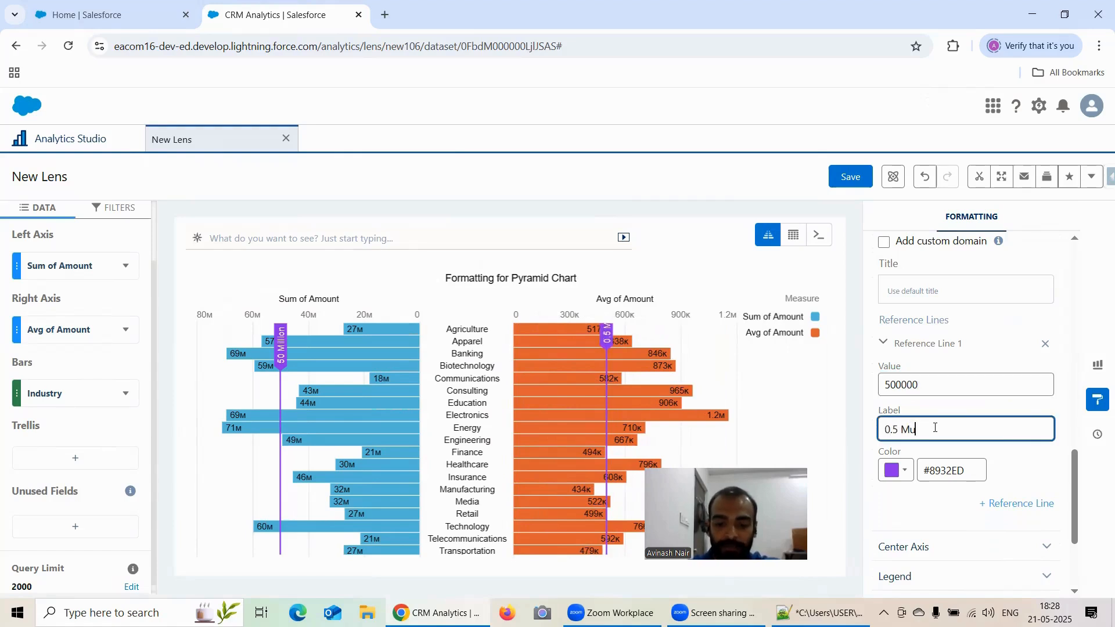
key(BackSpace)
text(illiom)
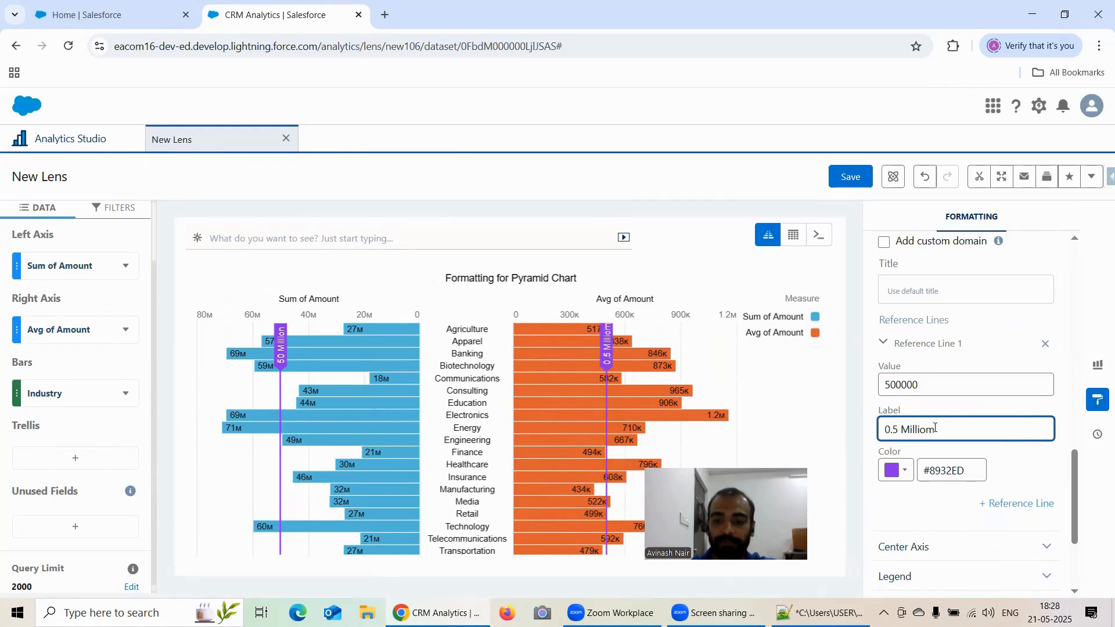
key(BackSpace)
text(n)
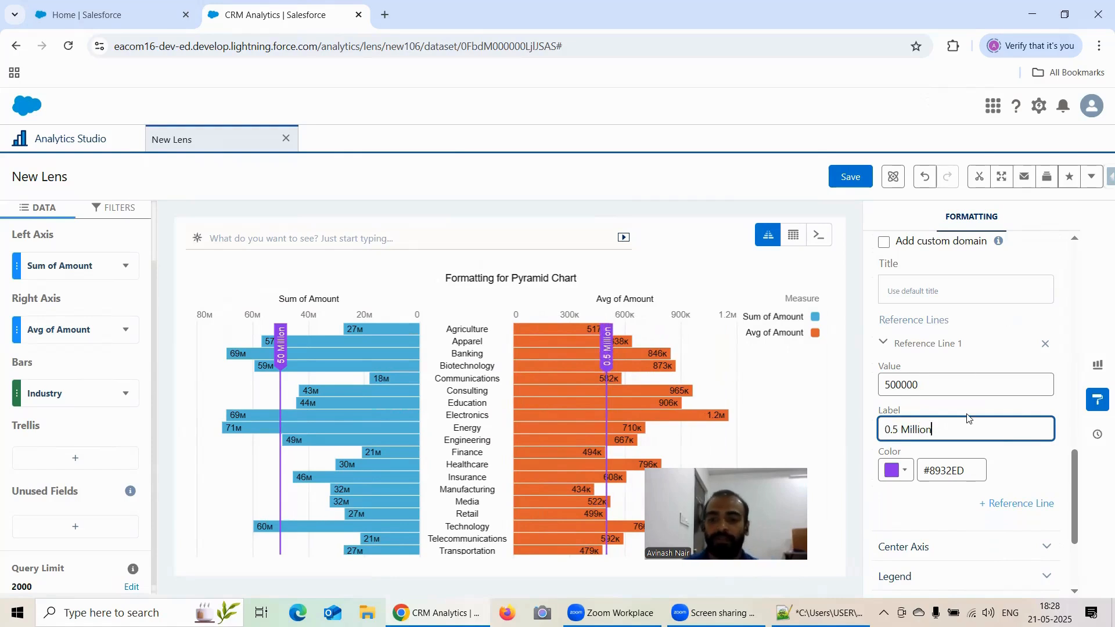
Set the right-axis reference line colour to the teal swatch #00B3B4.
click(904, 475)
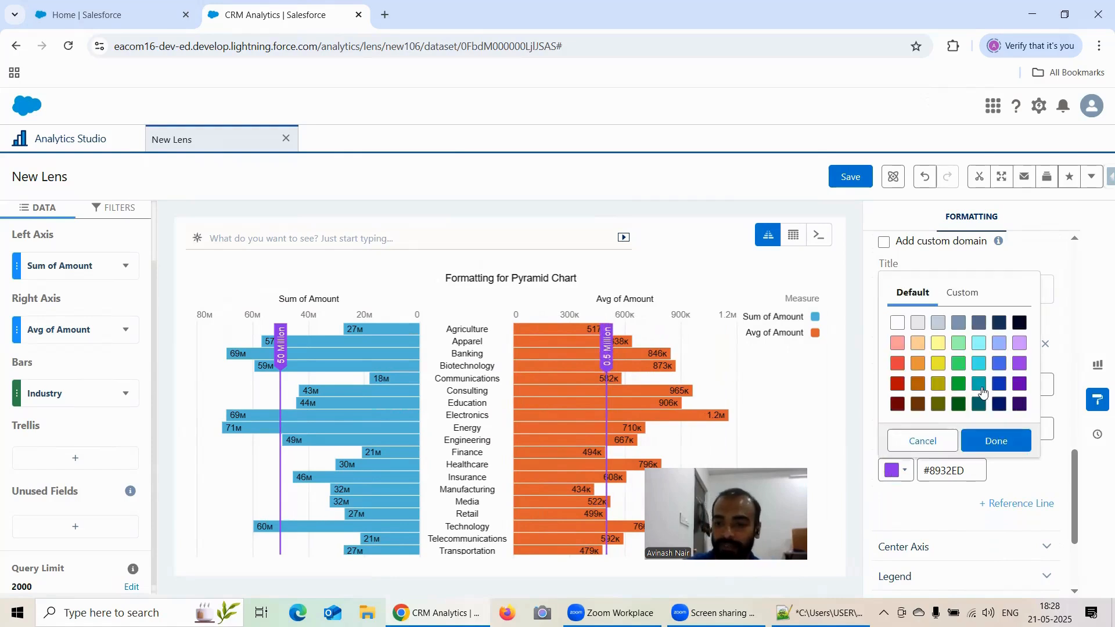
click(980, 385)
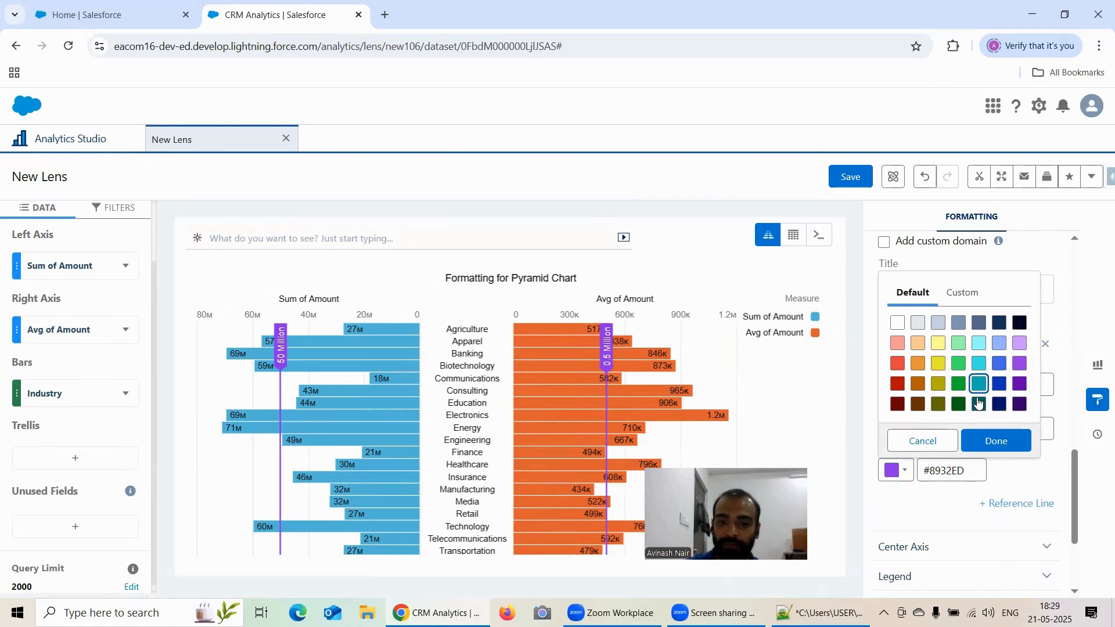
click(996, 440)
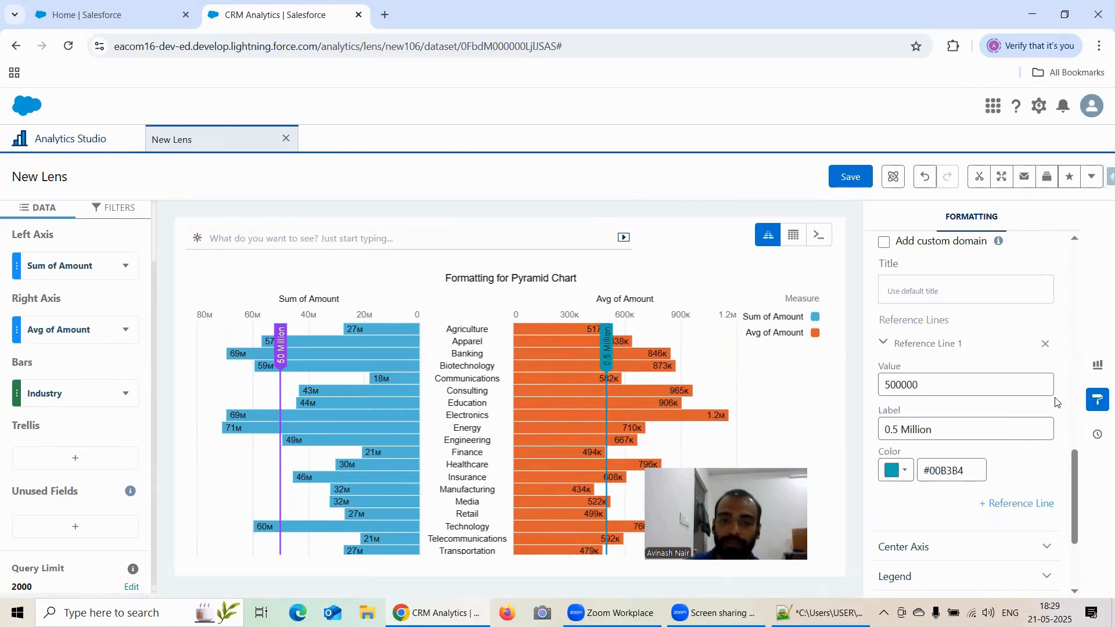
Expand the Center Axis settings, then hide the center axis and show it again.
scroll(1056, 402, down, 1)
click(924, 475)
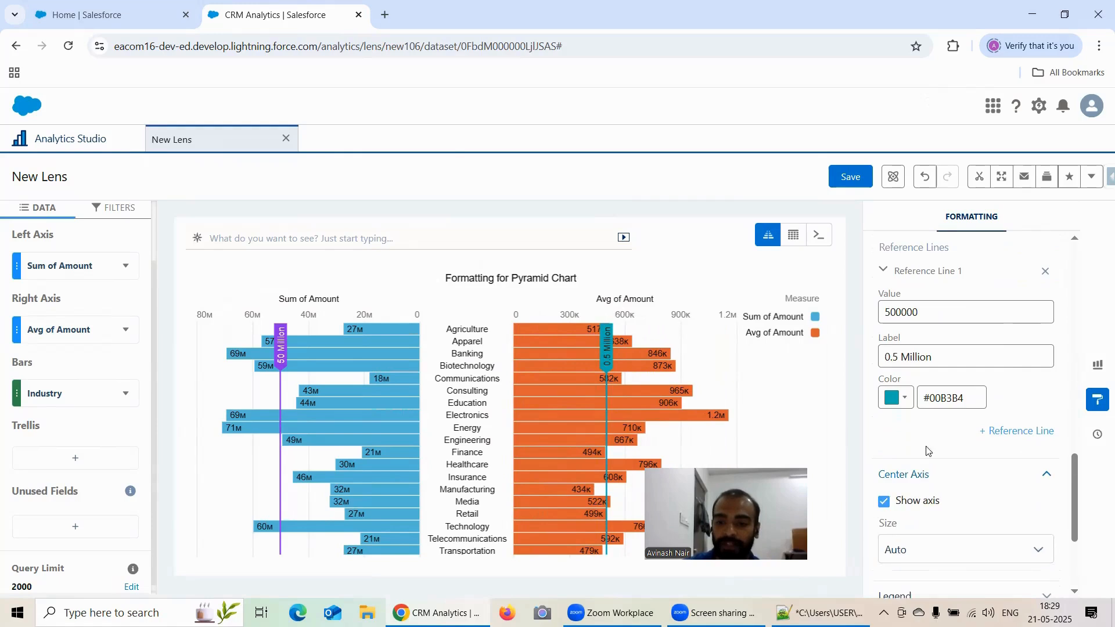
scroll(936, 413, down, 2)
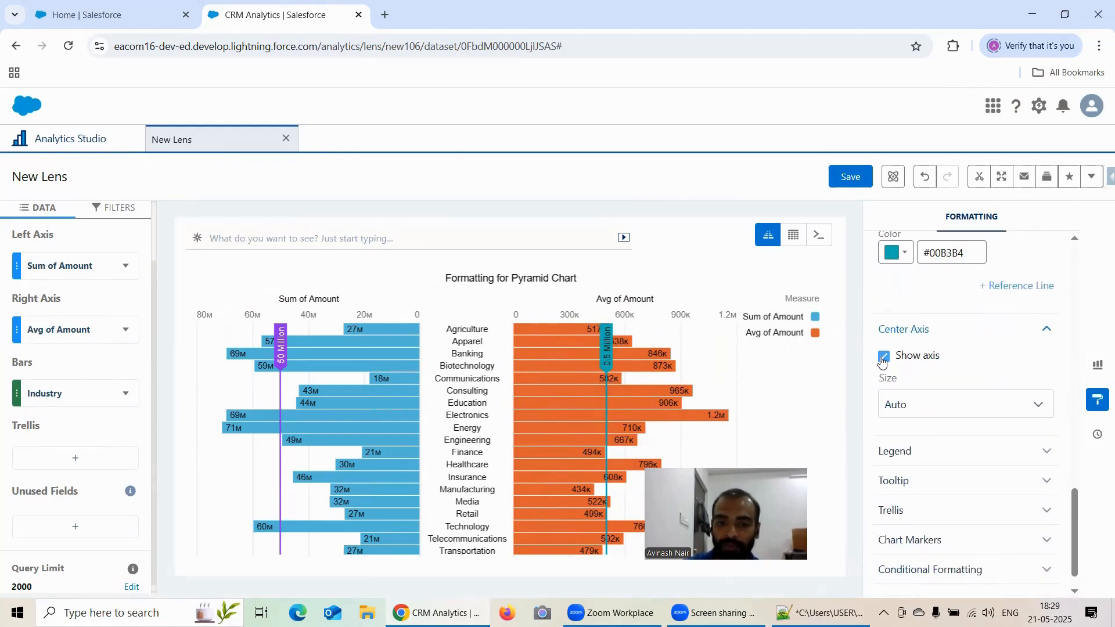
click(884, 357)
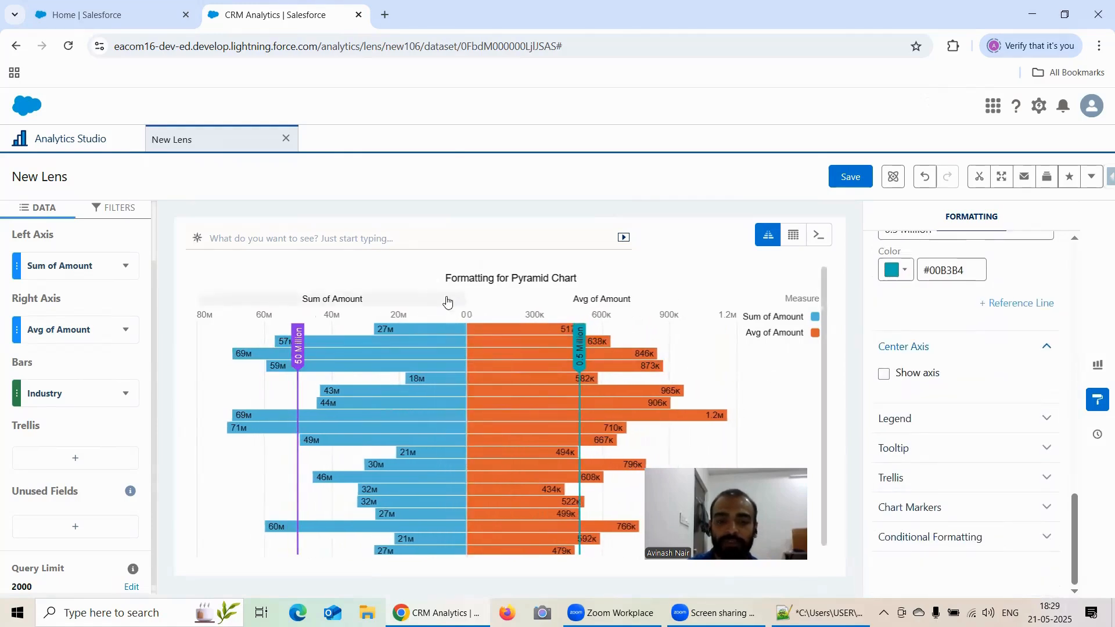
click(883, 375)
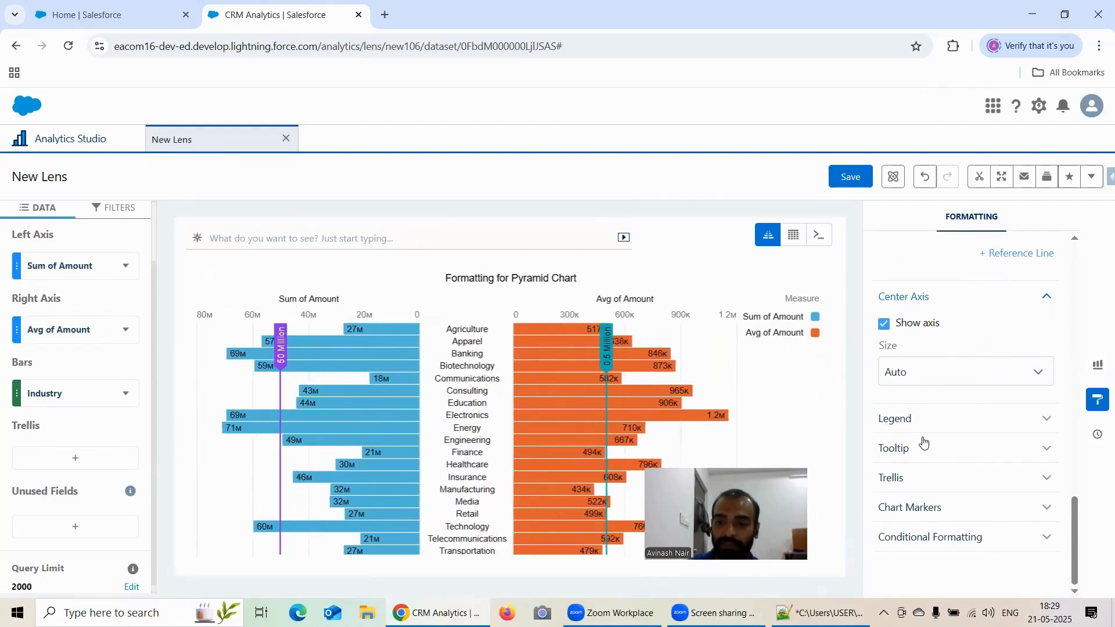
Try a center axis size of 30%, then set the size back to Auto.
click(939, 372)
click(925, 447)
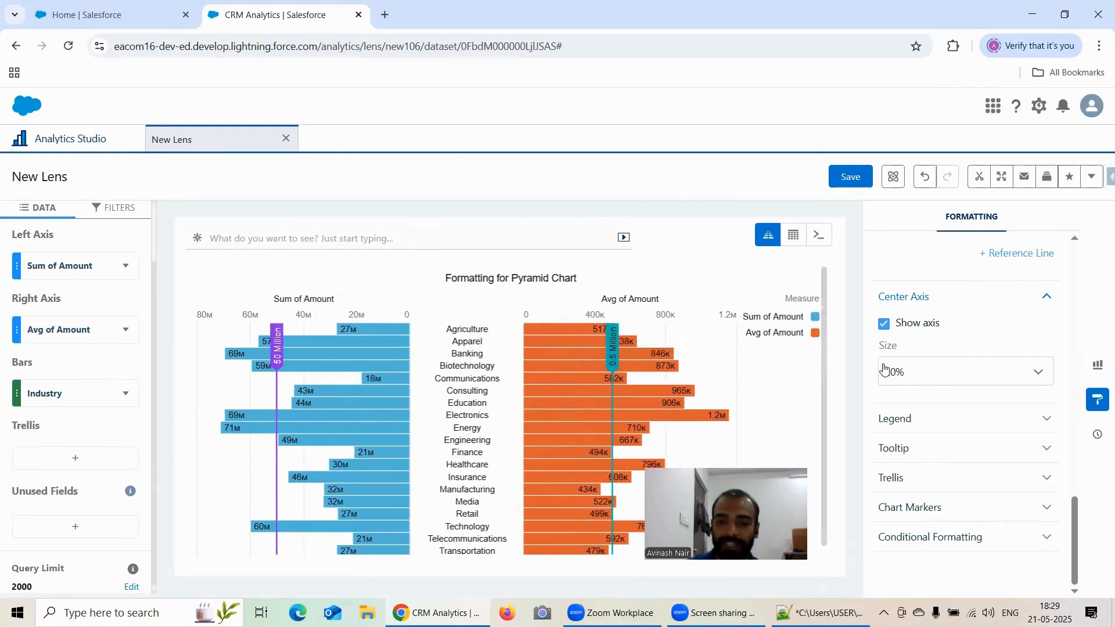
click(909, 368)
click(915, 465)
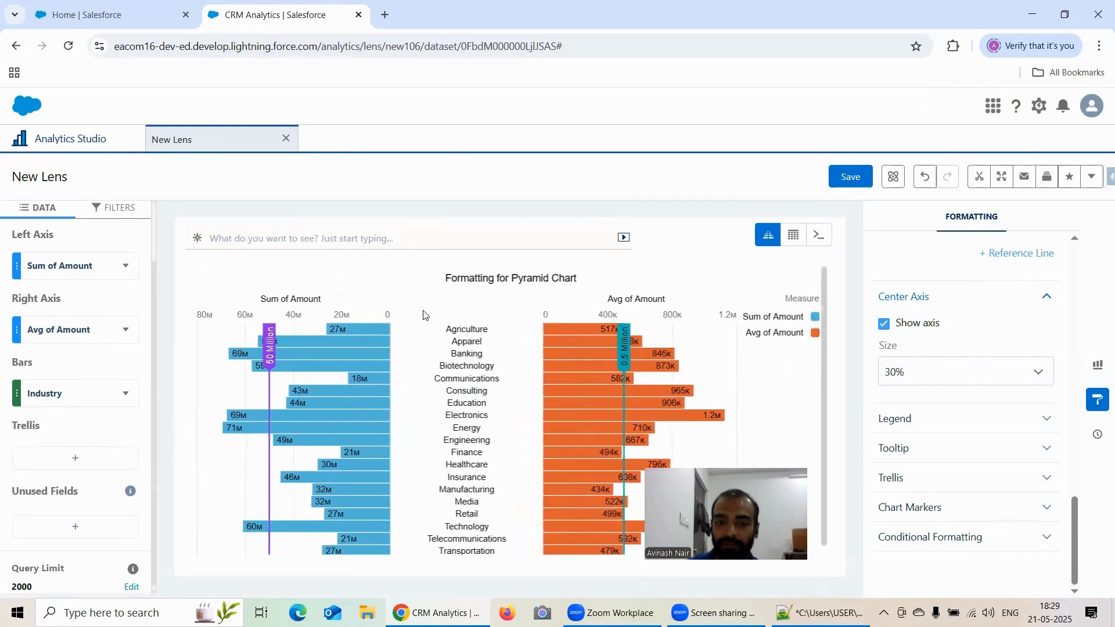
click(943, 377)
click(932, 399)
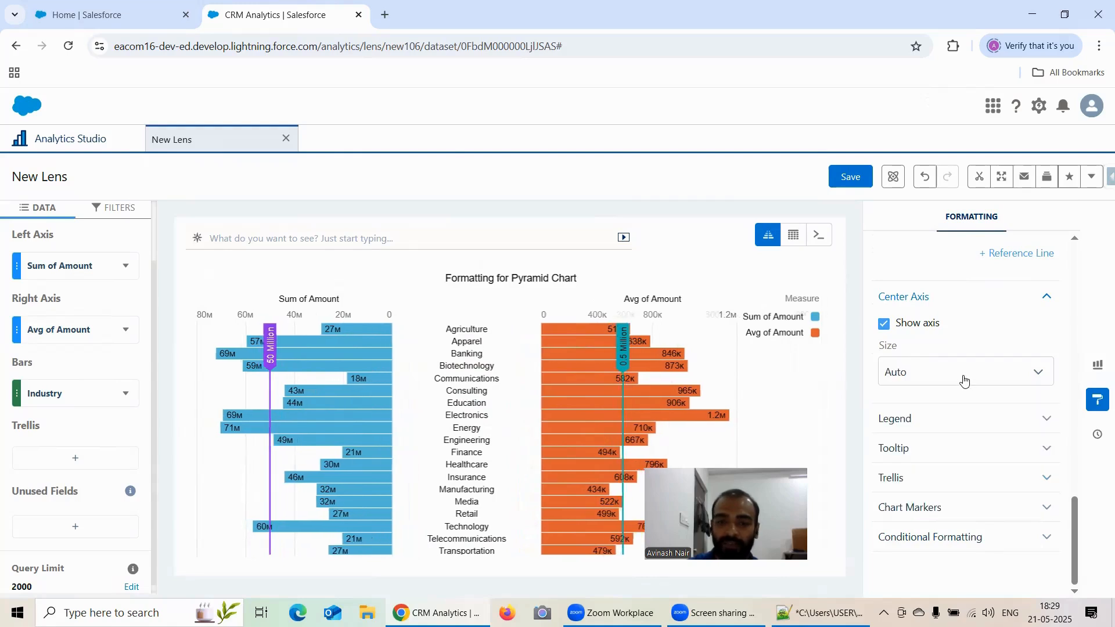
Expand the Legend, Tooltip, Trellis and Chart Markers sections to review their options.
click(976, 418)
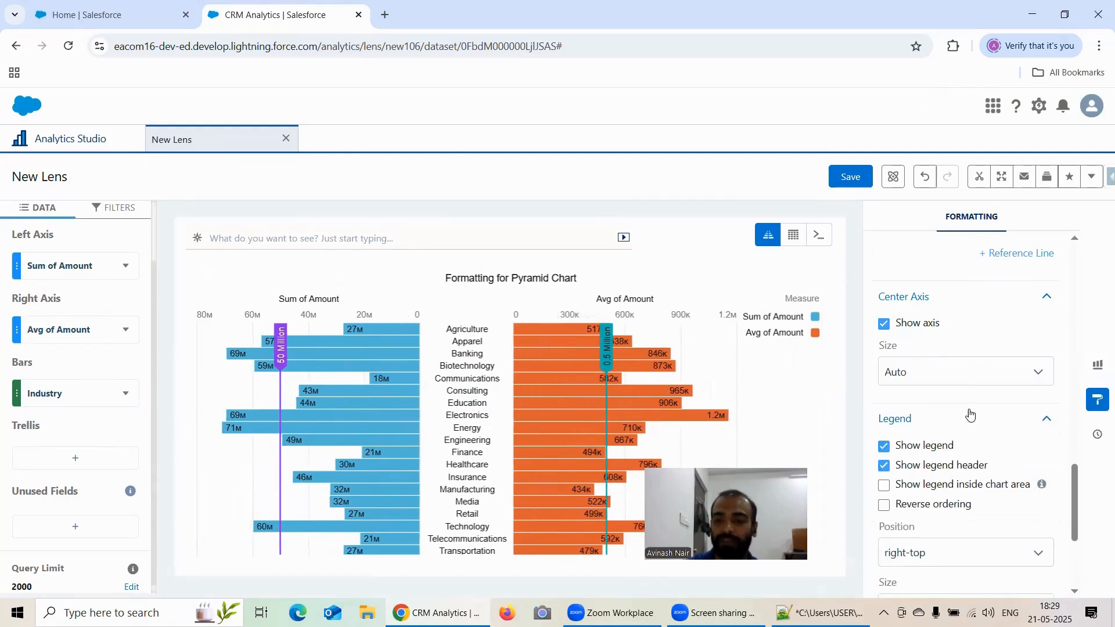
scroll(979, 401, down, 3)
scroll(982, 383, down, 1)
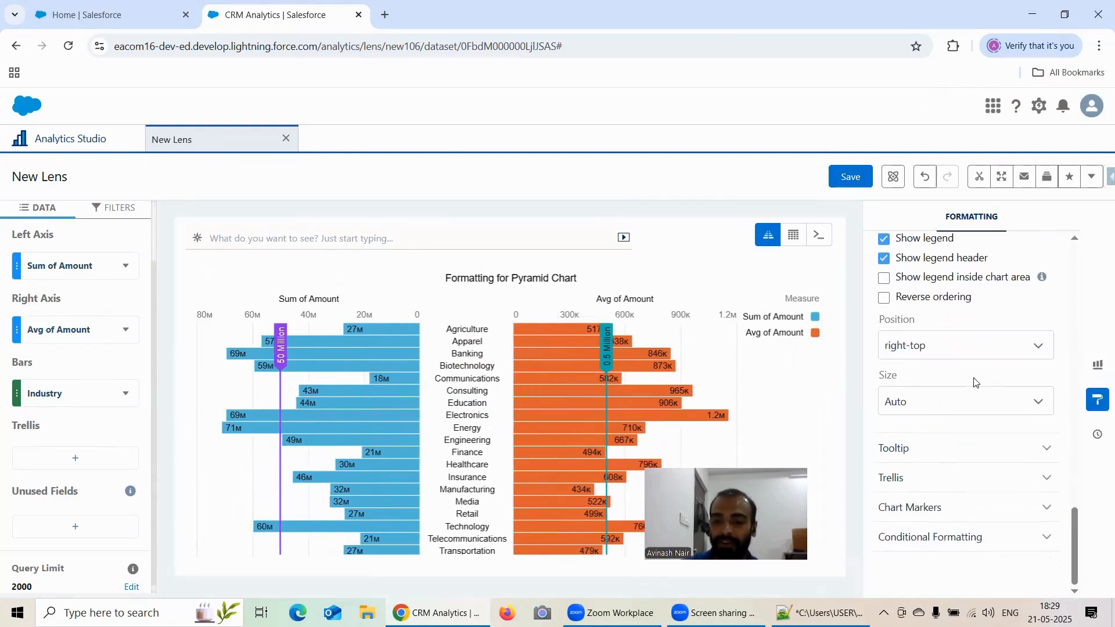
click(941, 450)
click(929, 479)
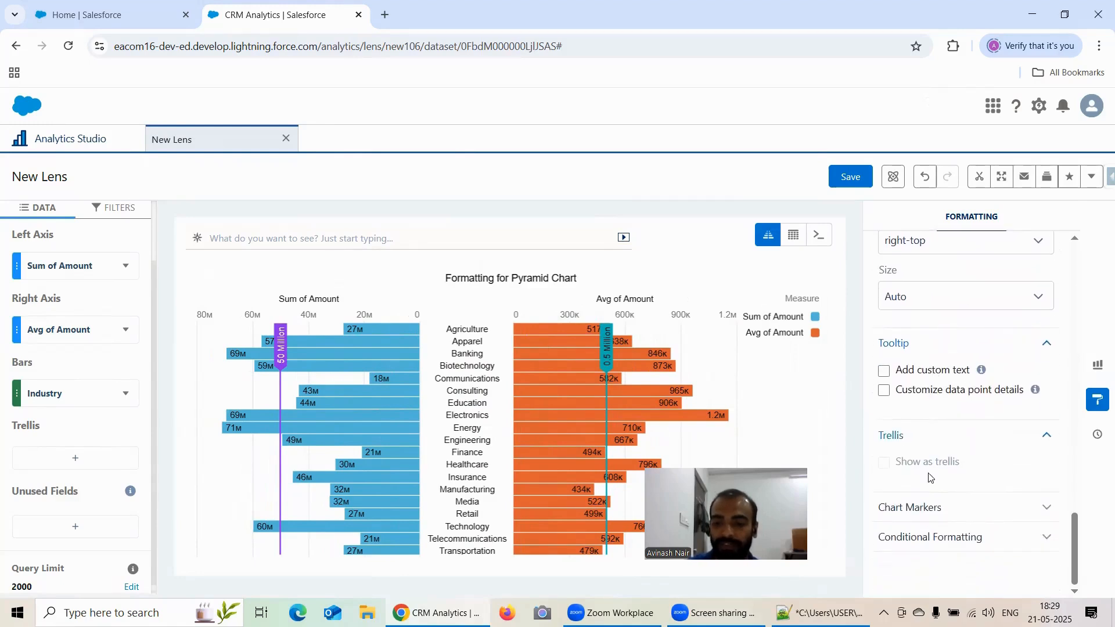
click(925, 507)
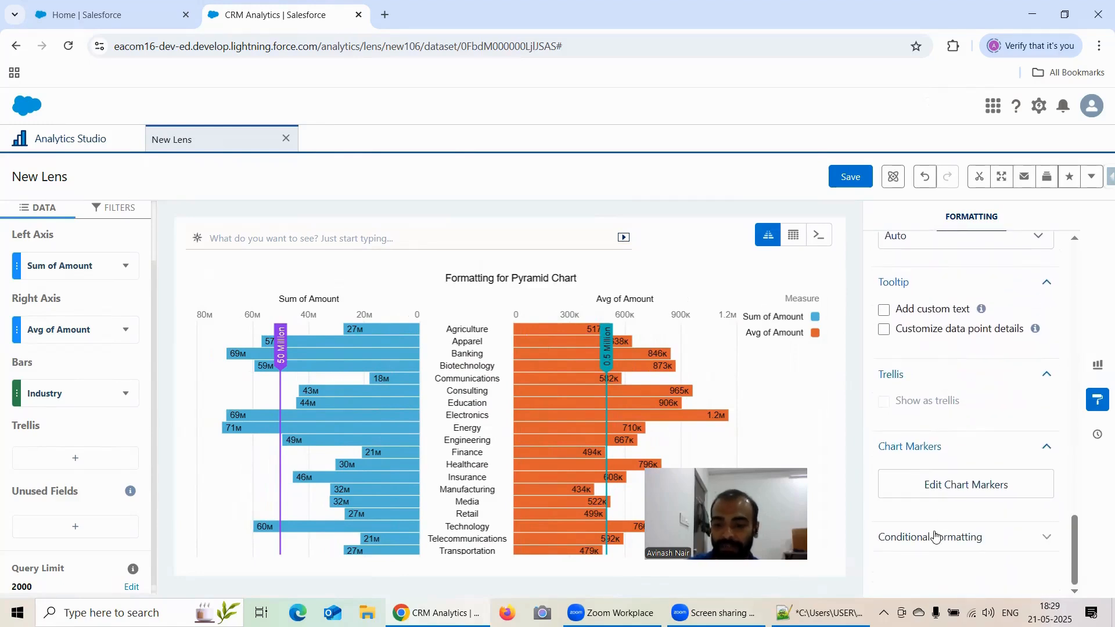
Expand the Pyramid Chart section and review its value display options.
scroll(946, 460, up, 2)
scroll(975, 388, up, 7)
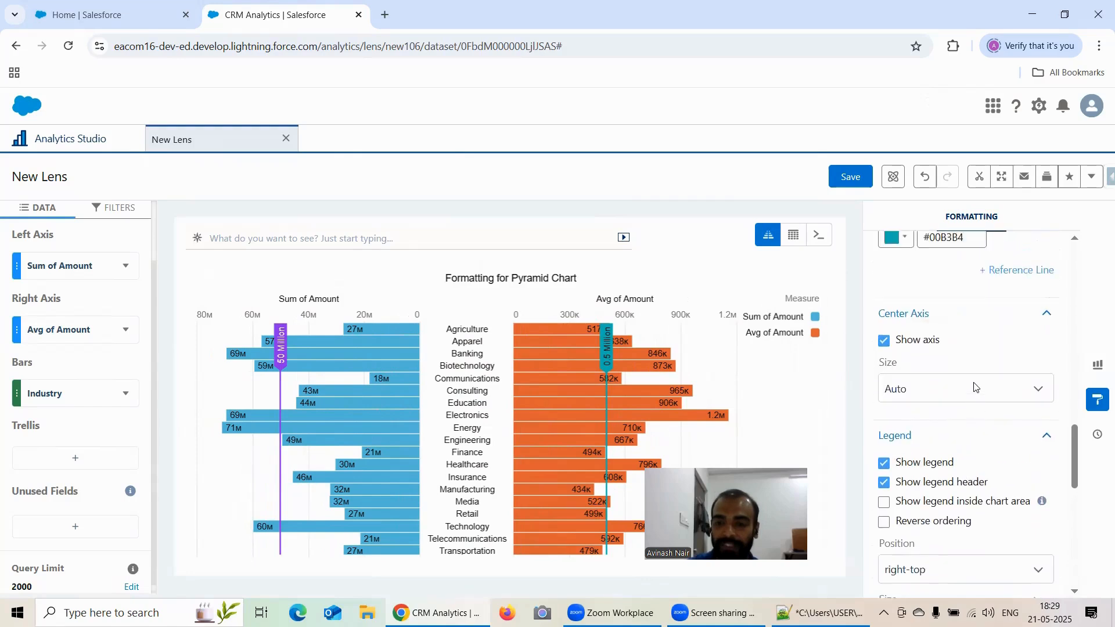
scroll(978, 382, up, 8)
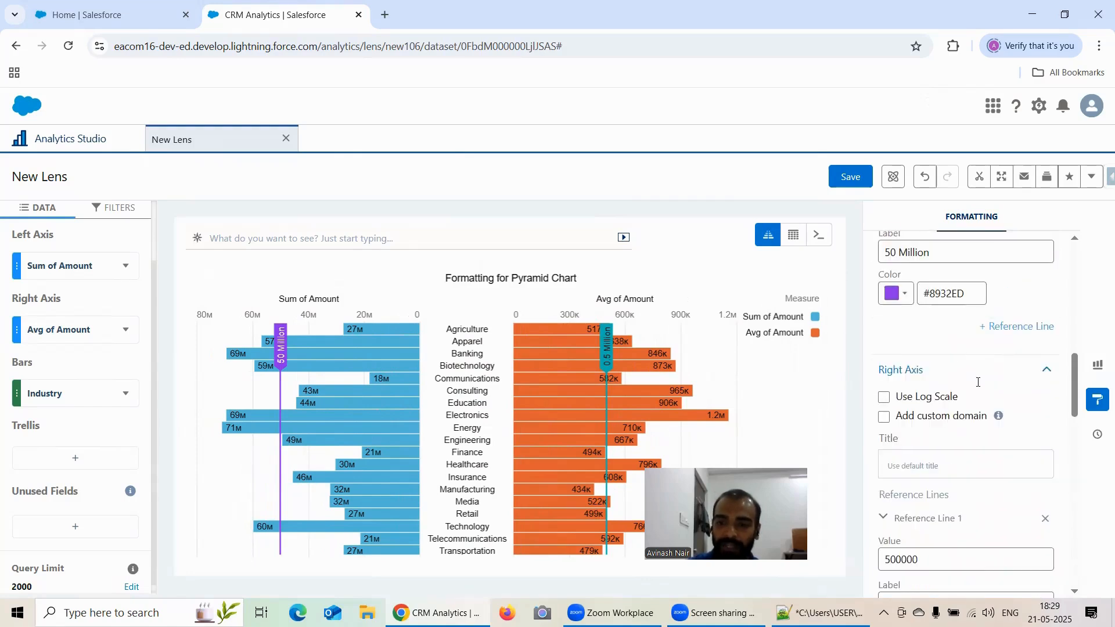
scroll(980, 387, up, 1)
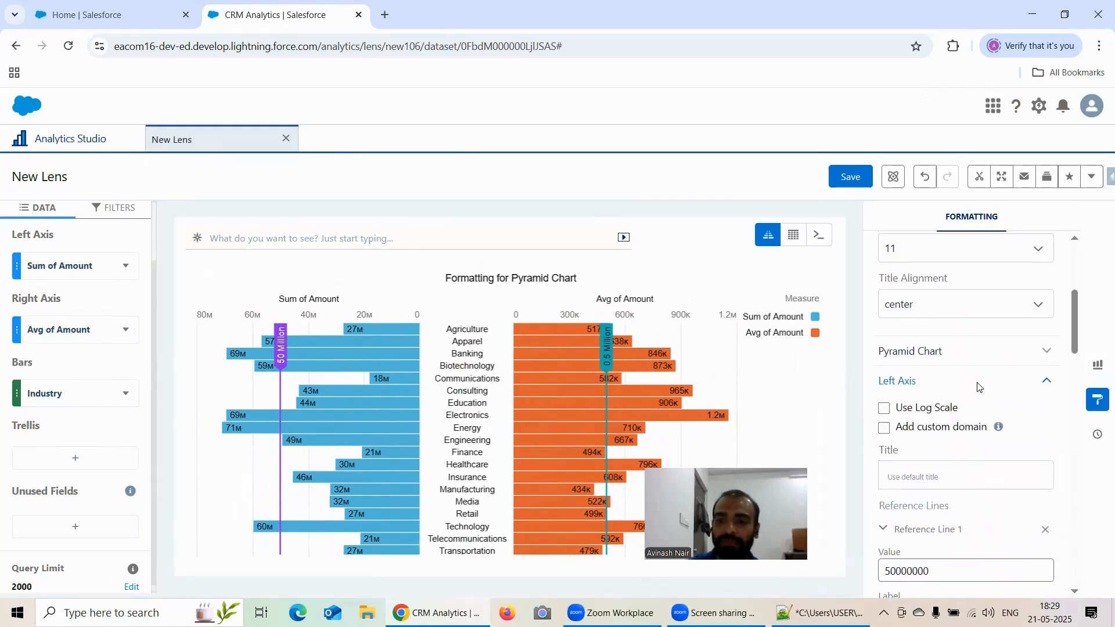
click(945, 352)
scroll(929, 348, down, 1)
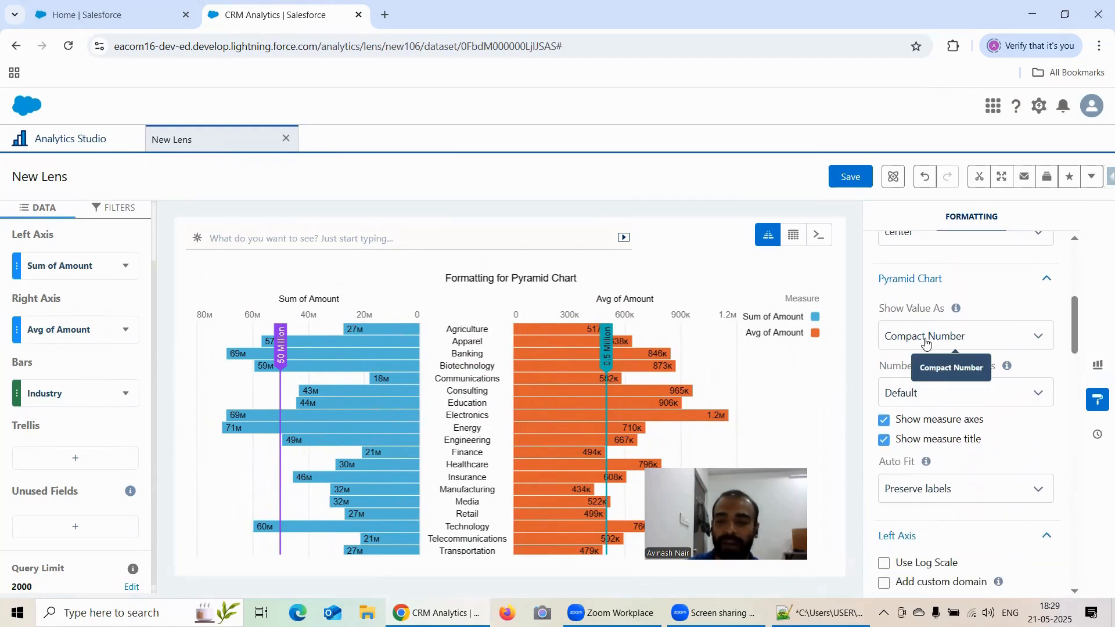
click(926, 344)
click(926, 343)
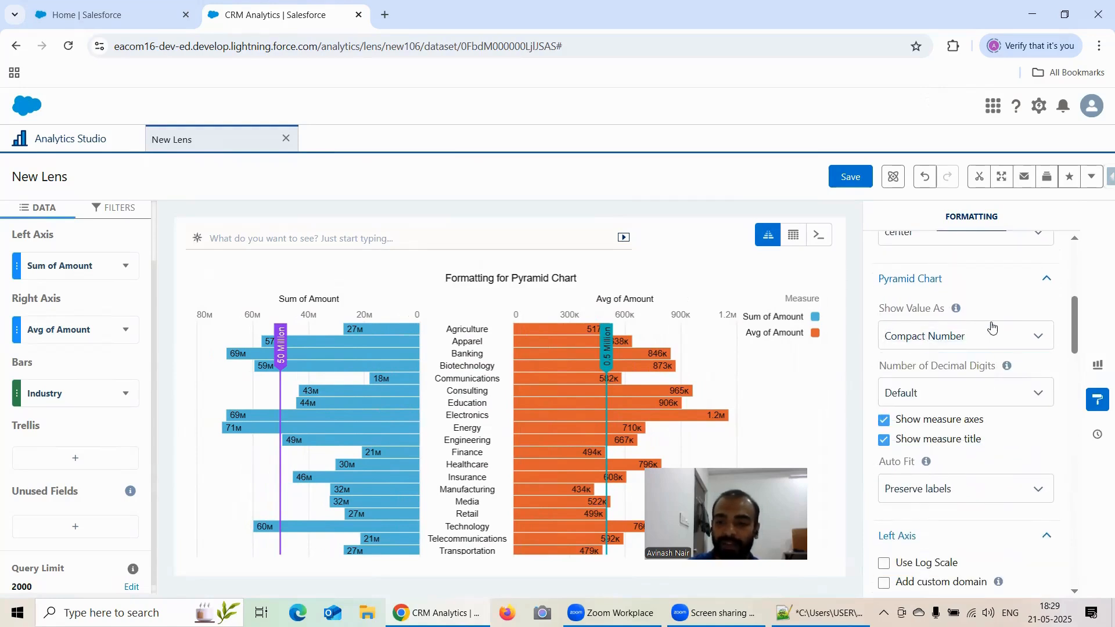
scroll(929, 343, down, 1)
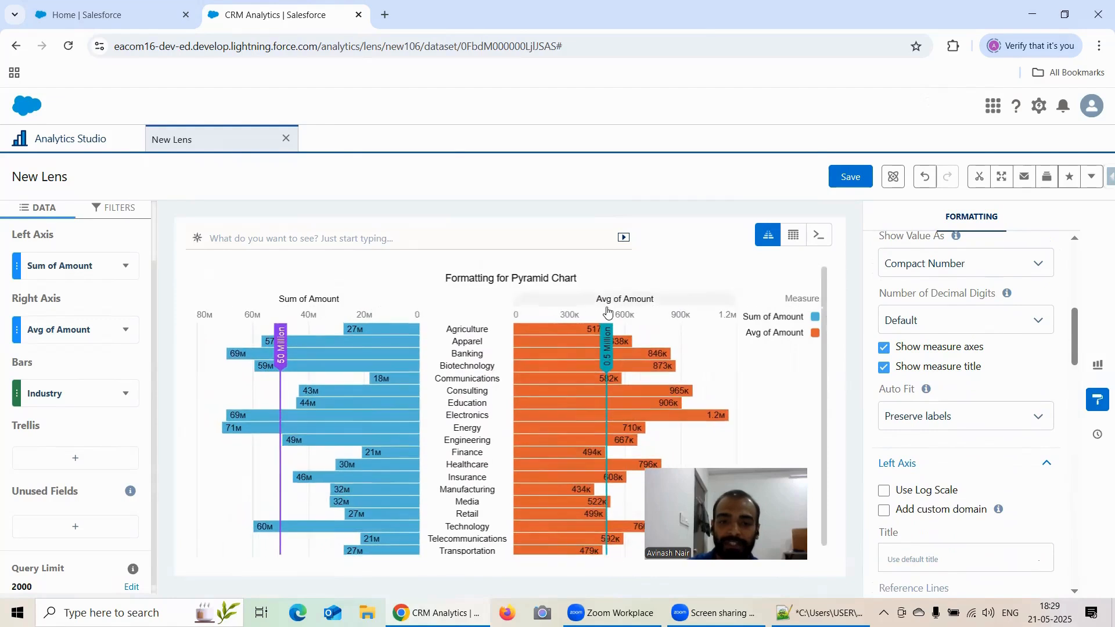
Hide and re-show the measure axes, then hide and re-show the measure title.
click(885, 348)
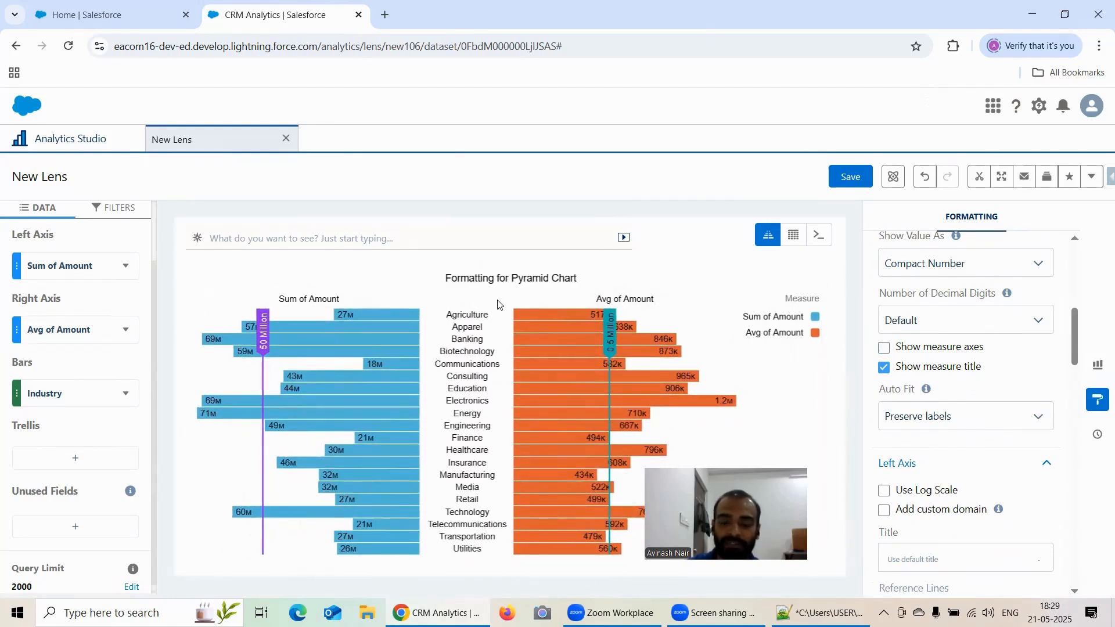
click(885, 349)
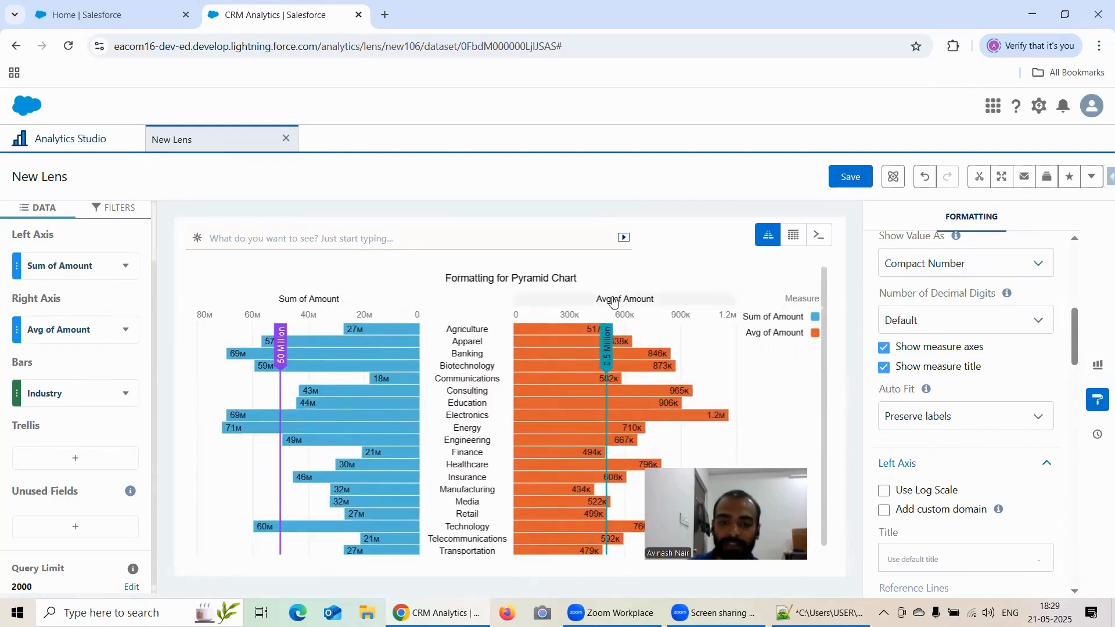
click(884, 368)
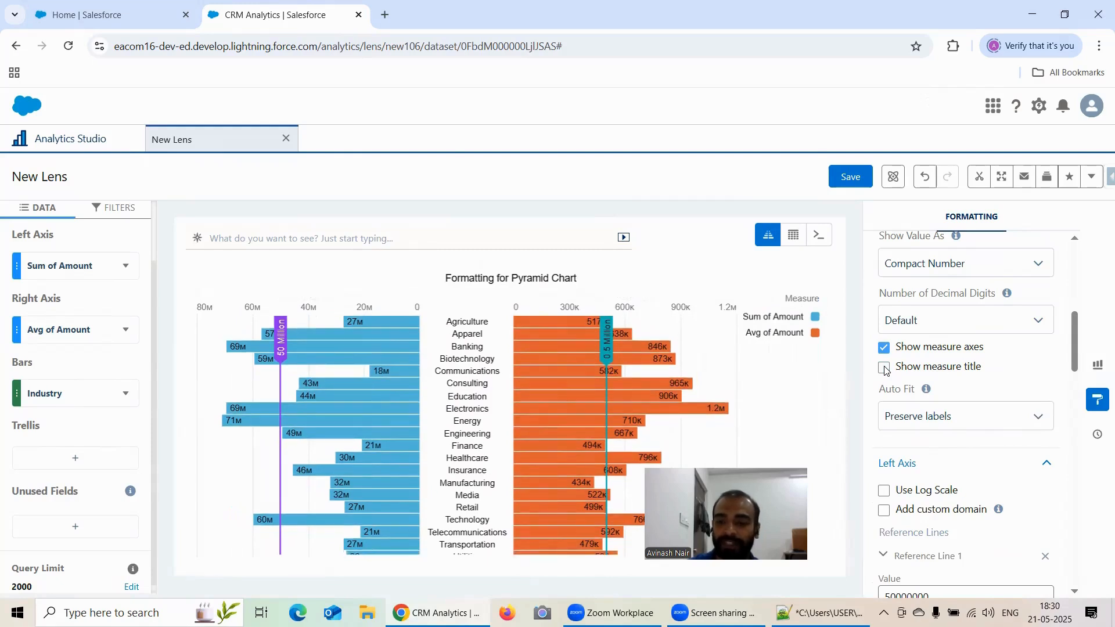
click(885, 368)
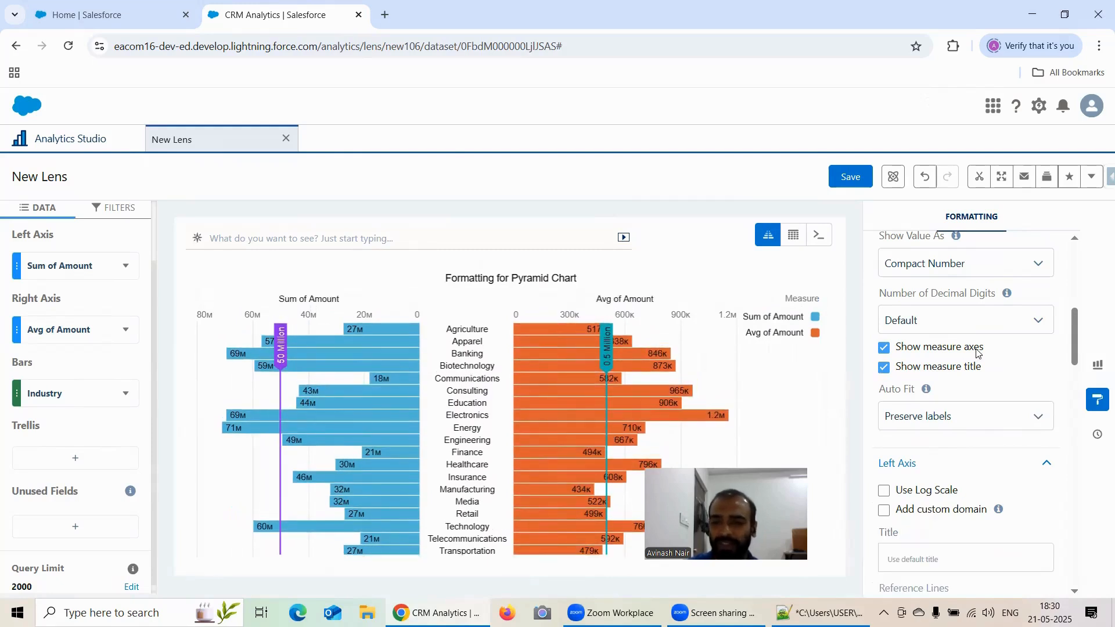
scroll(952, 344, down, 5)
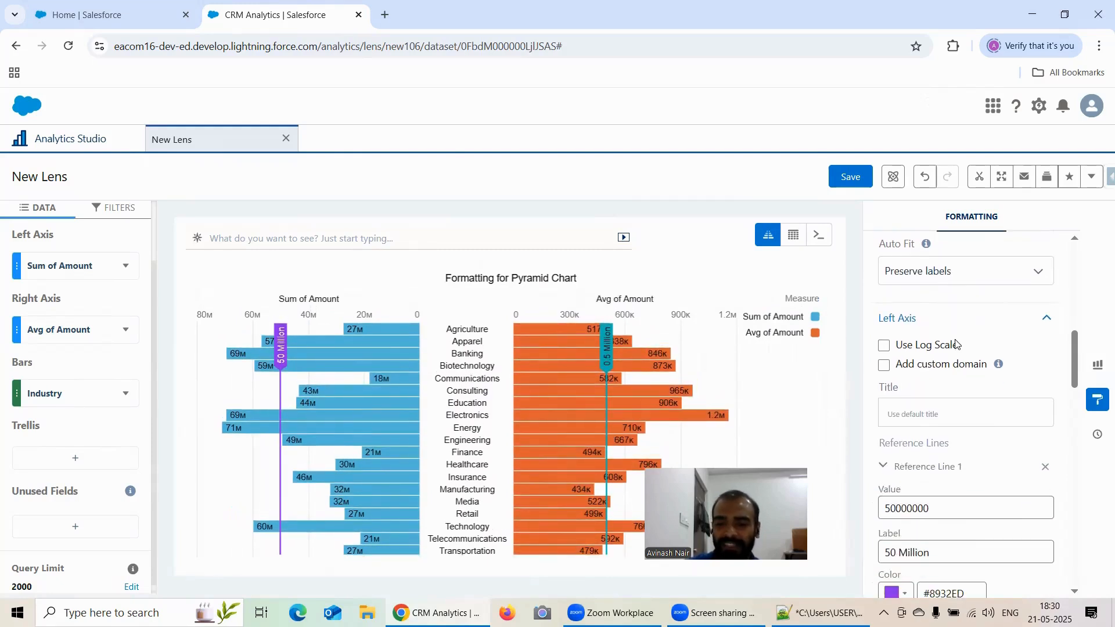
scroll(964, 343, down, 1)
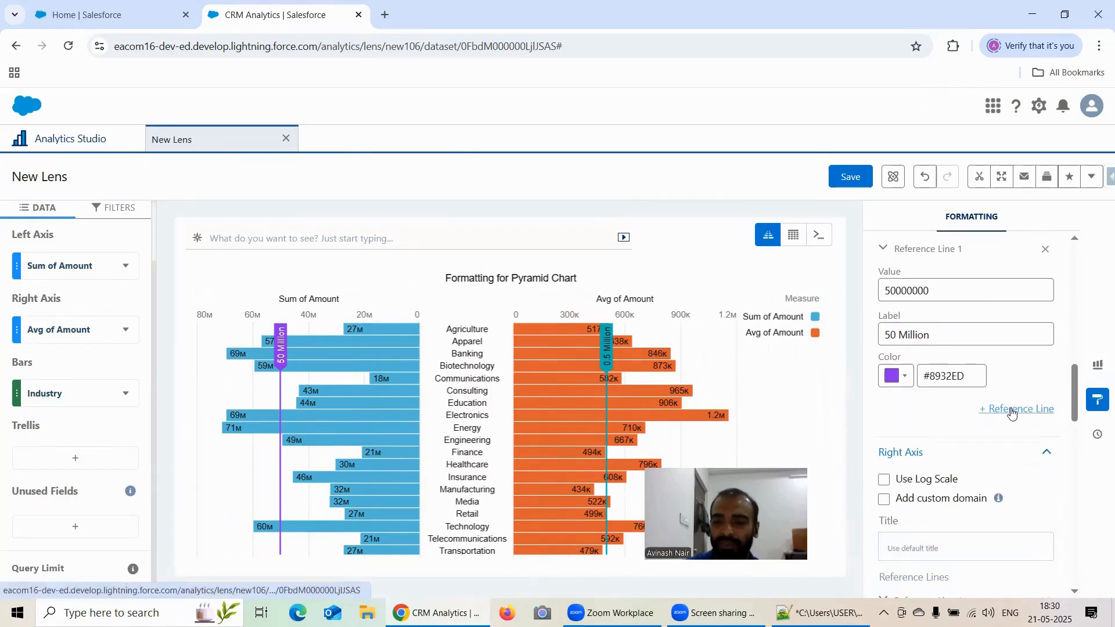
scroll(993, 365, up, 2)
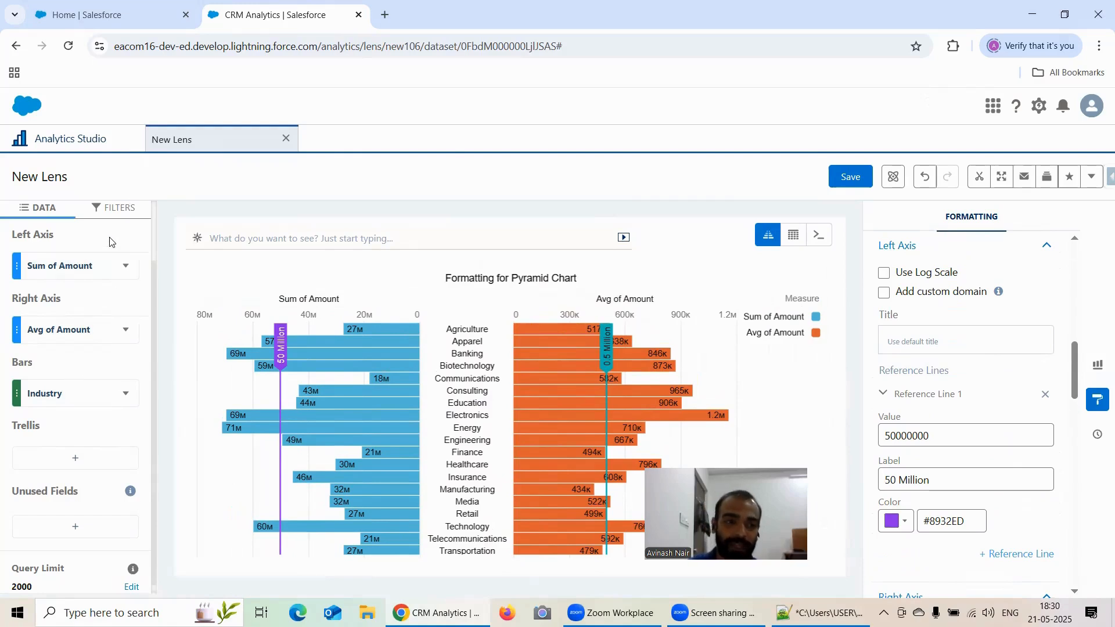
click(840, 184)
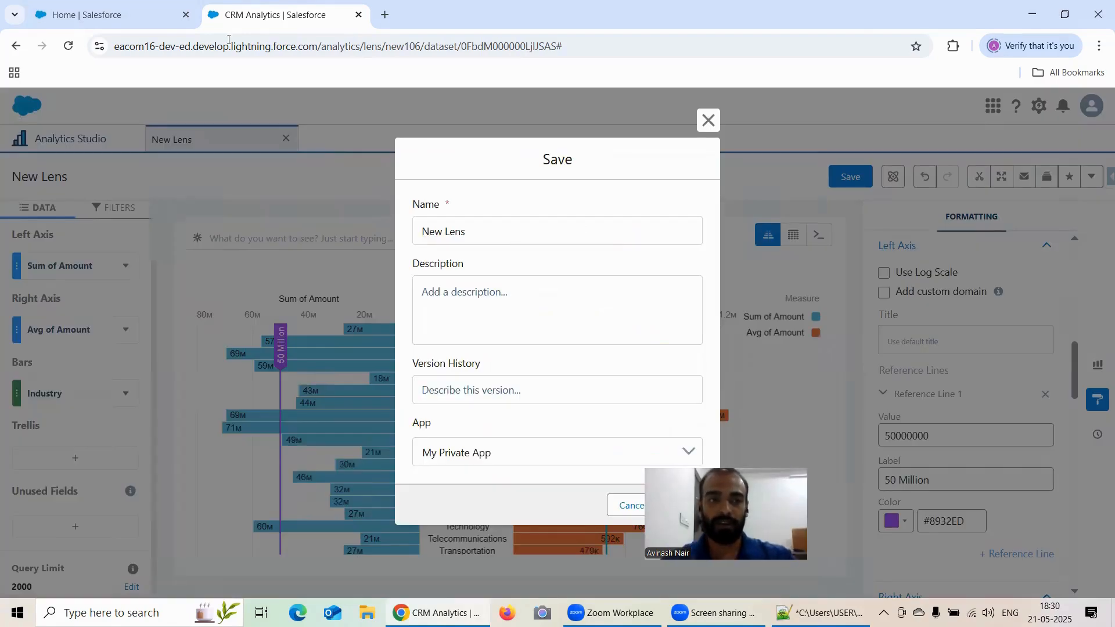
click(708, 120)
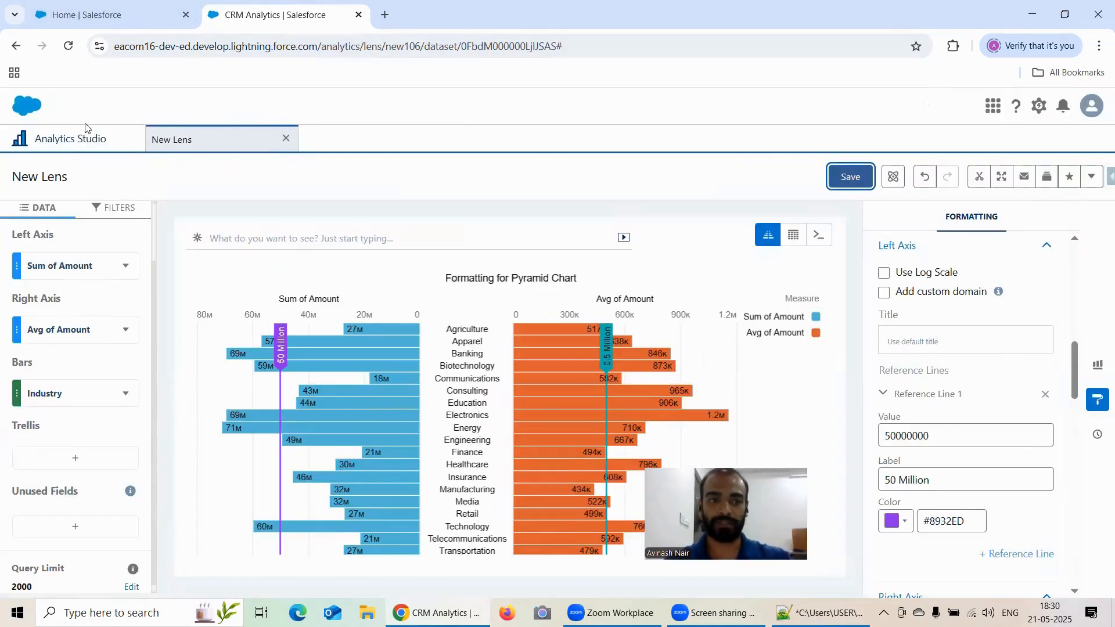
Visit the Analytics Studio home tab and return to the New Lens tab.
click(86, 131)
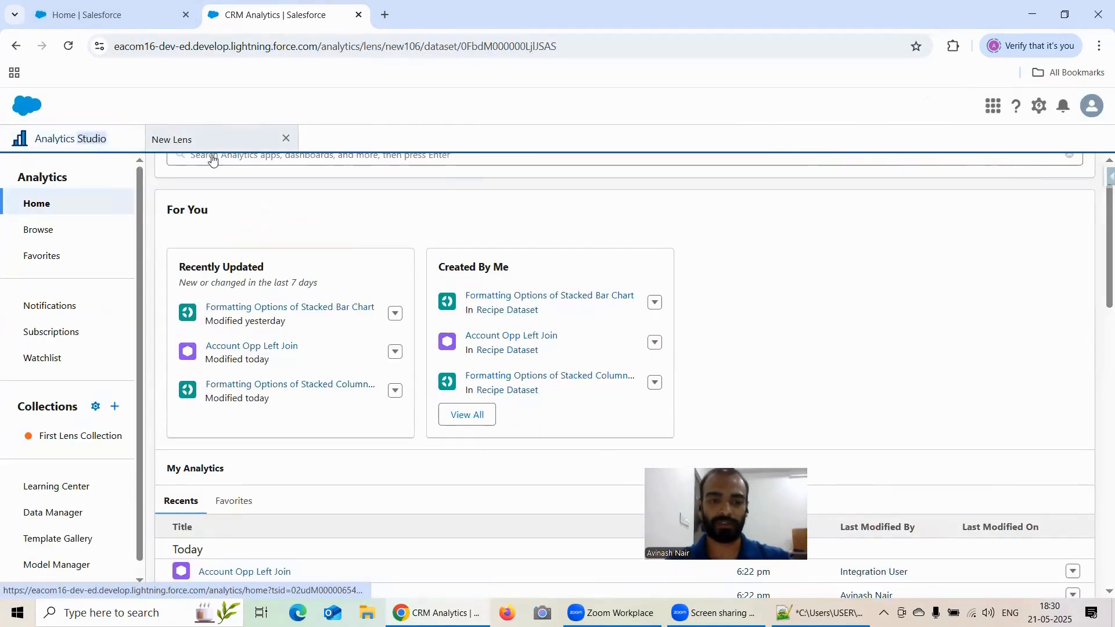
click(213, 142)
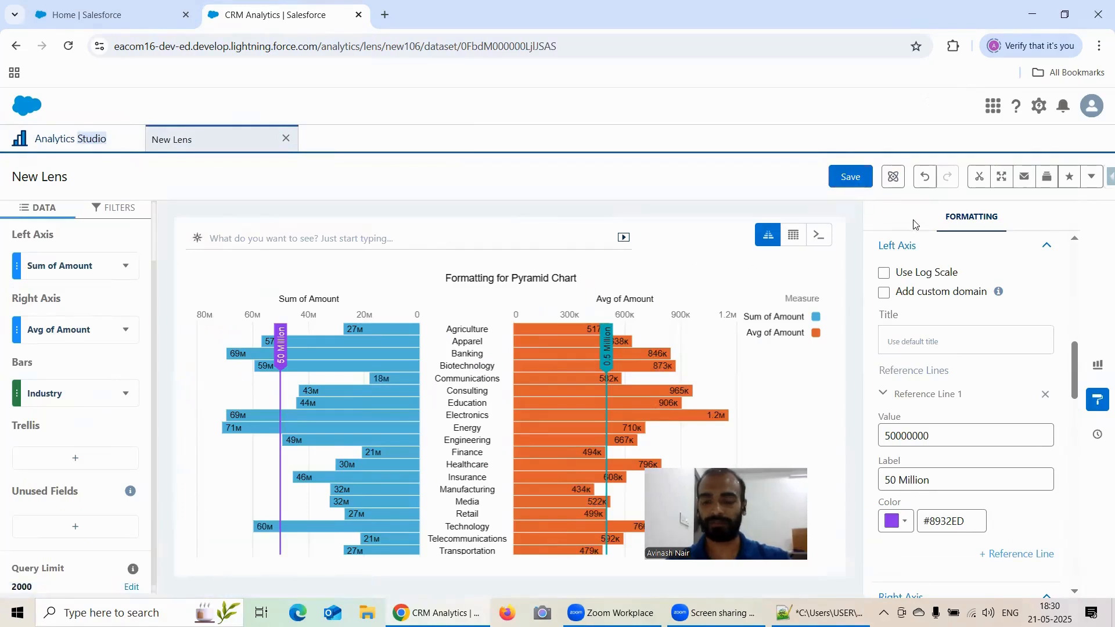
Save the lens as "Formatting Option of Pyramid Chart" in the Recipe Dataset app.
click(845, 177)
click(556, 223)
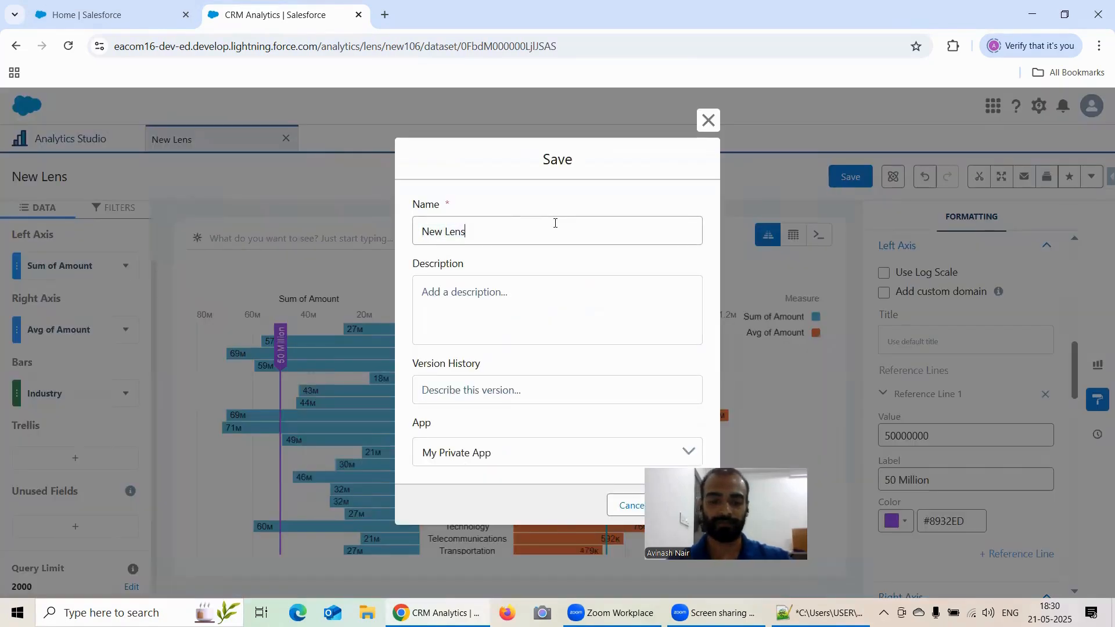
double_click(556, 223)
triple_click(556, 224)
text(Fo)
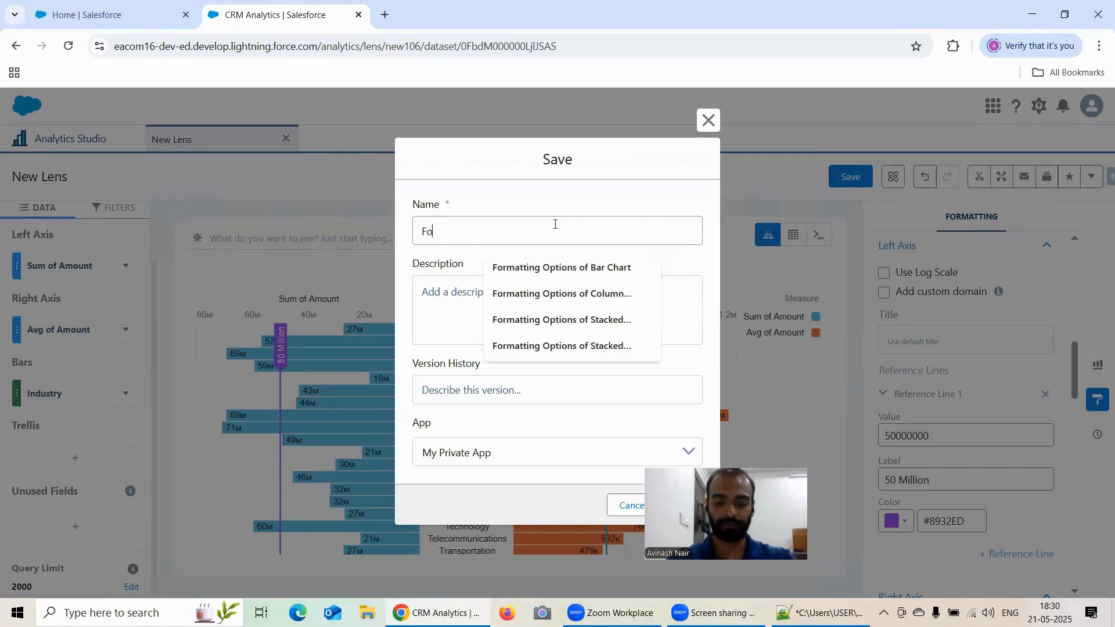
text(rmatting)
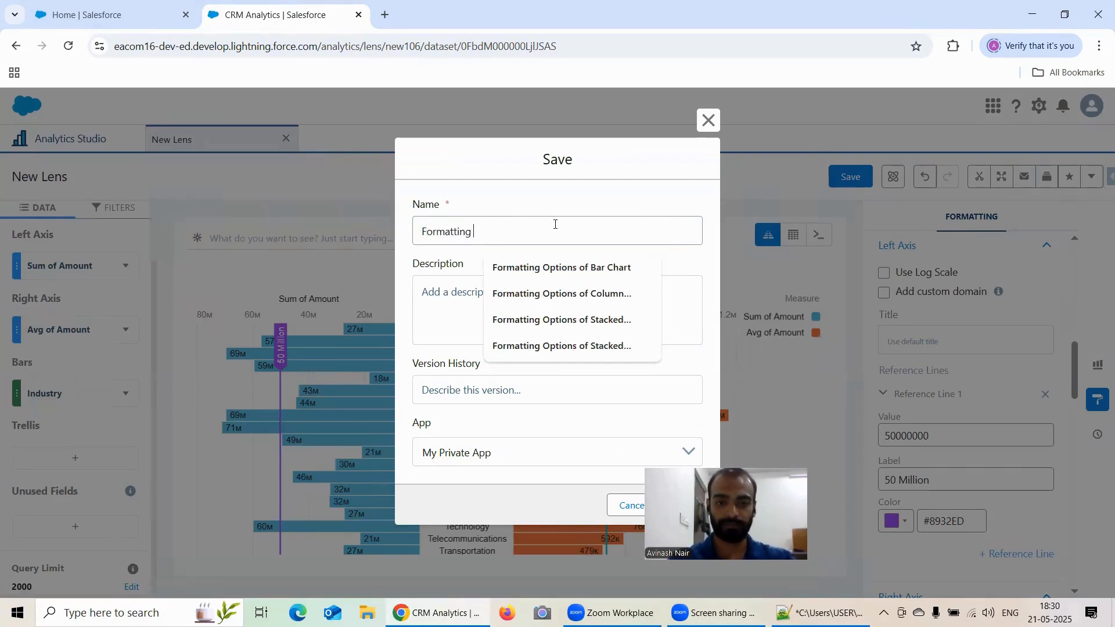
text( Option of)
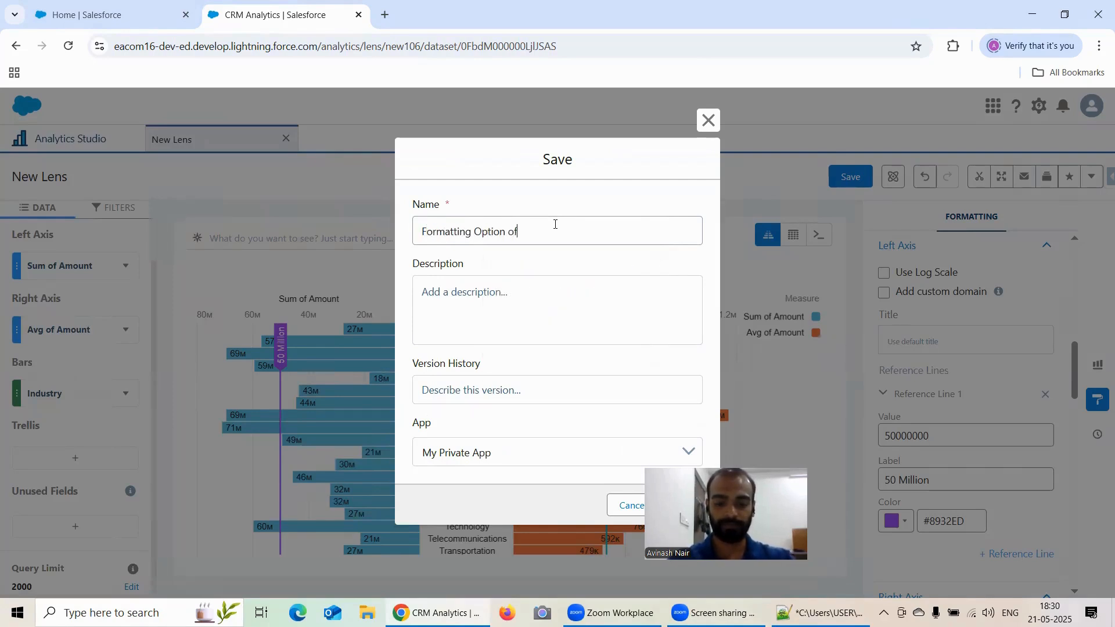
text( Pyrami)
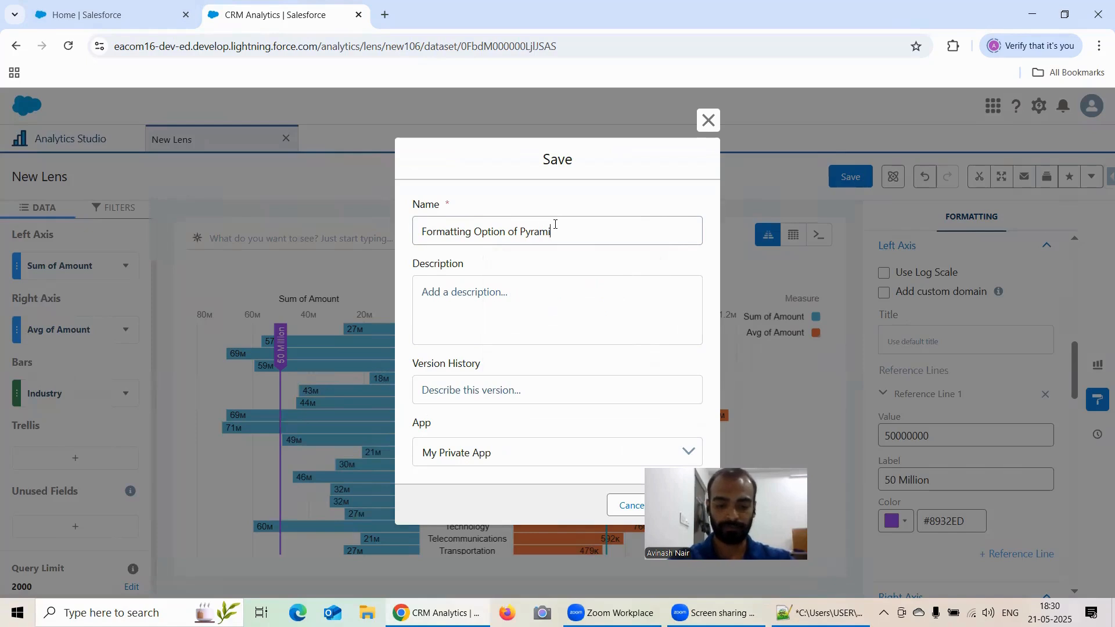
text(d Chart)
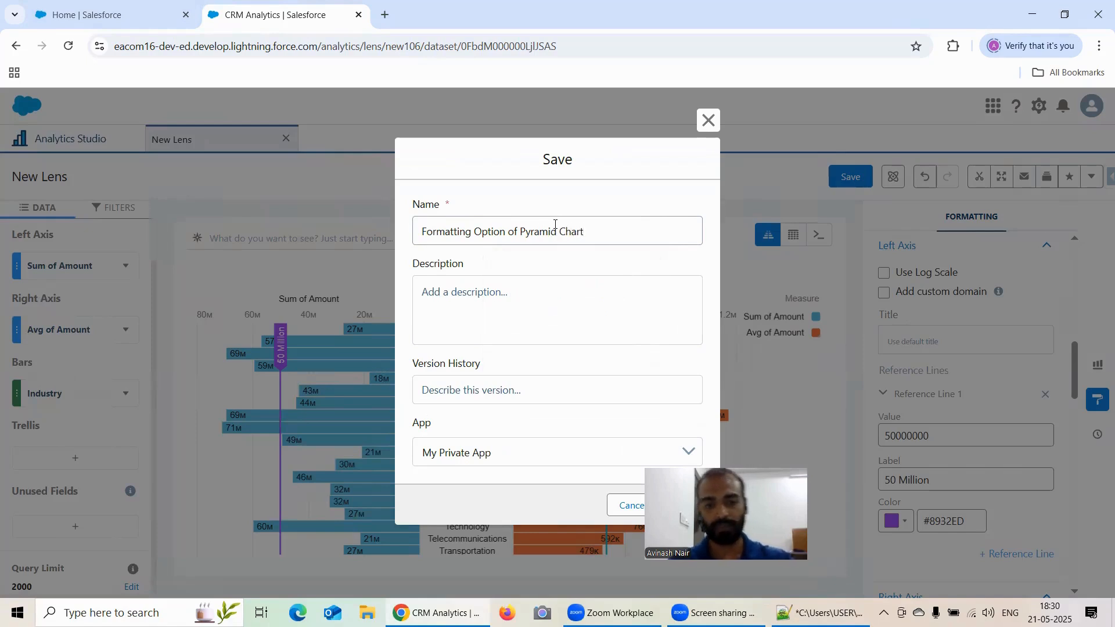
click(545, 452)
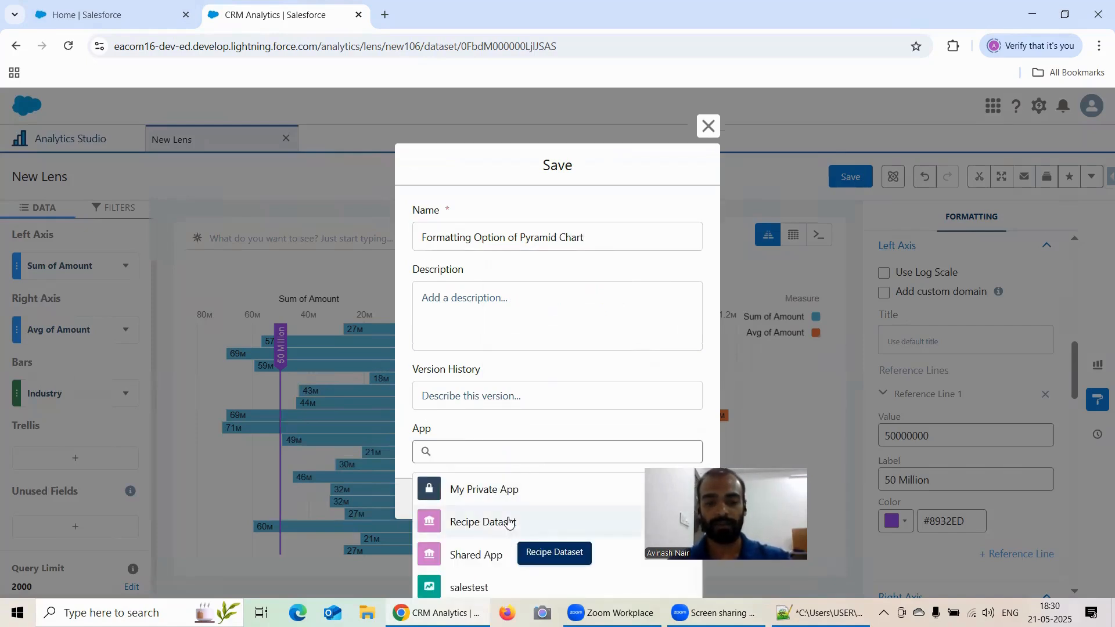
click(514, 521)
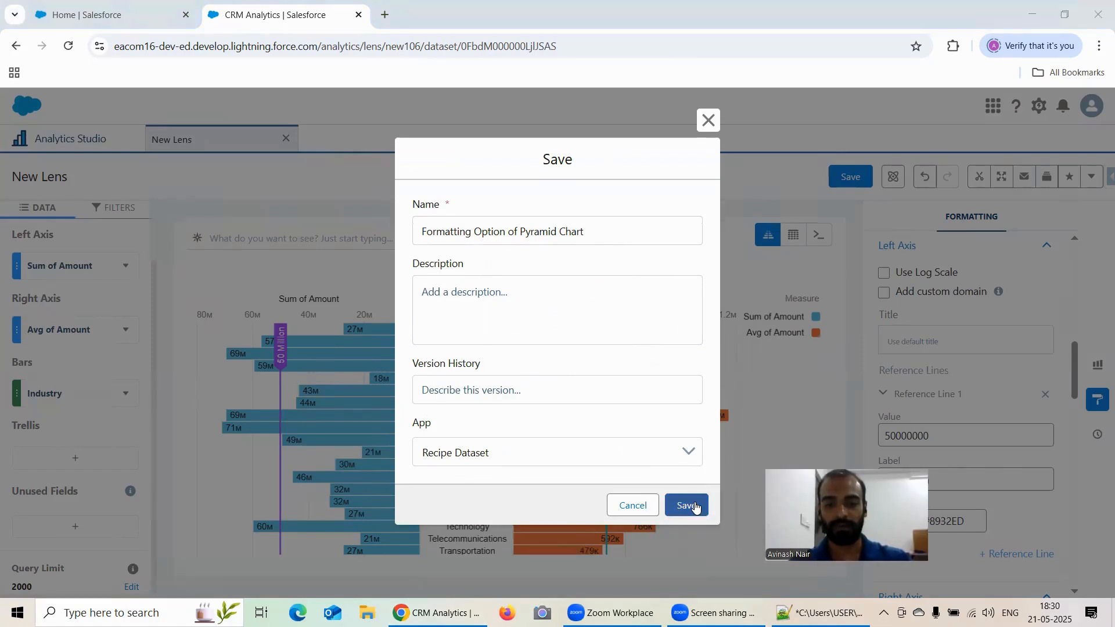
click(695, 507)
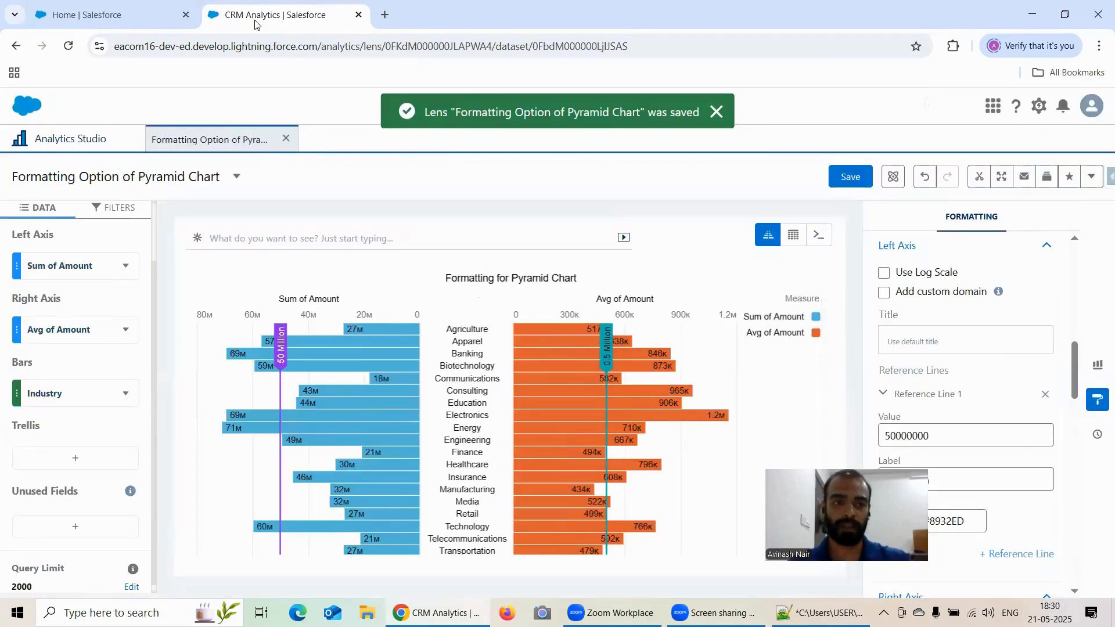
Duplicate the browser tab and close the saved lens in the copy to start a fresh lens.
right_click(255, 16)
click(304, 147)
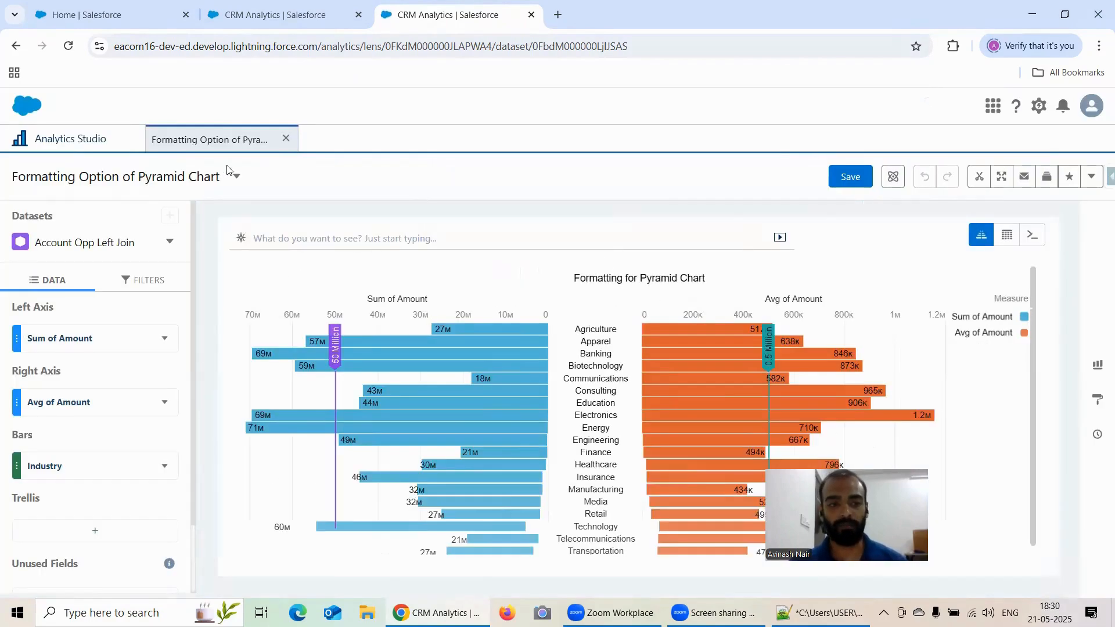
click(287, 138)
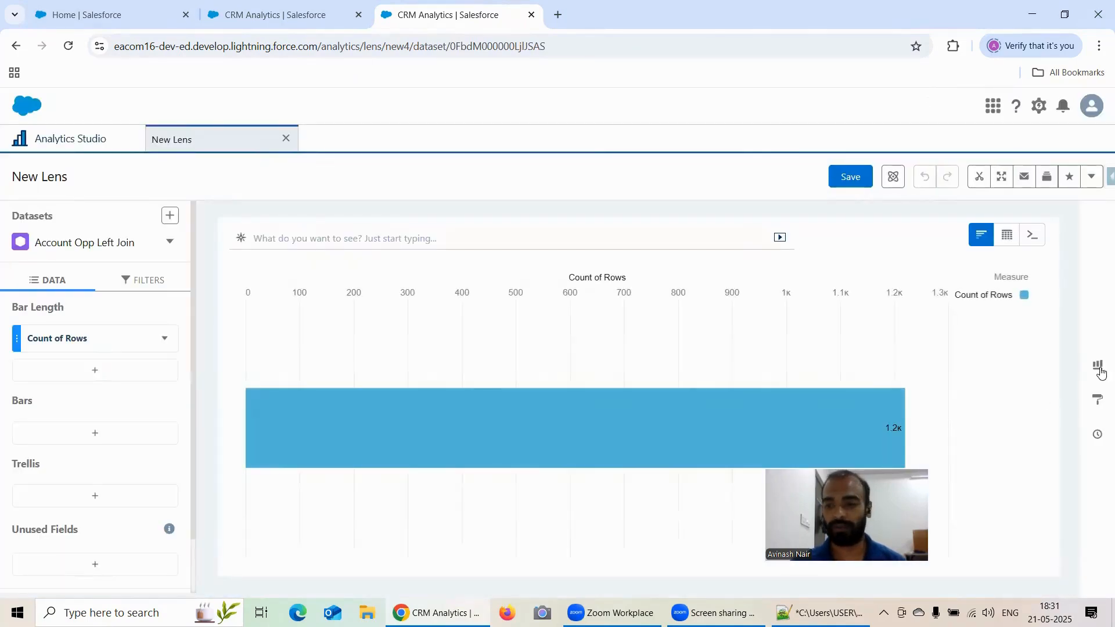
Switch the new lens's chart type to Stacked Pyramid.
click(1099, 368)
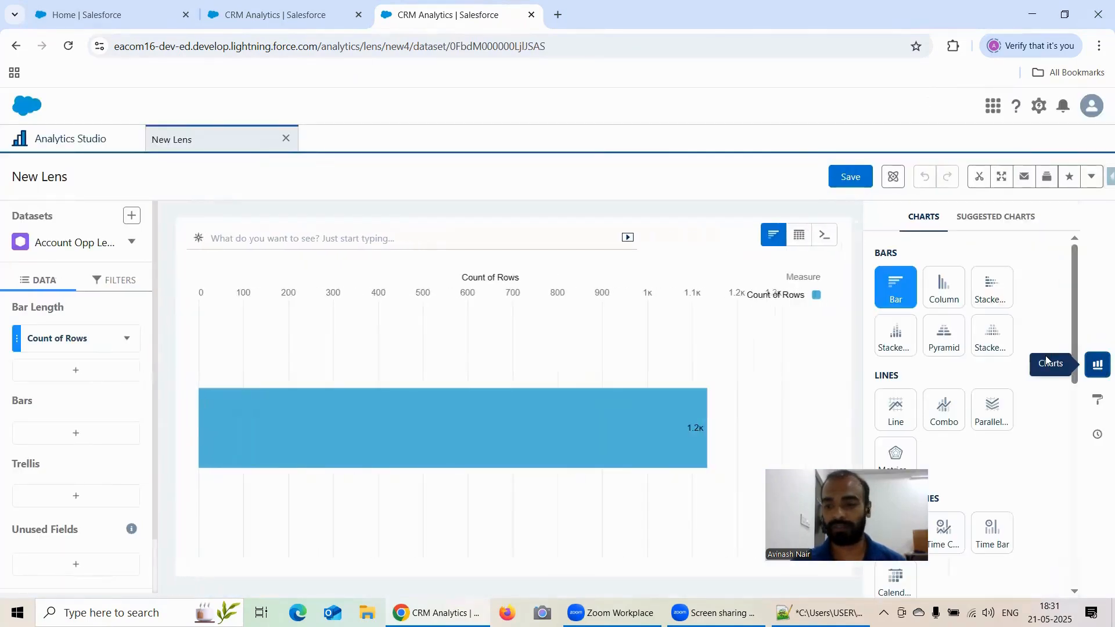
scroll(1011, 343, down, 2)
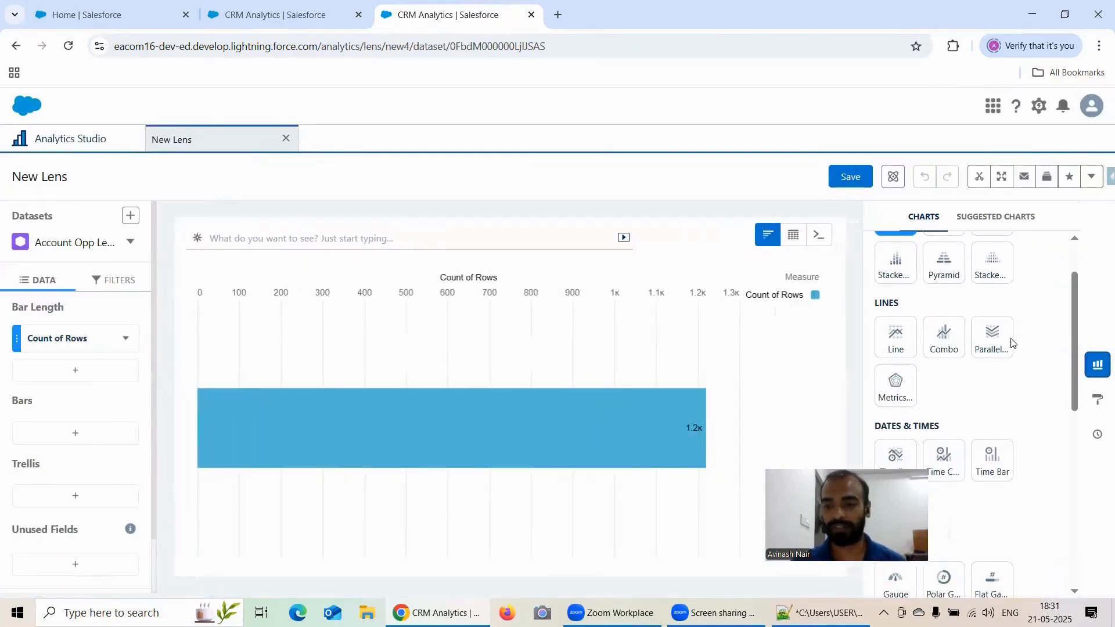
click(994, 271)
scroll(425, 551, down, 1)
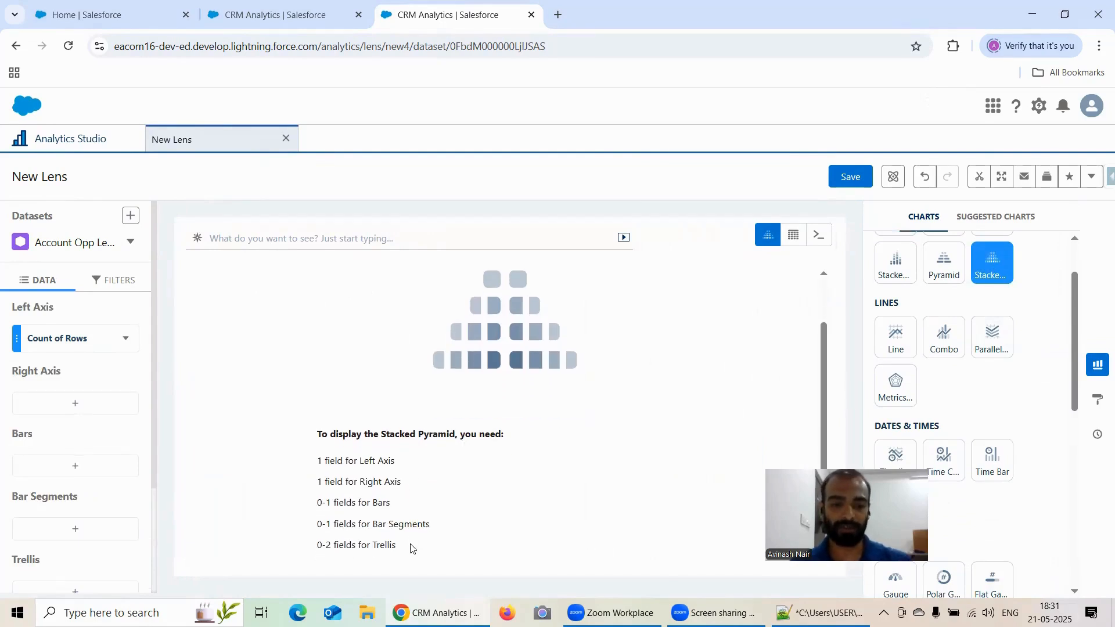
Copy the Stacked Pyramid field requirements and paste them below the Pyramid notes in the Notepad++ training file.
drag(410, 549, 313, 438)
key(ctrl+c)
click(313, 438)
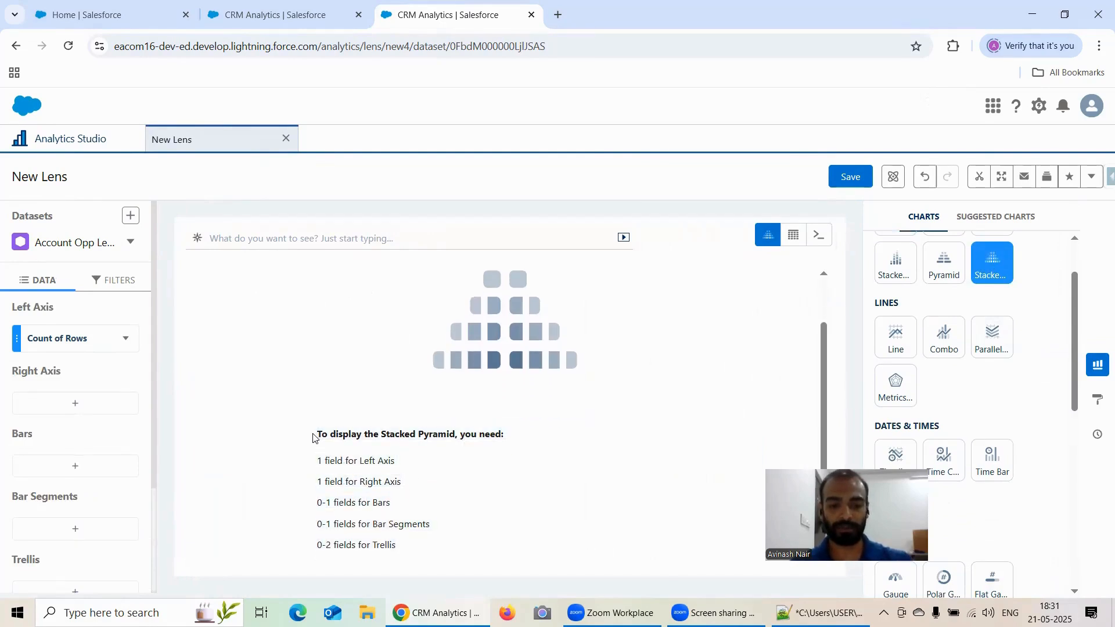
click(822, 613)
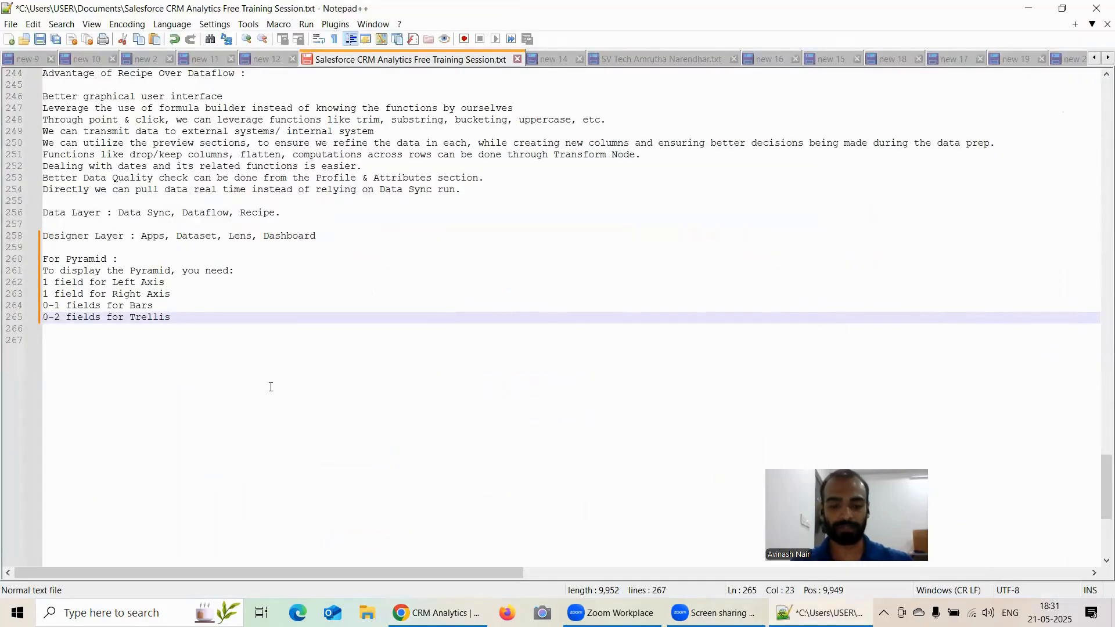
key(Return)
key(Return)
key(ctrl+v)
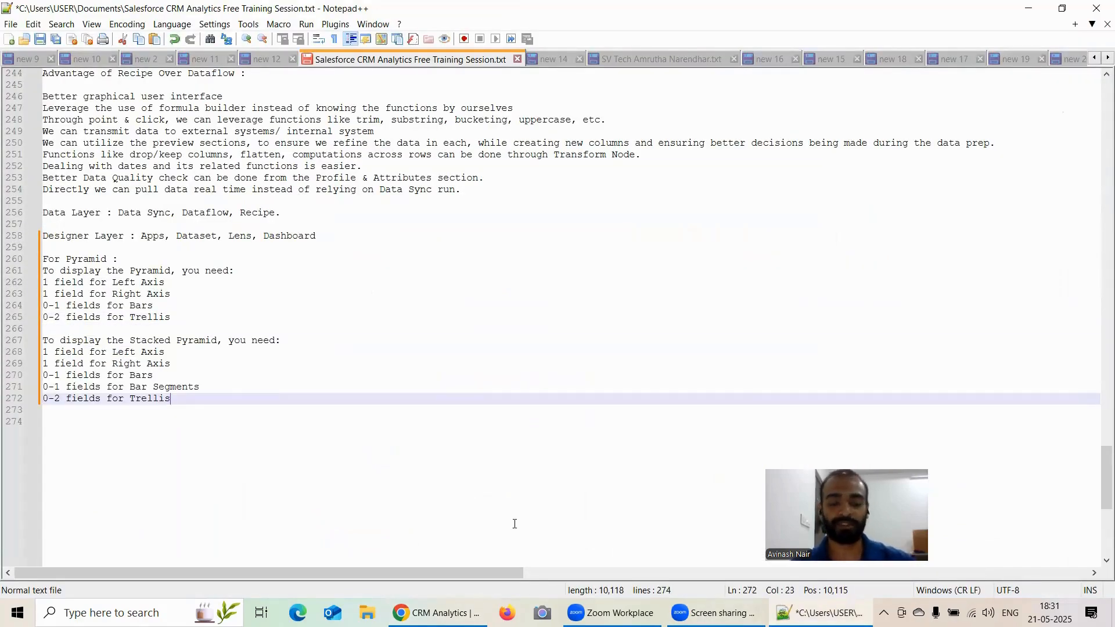
key(alt+Tab)
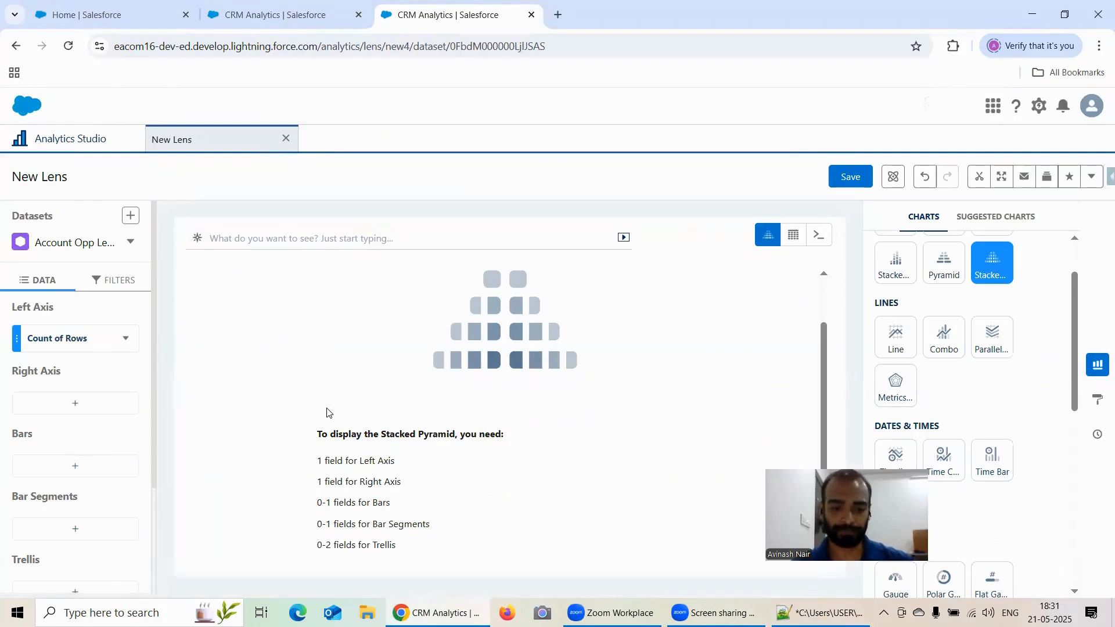
Set the left axis to Sum of Amount and the right axis to Average of Amount.
click(78, 404)
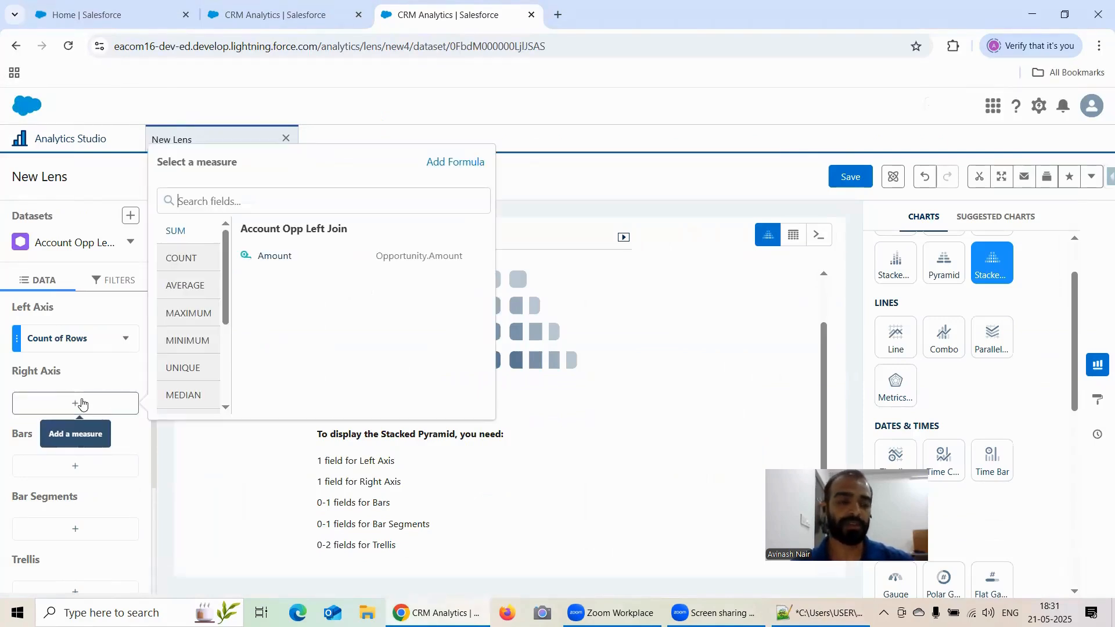
click(76, 338)
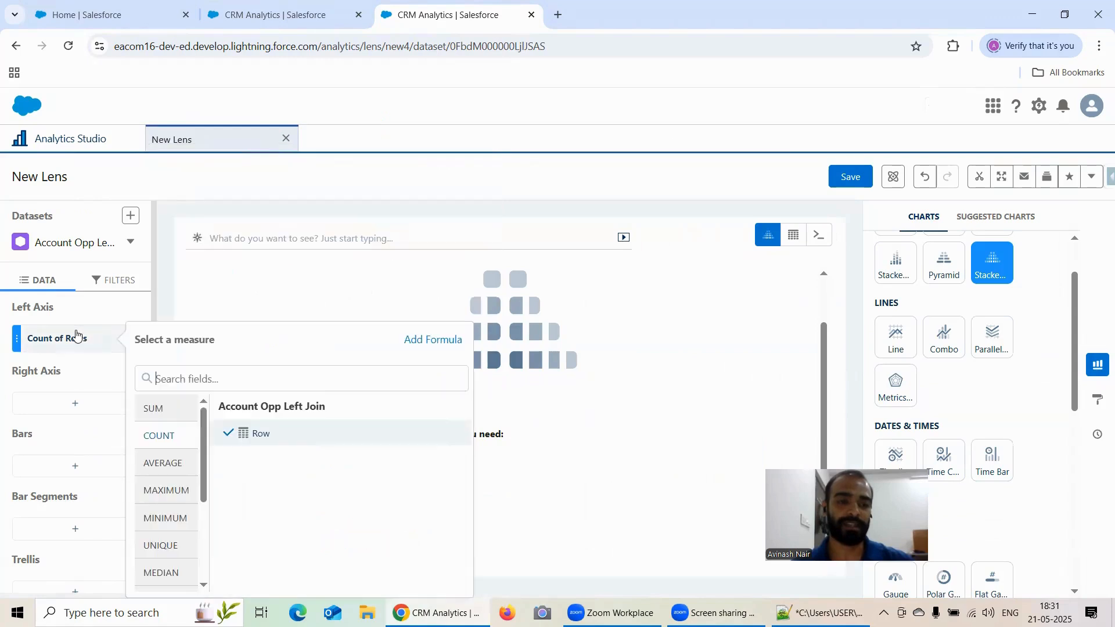
click(246, 433)
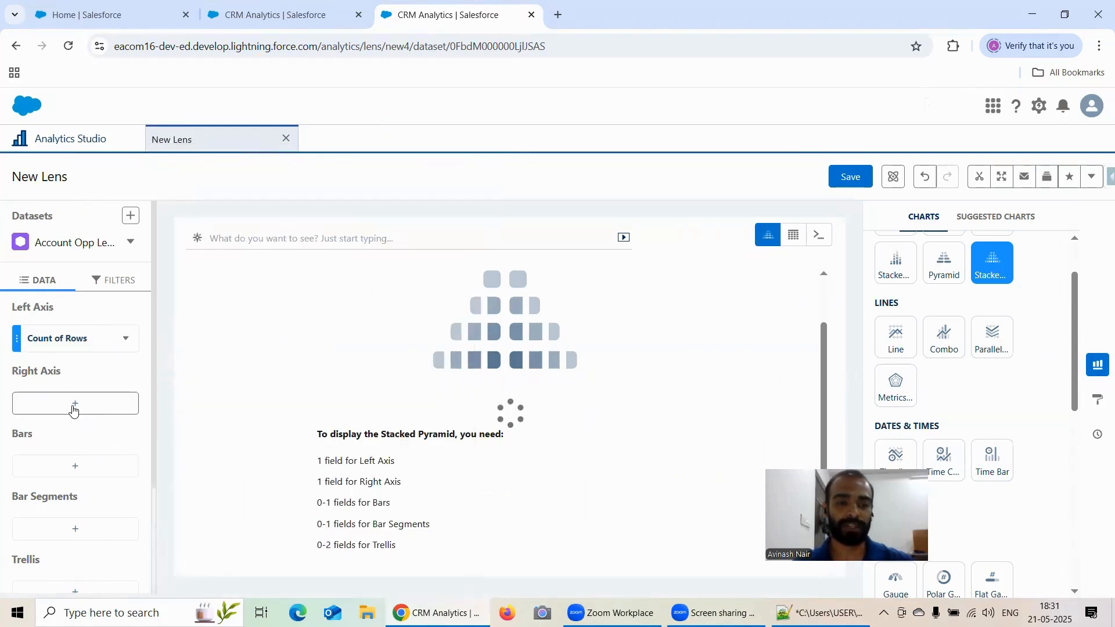
click(95, 413)
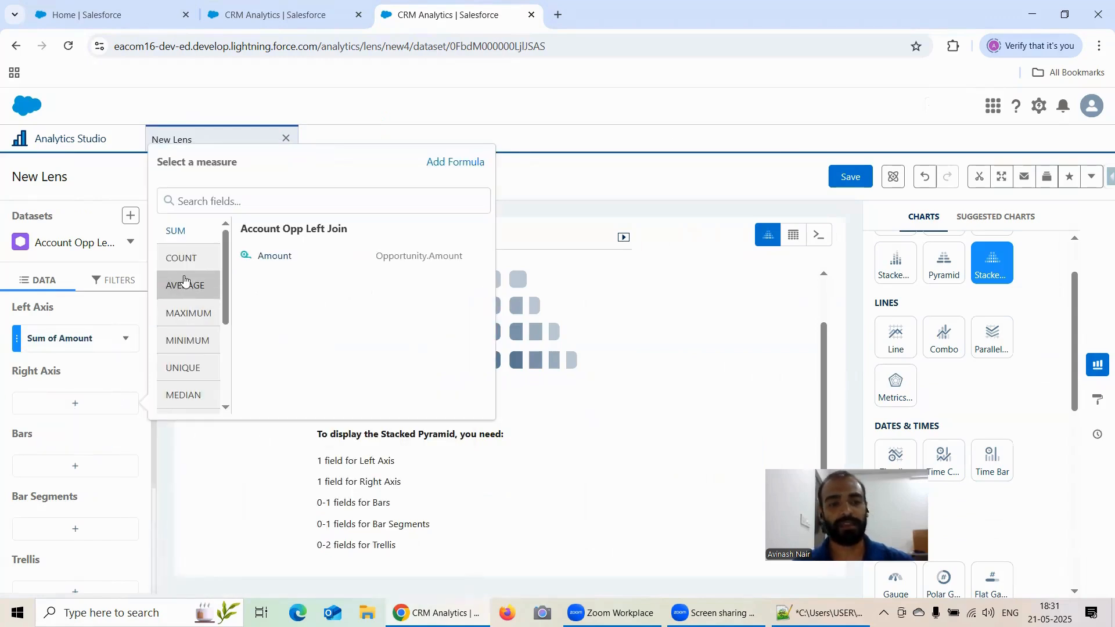
click(270, 261)
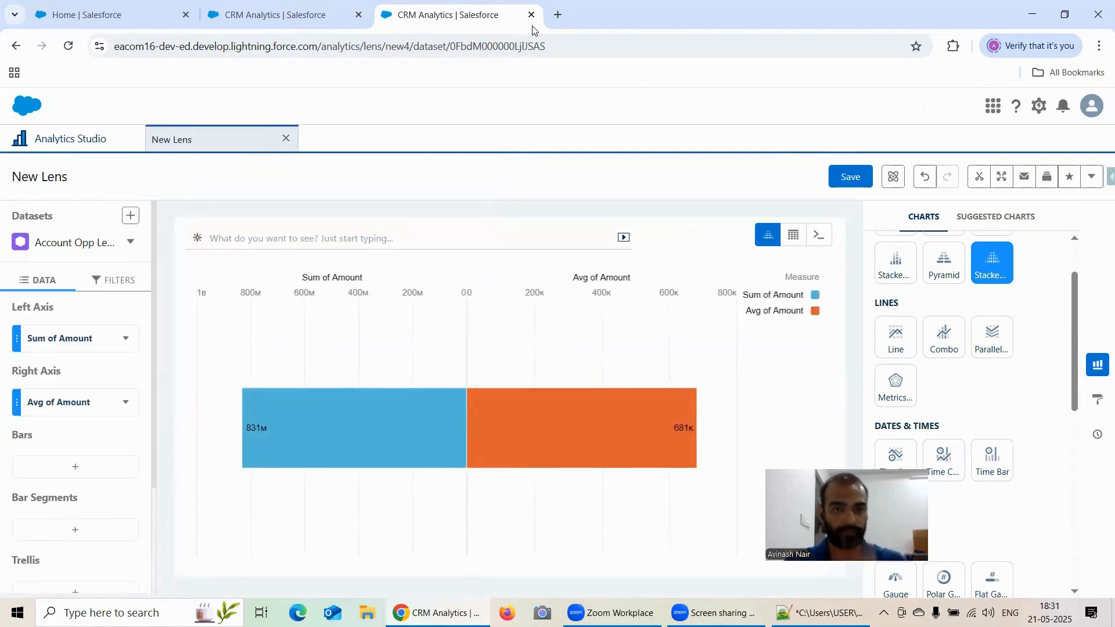
Add Industry as the bars grouping of the stacked pyramid.
scroll(69, 386, down, 2)
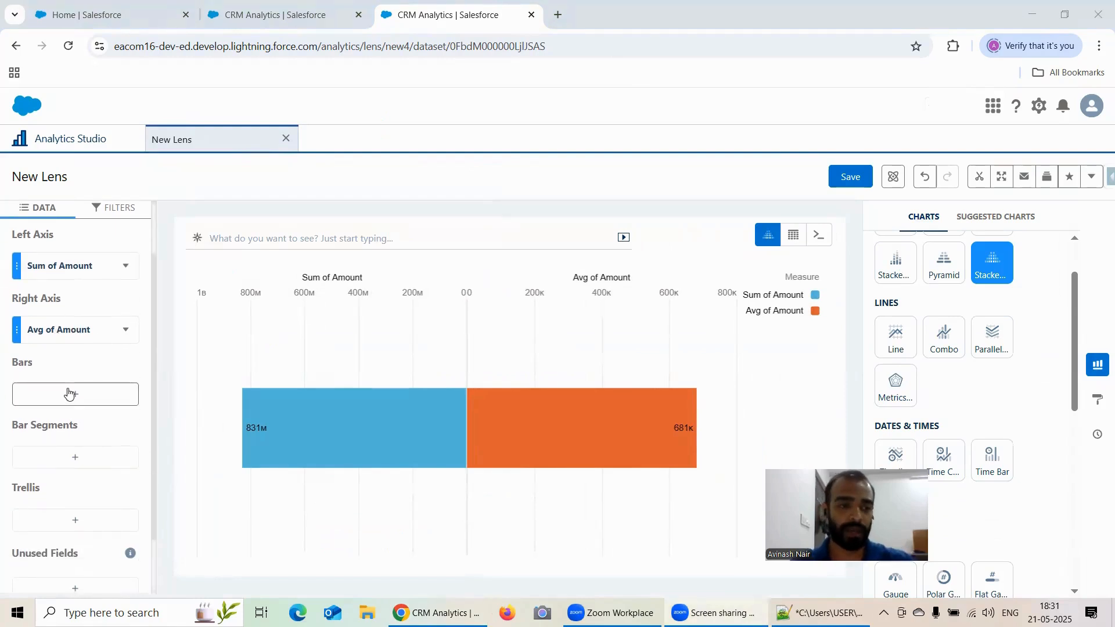
click(68, 392)
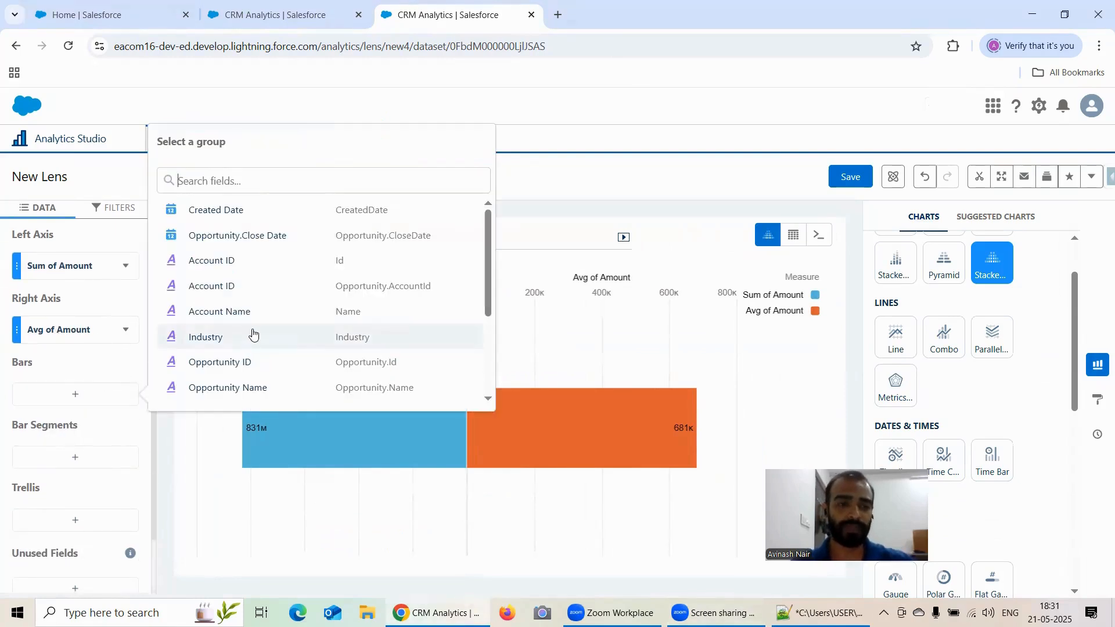
scroll(220, 291, down, 2)
click(213, 266)
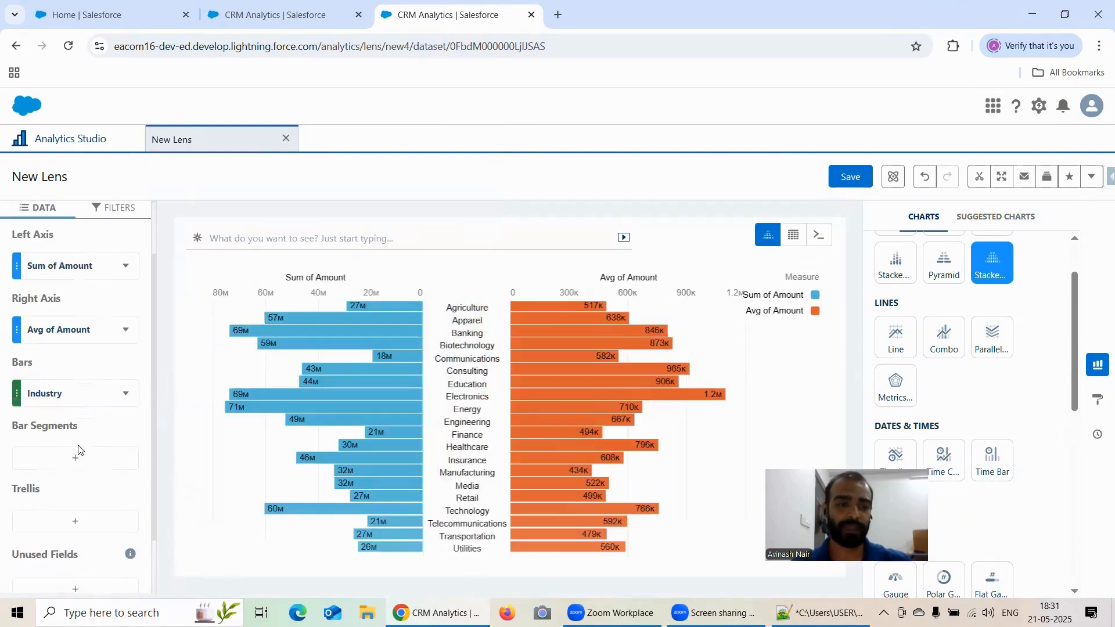
Add Stage as the bar segments and hover a segment to inspect its tooltip.
click(73, 459)
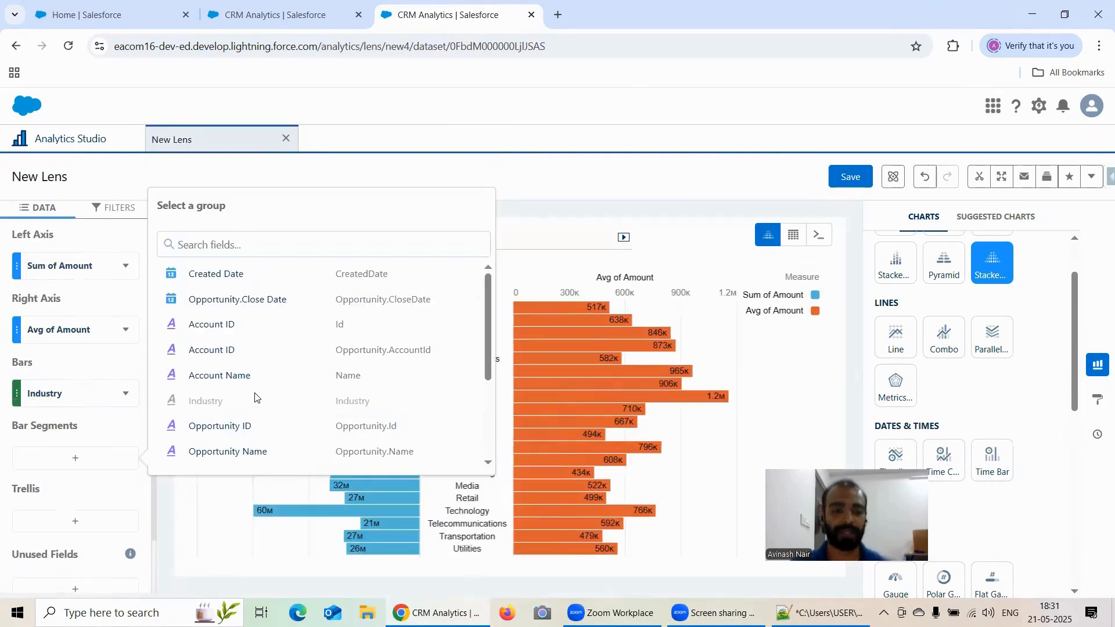
scroll(231, 399, down, 3)
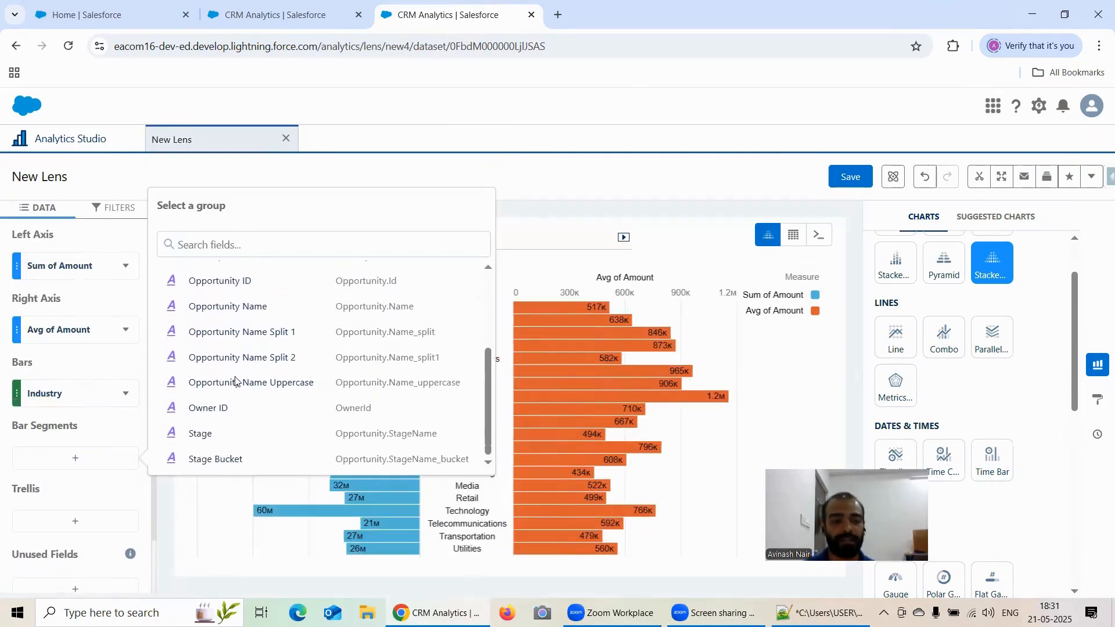
click(235, 437)
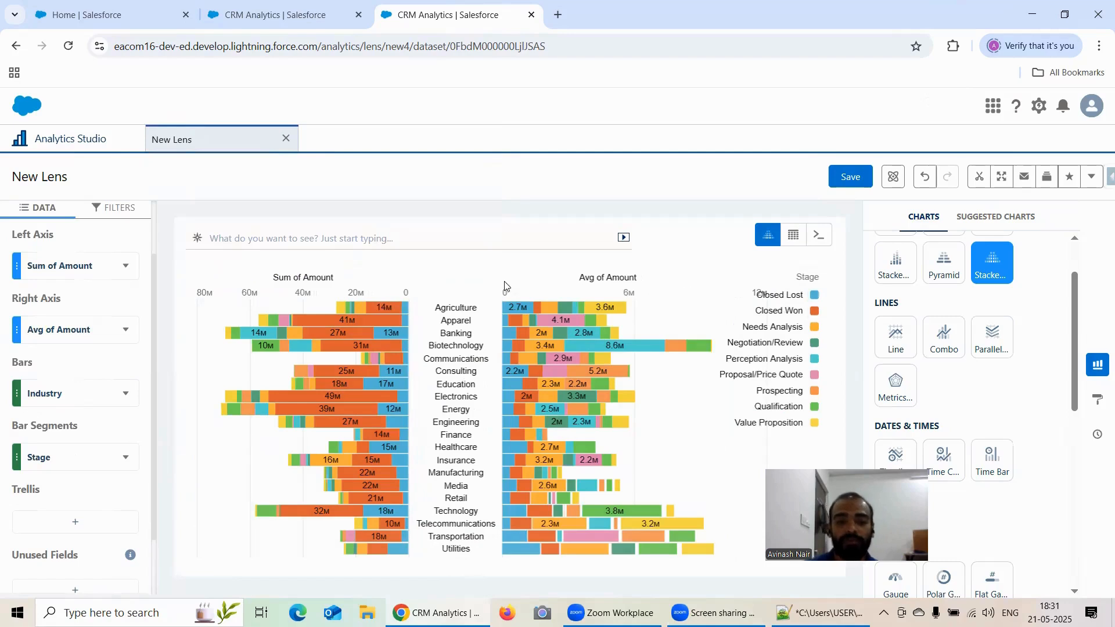
mouse_move(540, 327)
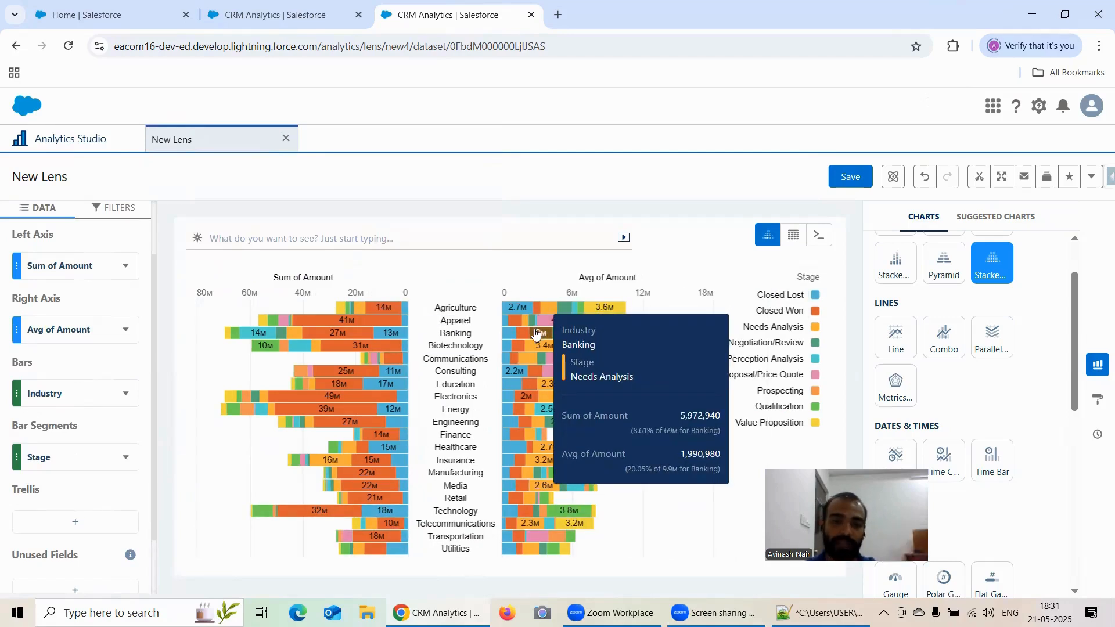
Return to the saved pyramid lens tab and add Stage as its trellis field.
click(314, 14)
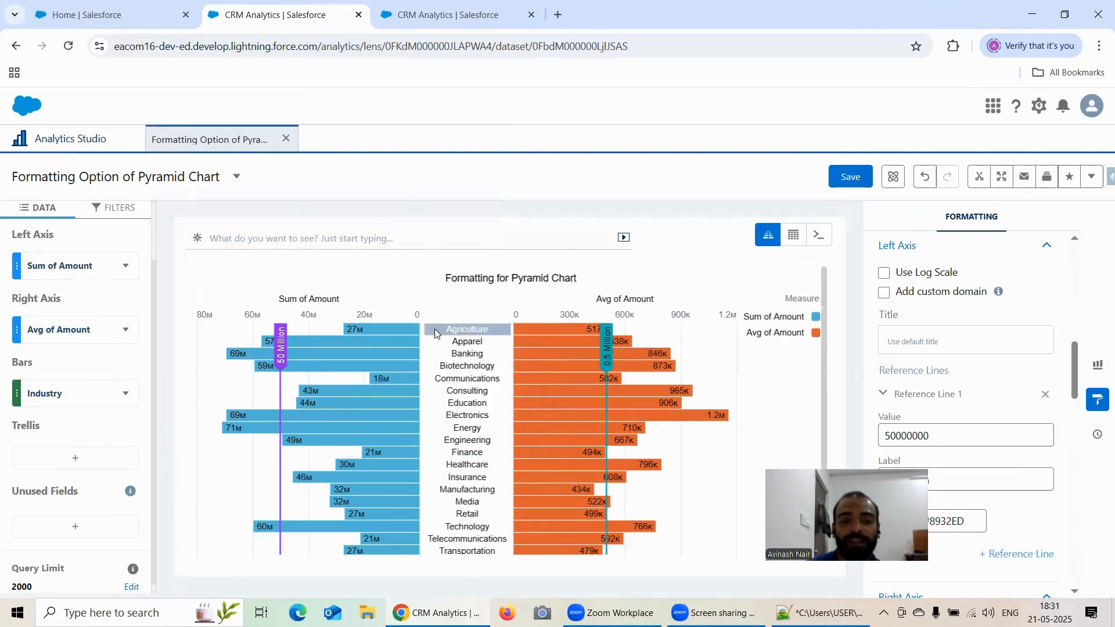
mouse_move(382, 336)
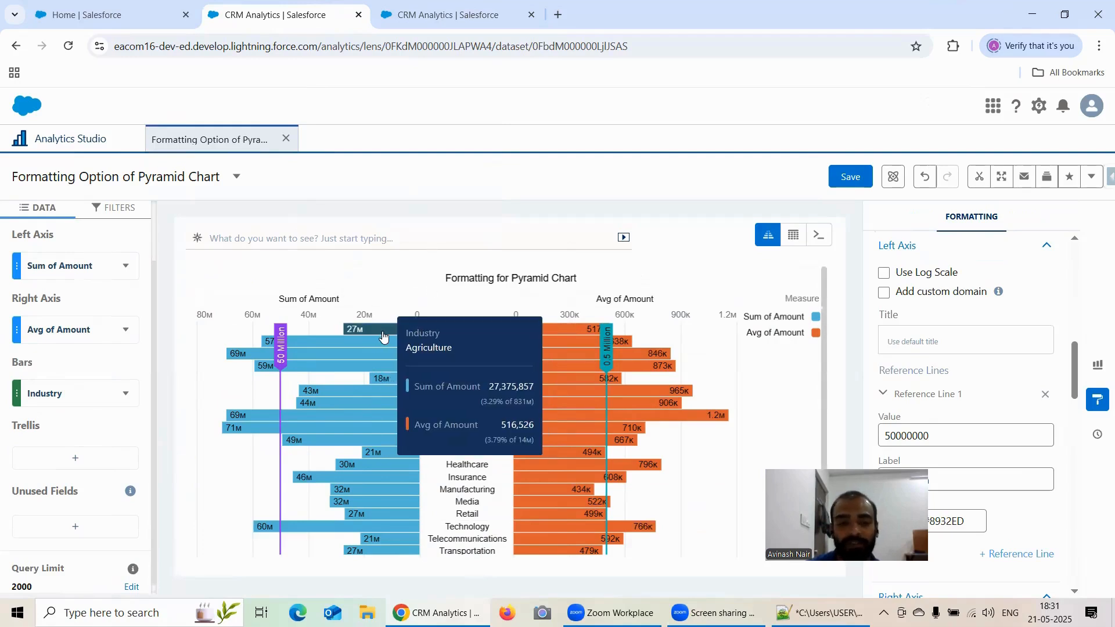
click(78, 458)
scroll(219, 377, down, 2)
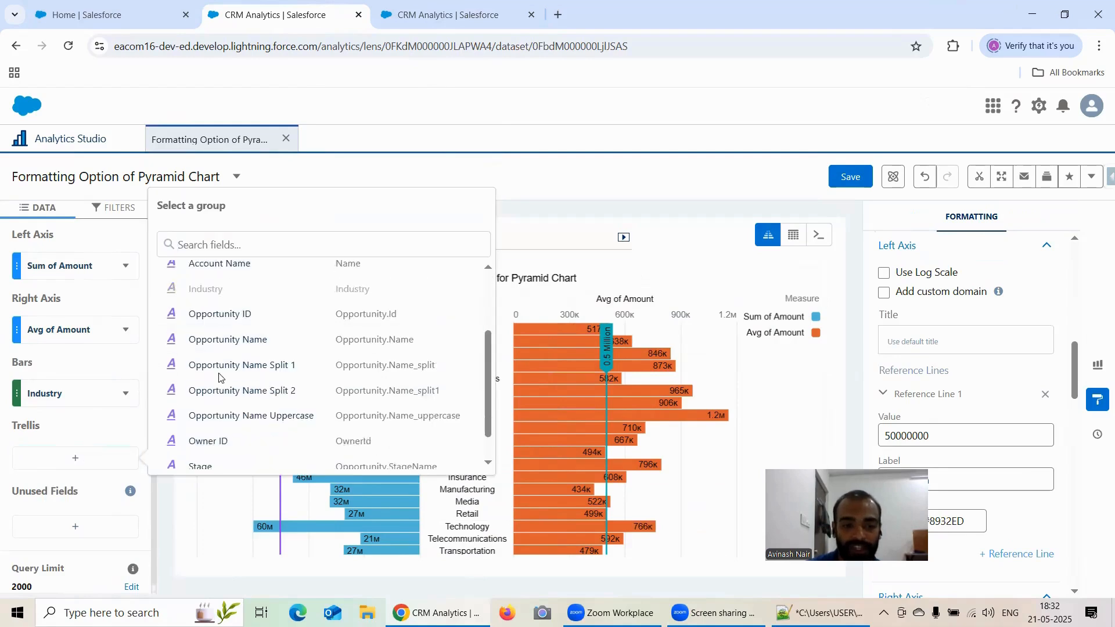
scroll(219, 377, down, 1)
click(212, 435)
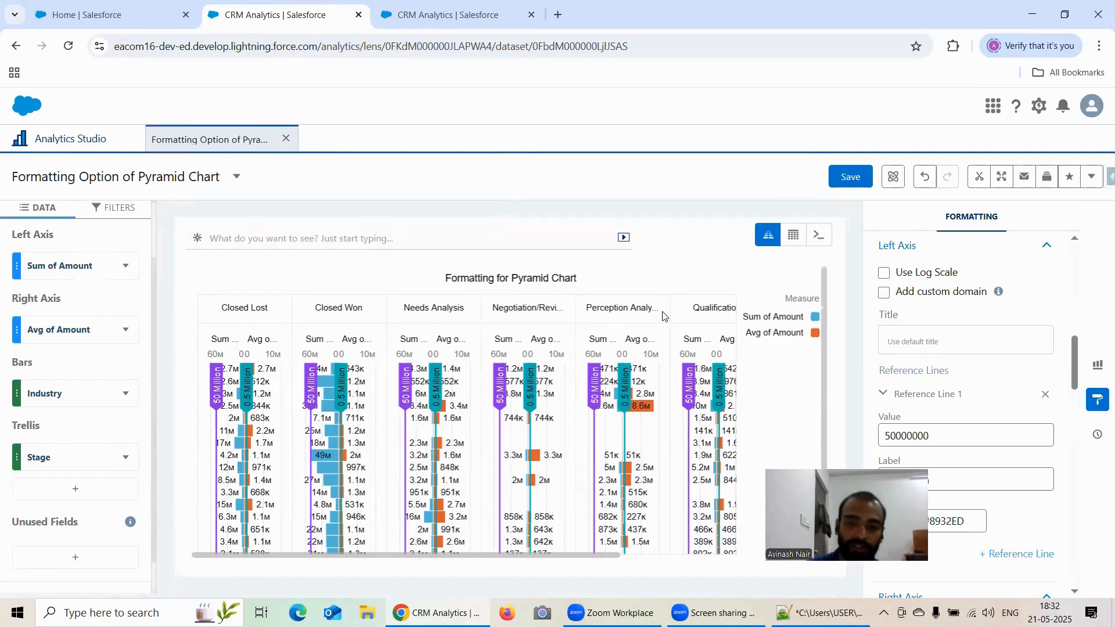
Remove Stage from the pyramid lens's trellis and return to the stacked pyramid lens.
click(125, 457)
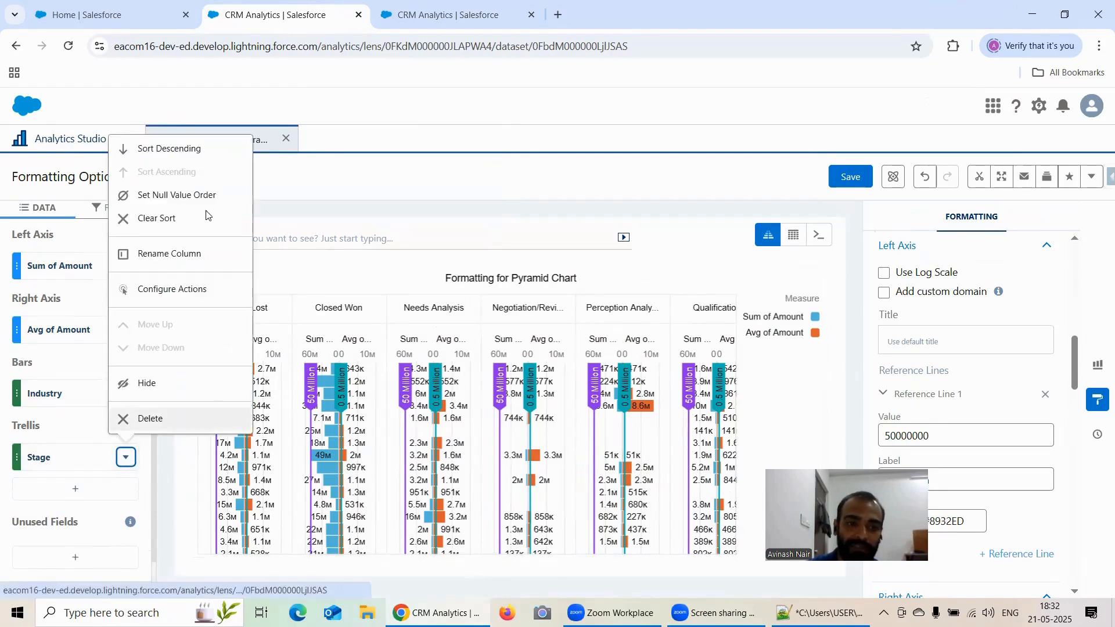
click(152, 421)
click(427, 15)
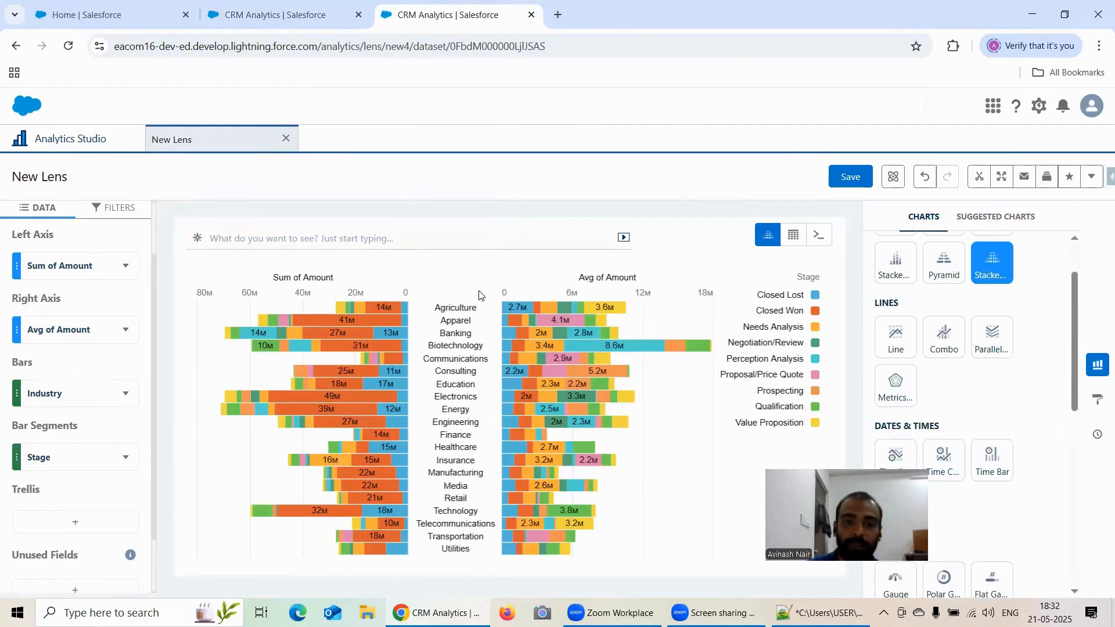
Open the stacked pyramid lens's formatting properties and compare them with the pyramid lens's formatting.
mouse_move(406, 313)
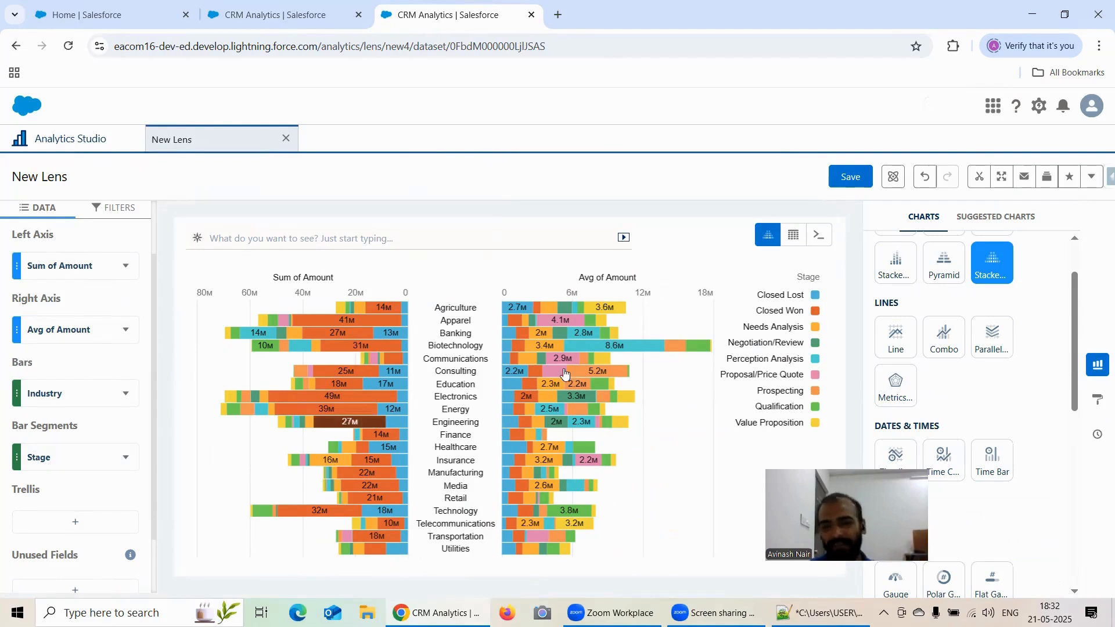
double_click(987, 264)
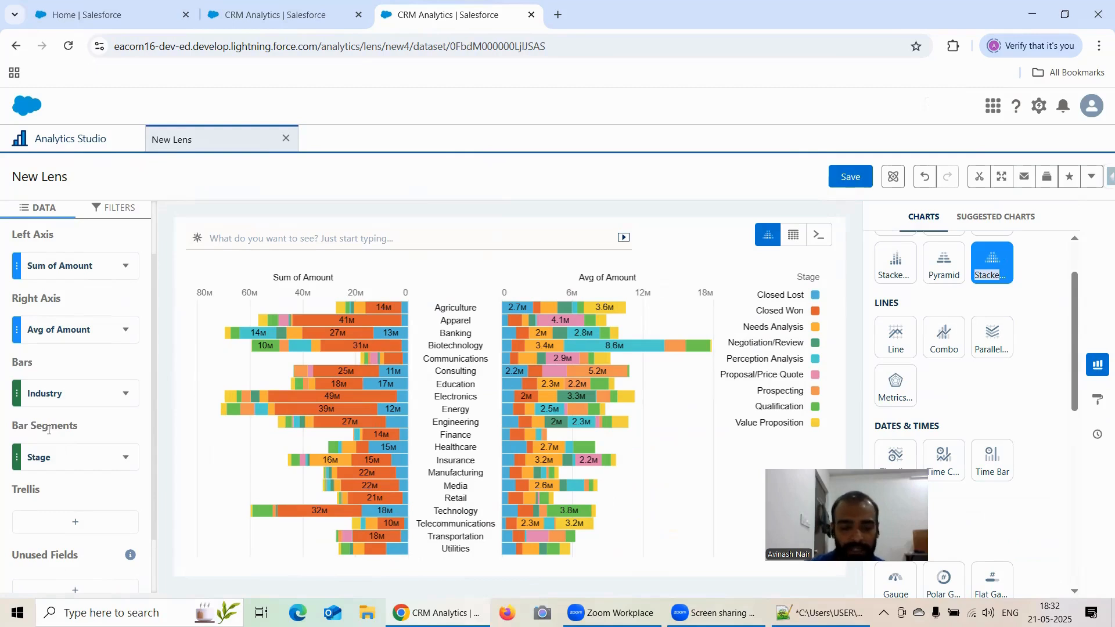
scroll(64, 377, up, 2)
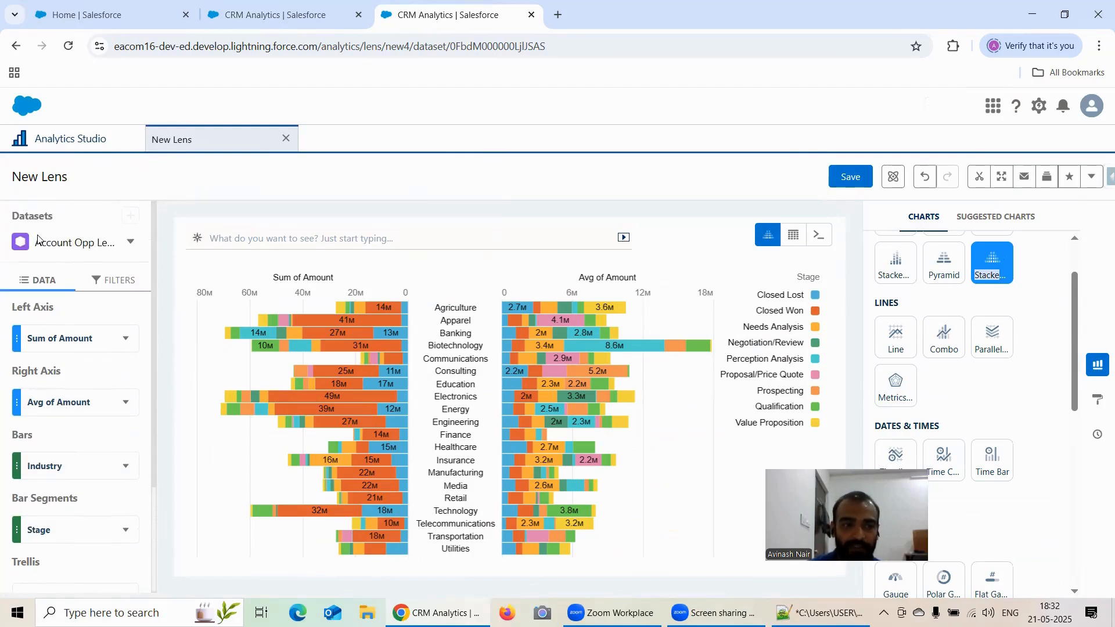
scroll(54, 334, down, 2)
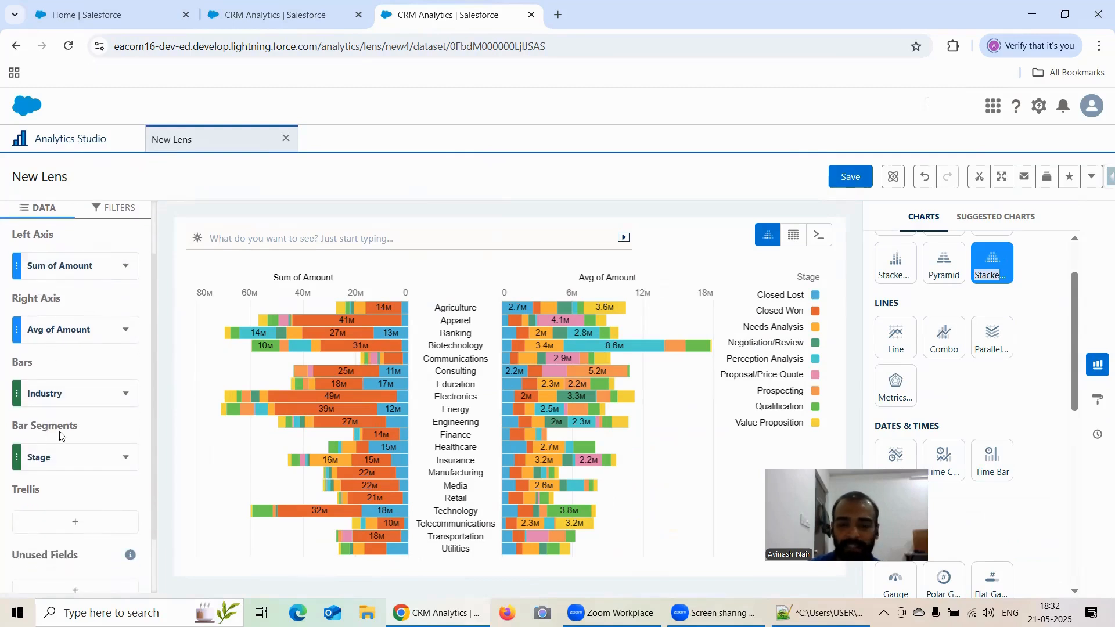
click(1098, 365)
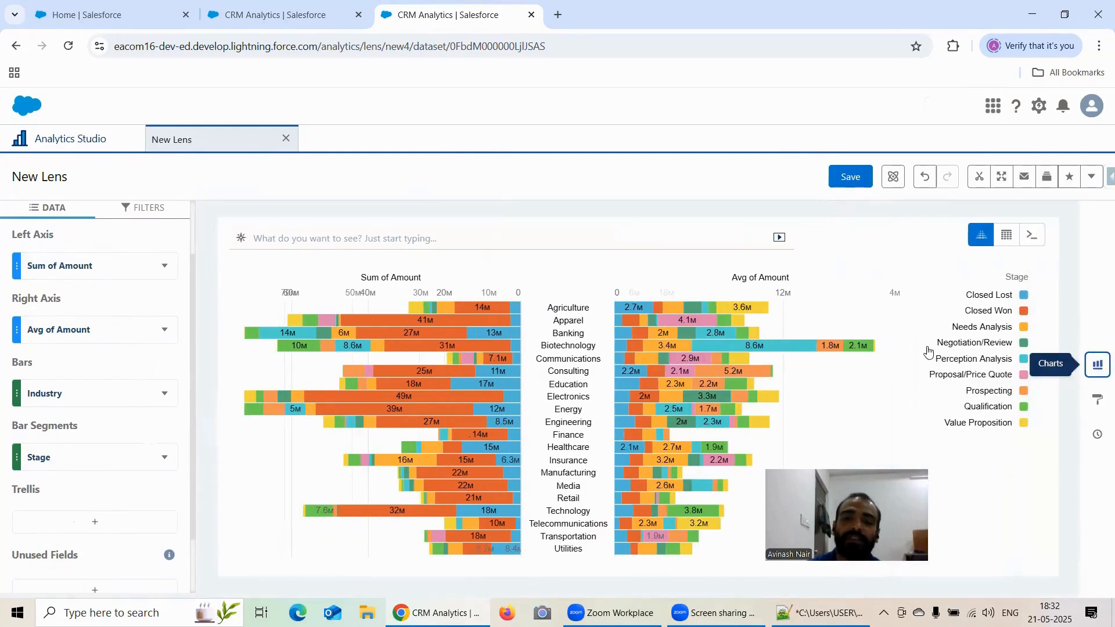
click(1098, 402)
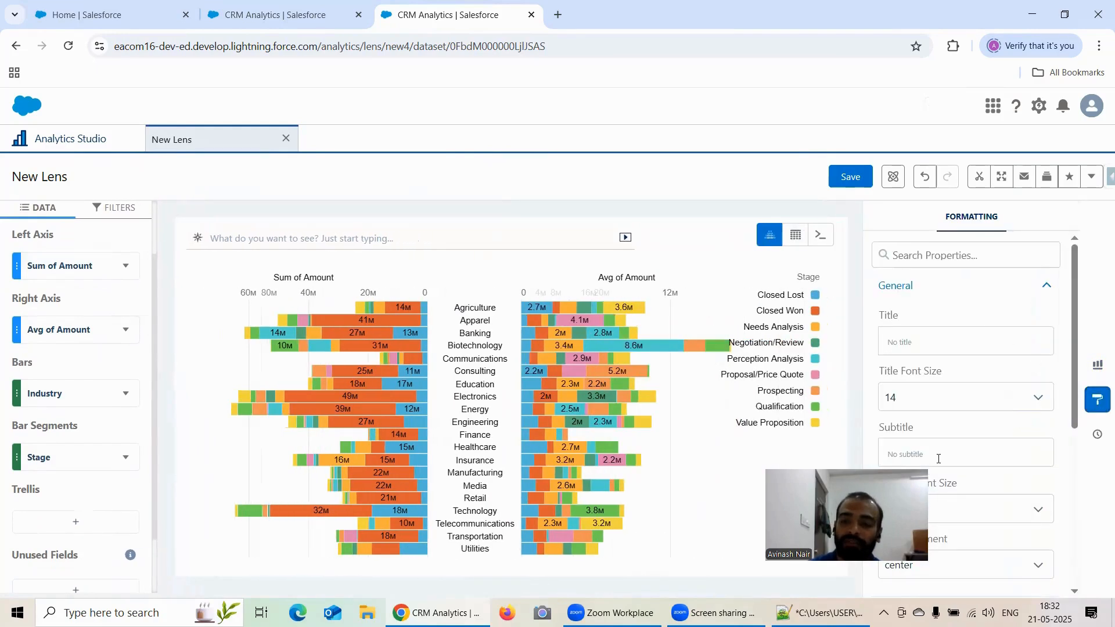
click(914, 334)
click(268, 16)
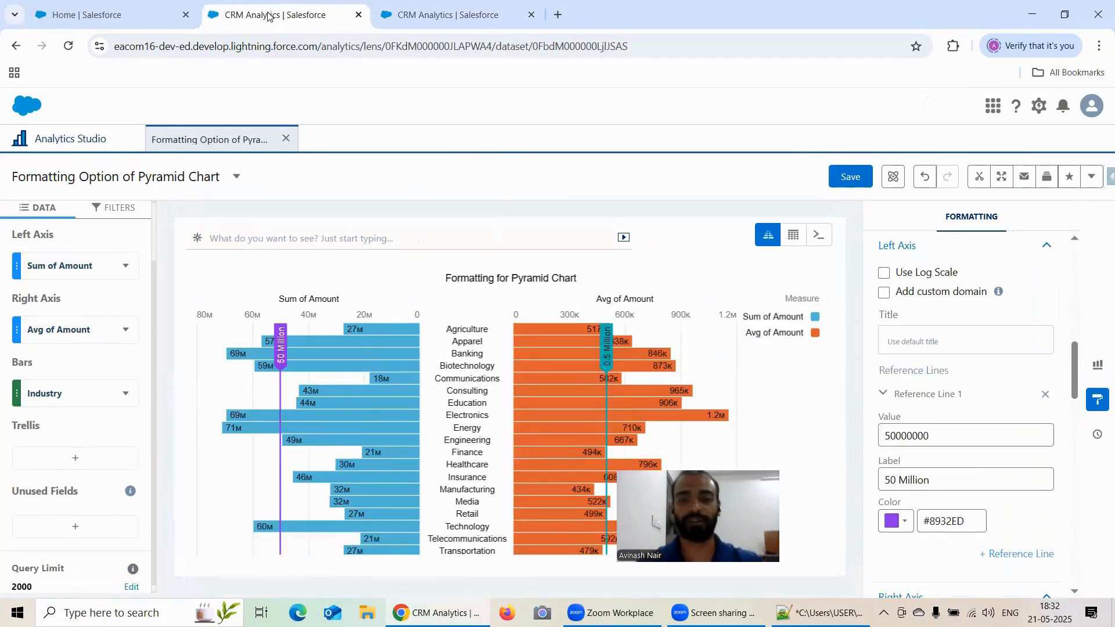
click(405, 22)
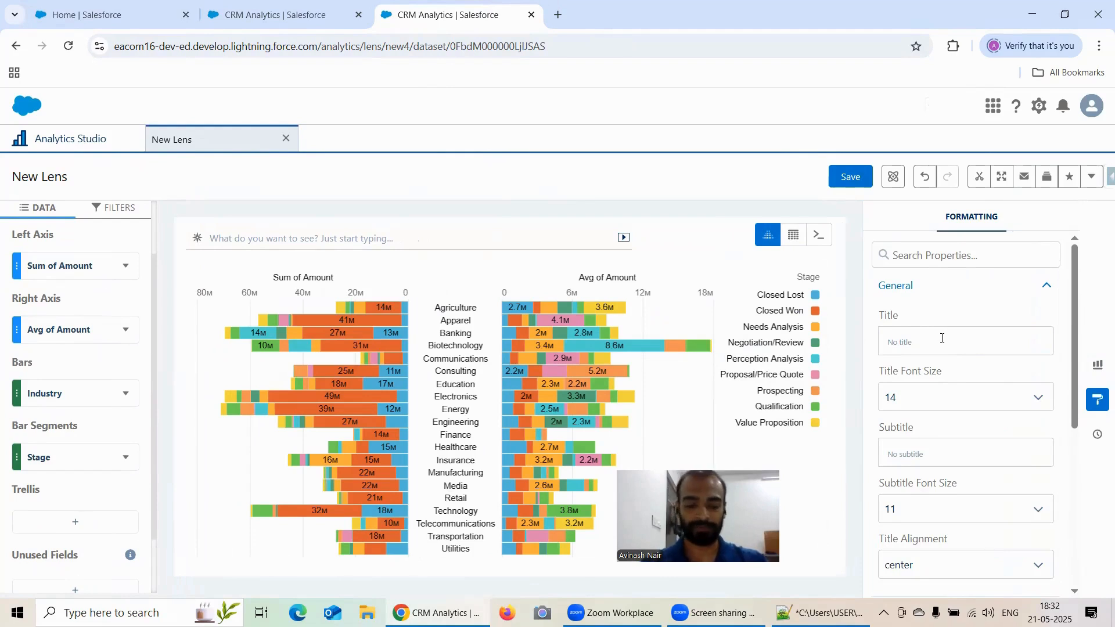
Set the stacked pyramid chart's title to Formatting For Stacked Pyramid Chart.
text(Formattin)
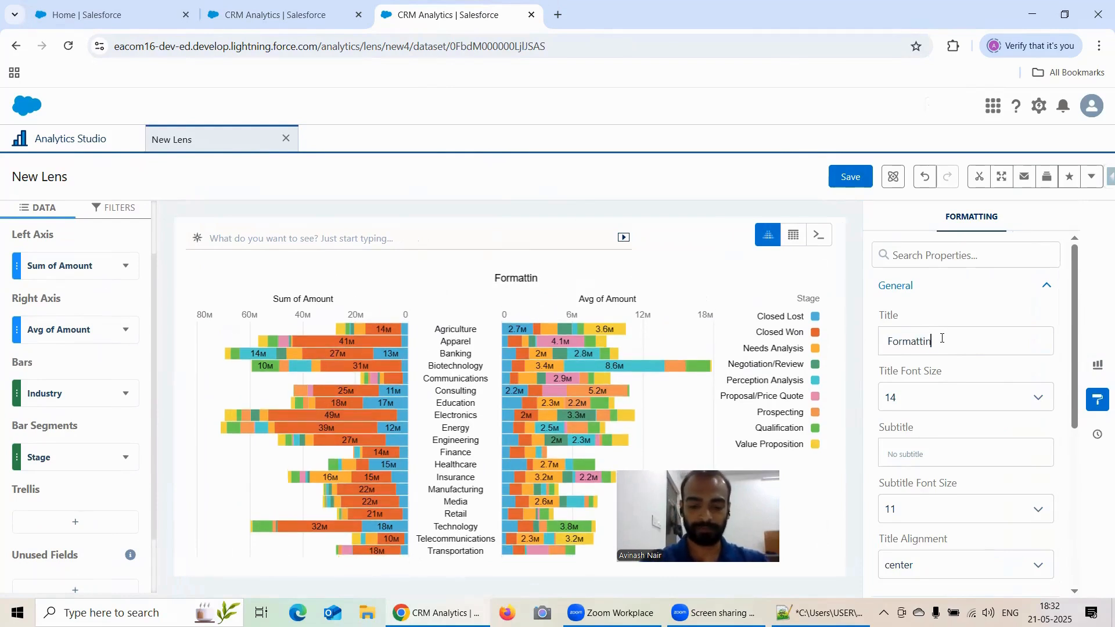
text(g For STa)
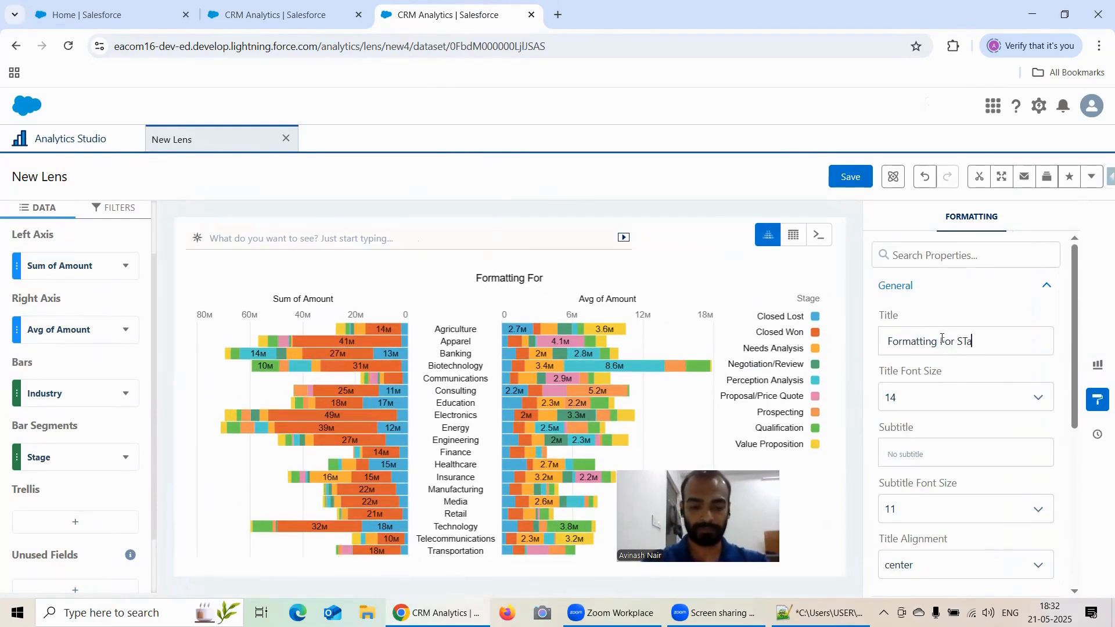
text(cked Pyr)
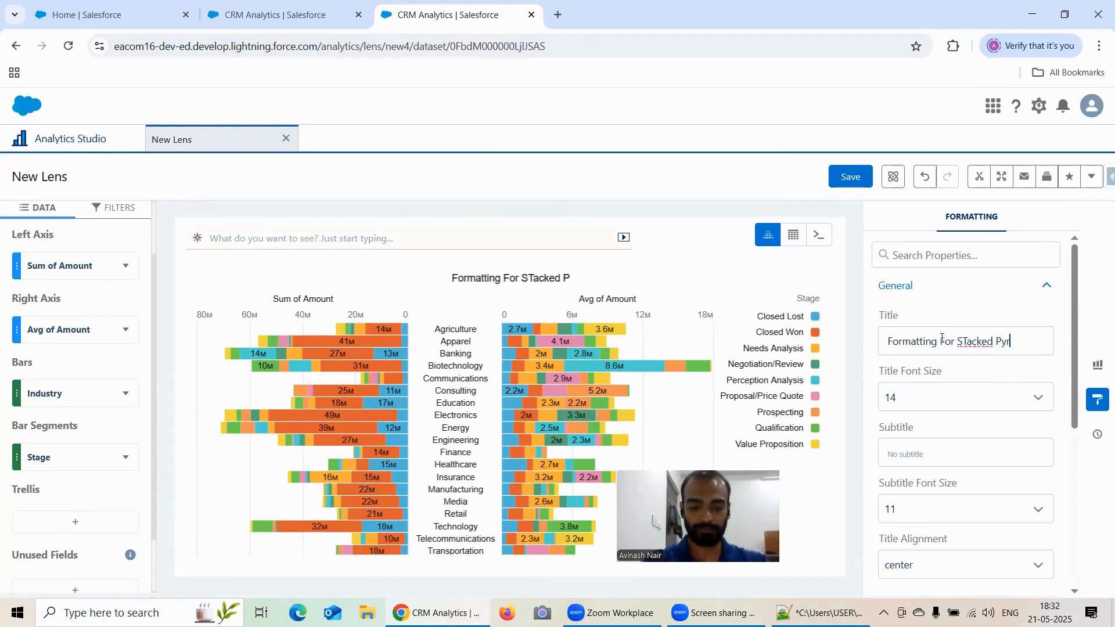
text(amid Chart)
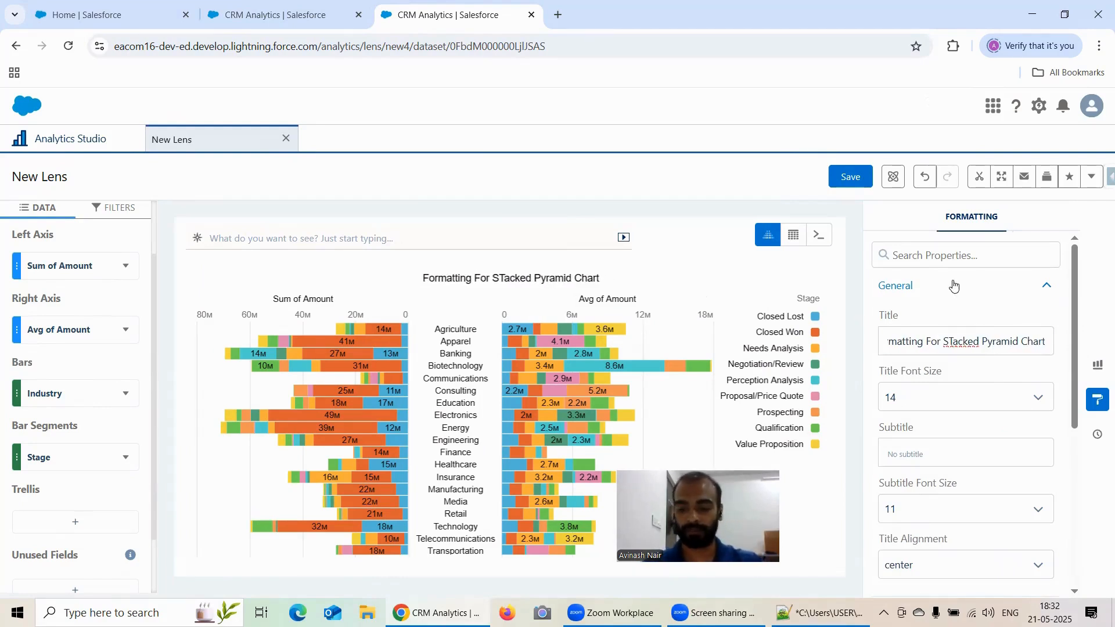
key(BackSpace)
text(t)
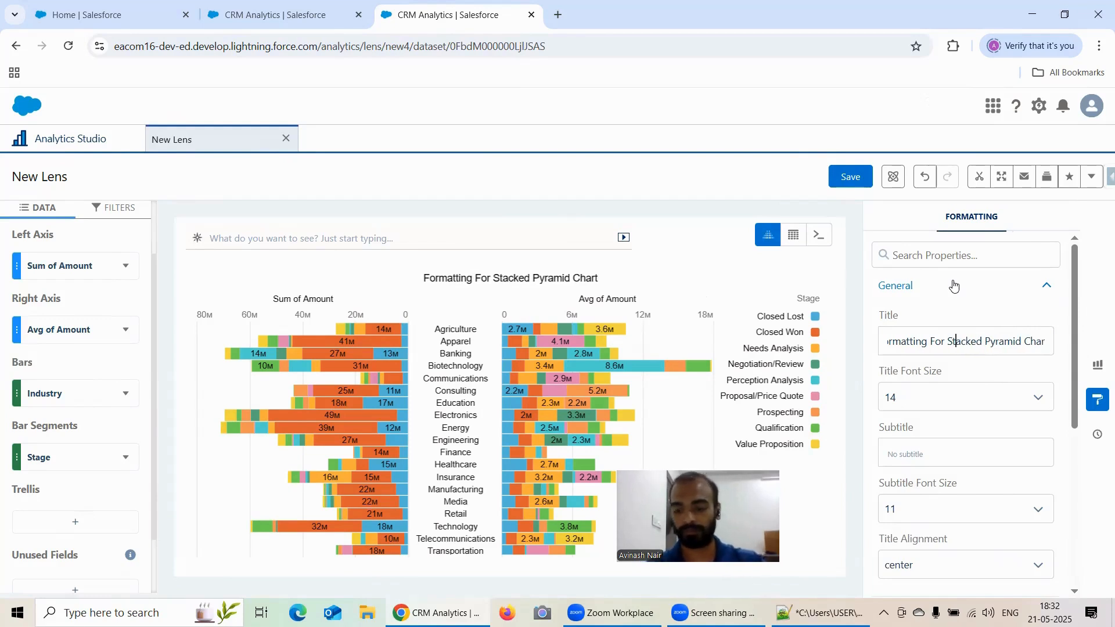
key(End)
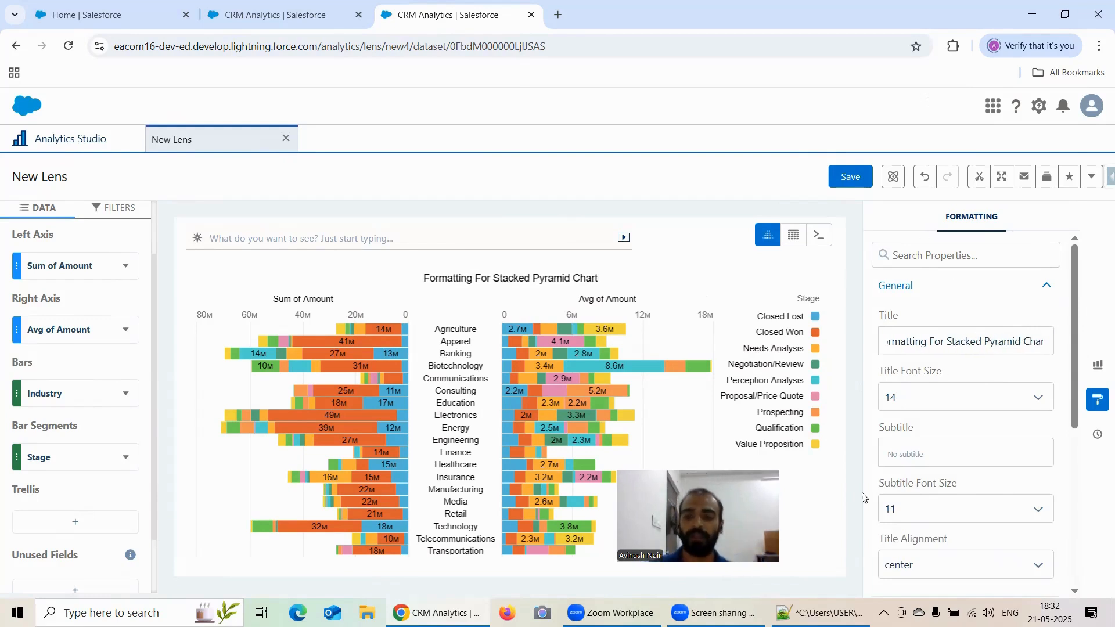
Expand the Stacked Pyramid Chart formatting section and review the Show Value As options and Normalize values info.
scroll(956, 377, down, 4)
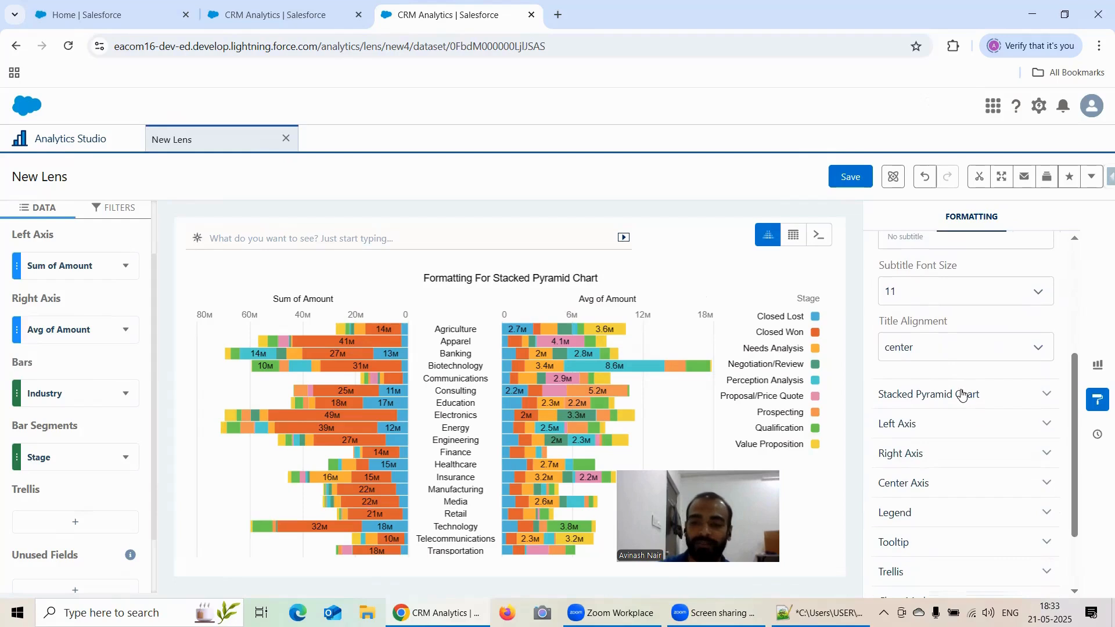
click(962, 395)
scroll(969, 368, down, 1)
click(964, 381)
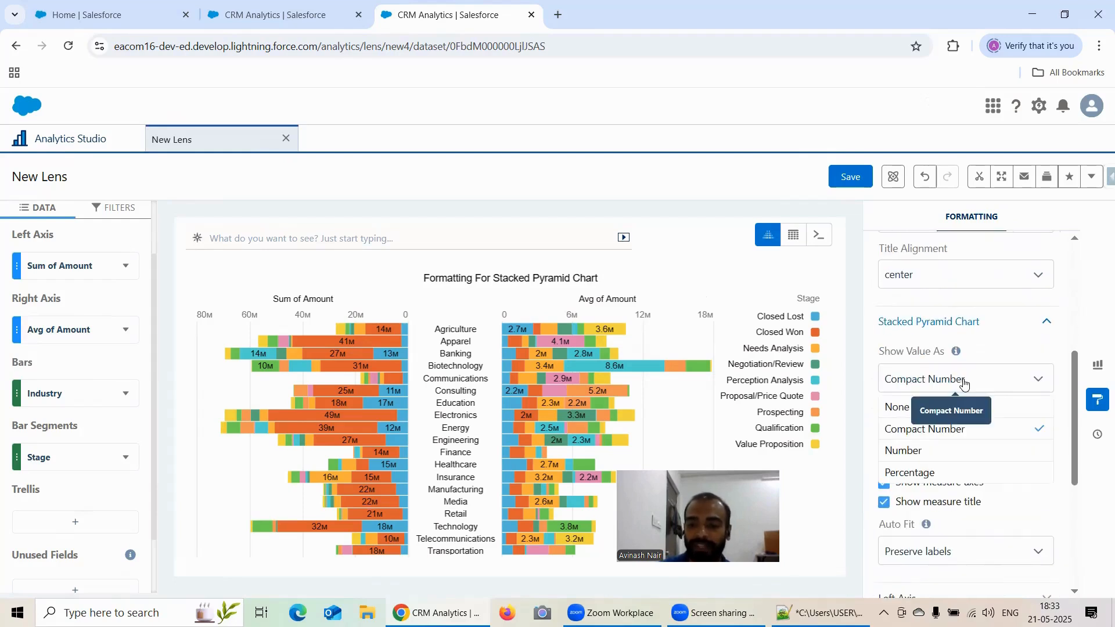
click(964, 381)
scroll(961, 377, down, 1)
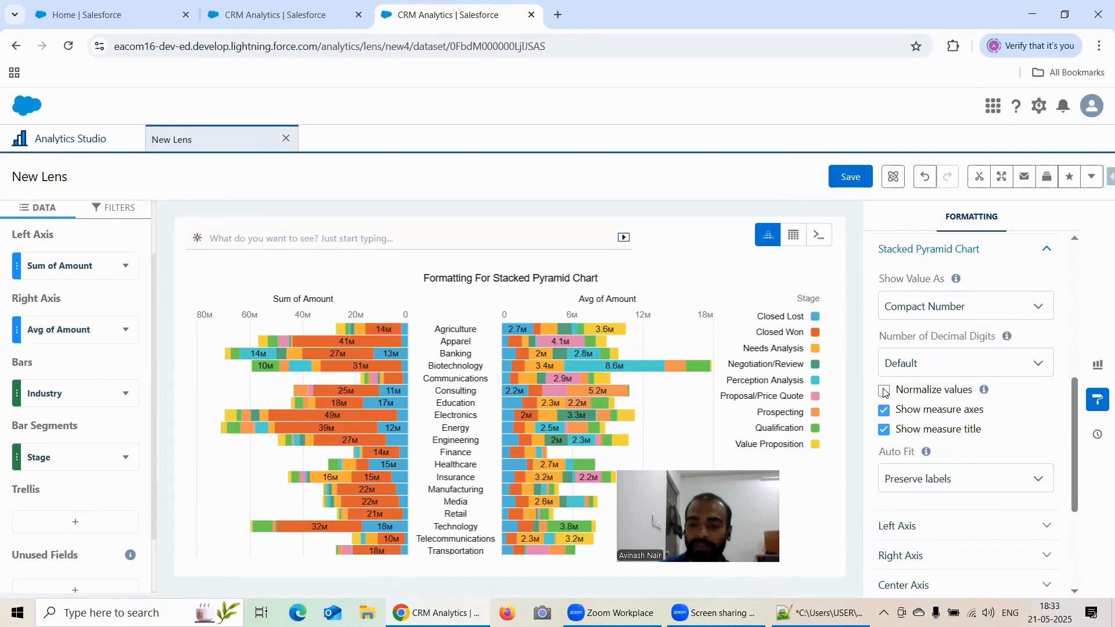
mouse_move(988, 391)
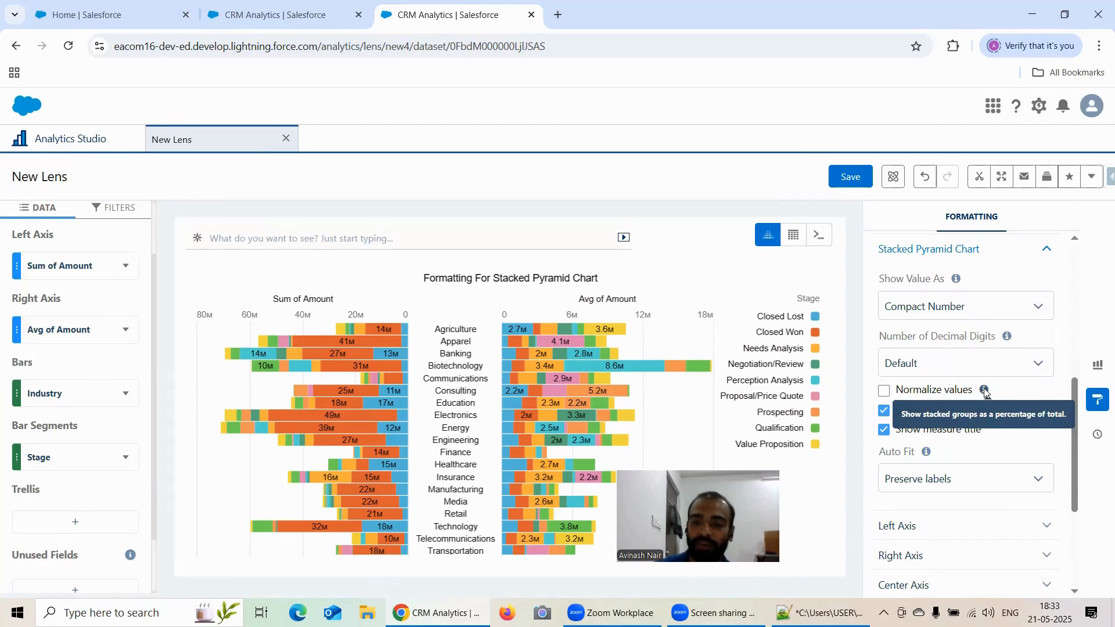
Enable Normalize values so stacked groups show as percentages of the total.
click(886, 391)
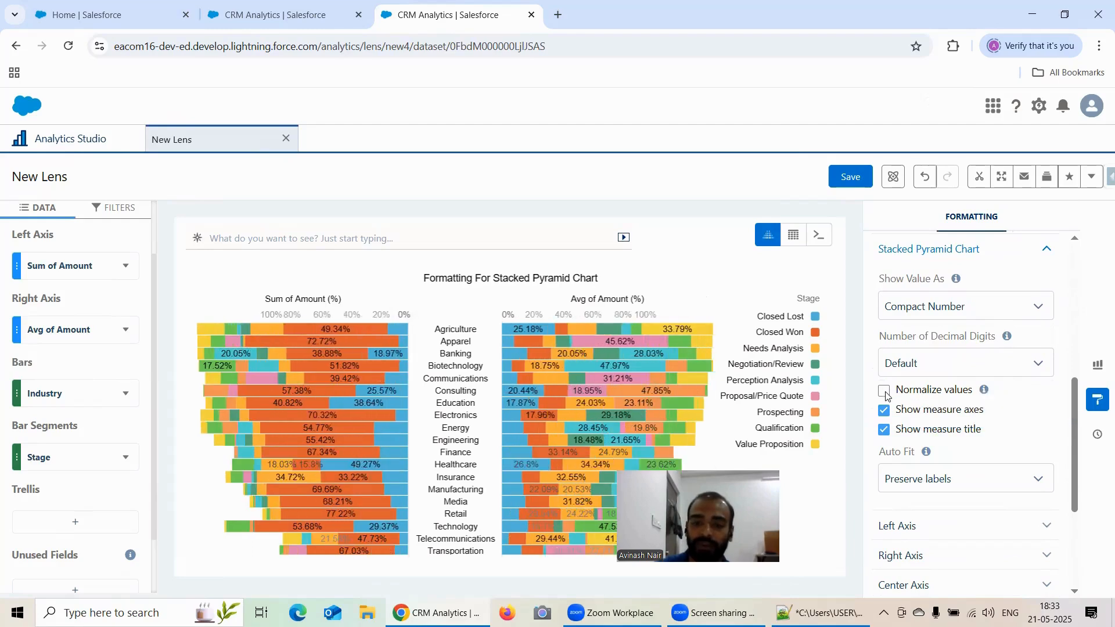
click(885, 391)
scroll(882, 325, down, 1)
click(885, 319)
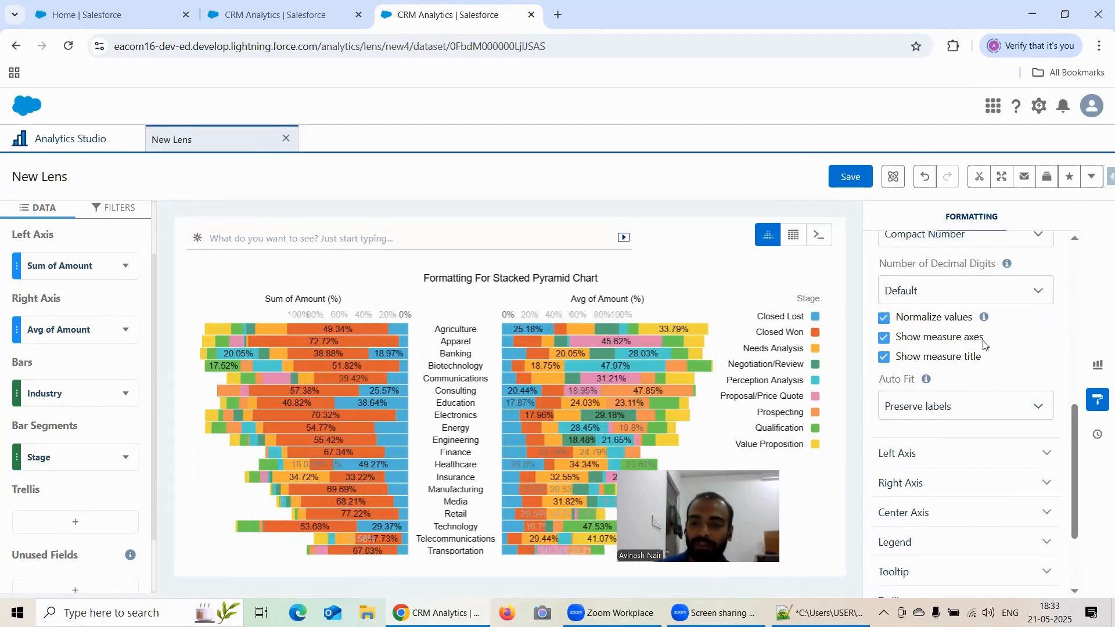
Review the Auto Fit options and expand the Left Axis and Right Axis formatting sections.
scroll(1043, 366, down, 1)
scroll(964, 340, down, 1)
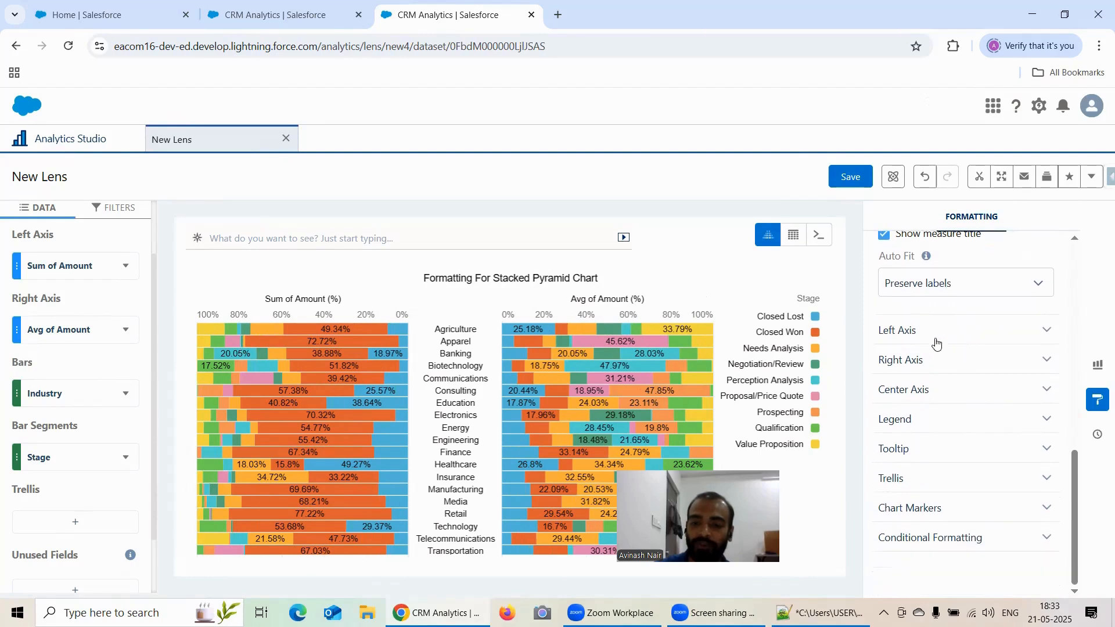
click(926, 293)
click(925, 291)
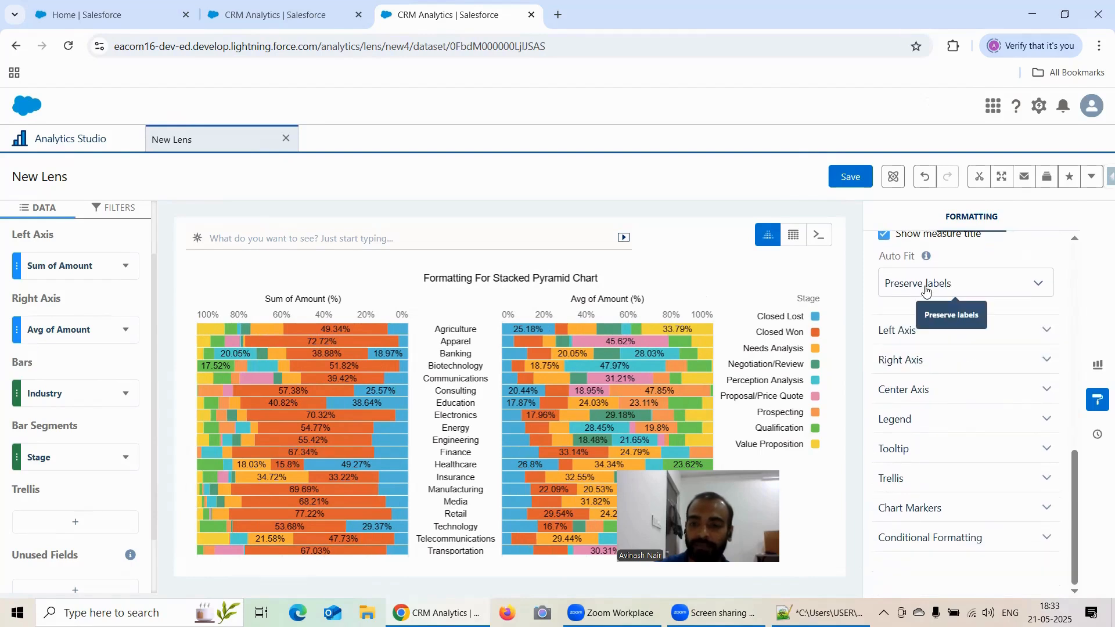
click(926, 290)
double_click(926, 291)
click(925, 331)
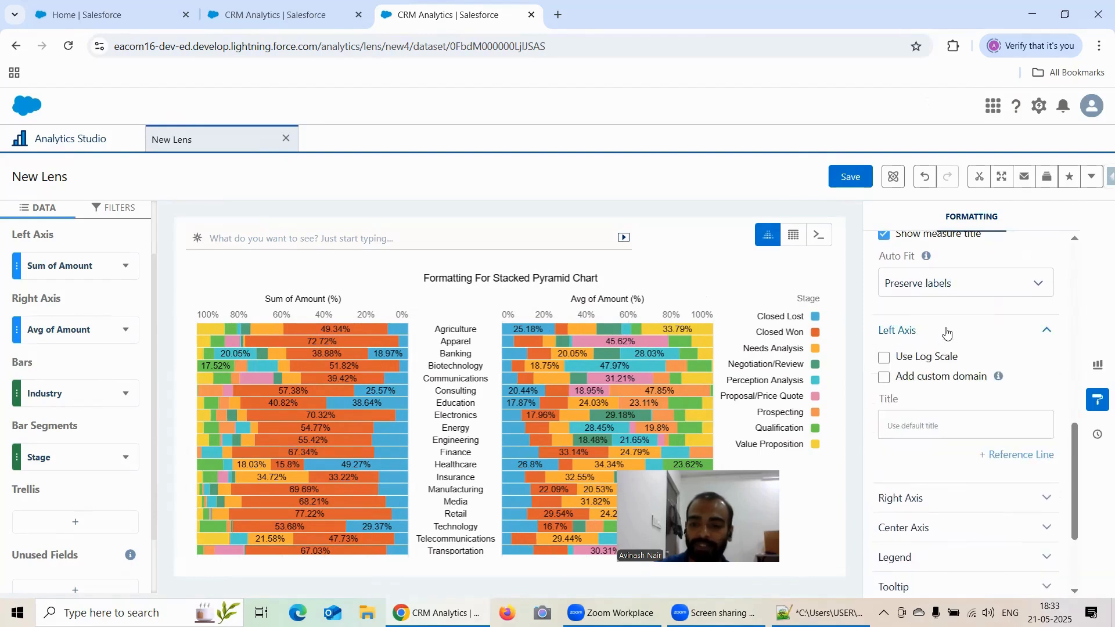
scroll(967, 328, down, 1)
scroll(958, 360, down, 1)
click(958, 364)
scroll(953, 377, down, 2)
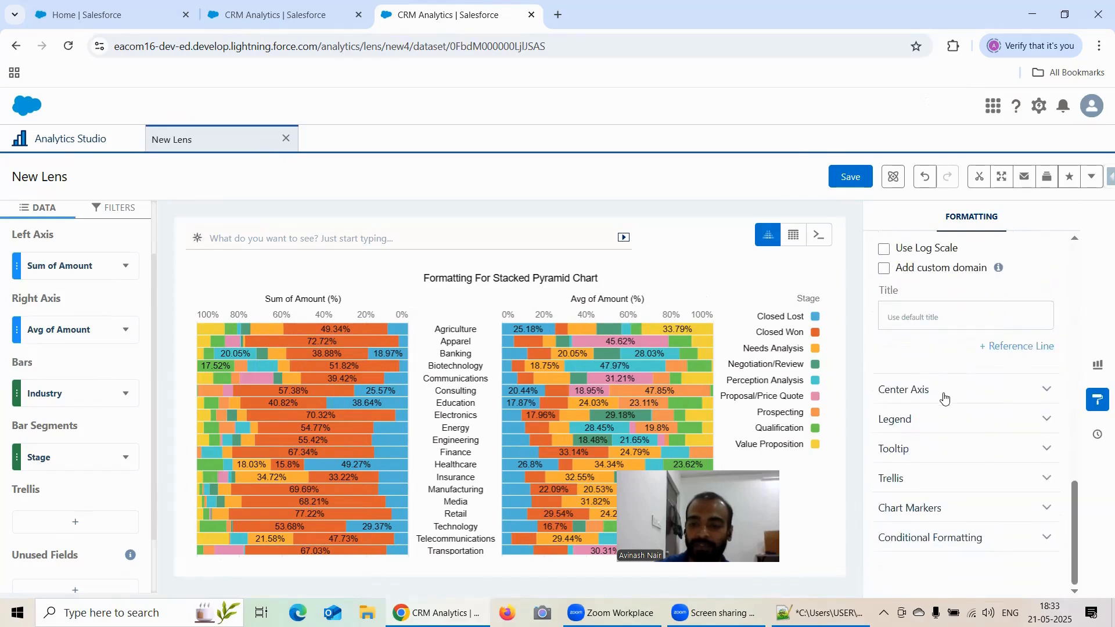
Expand the Center Axis section and turn on Show axis.
click(944, 398)
scroll(918, 389, down, 1)
click(885, 345)
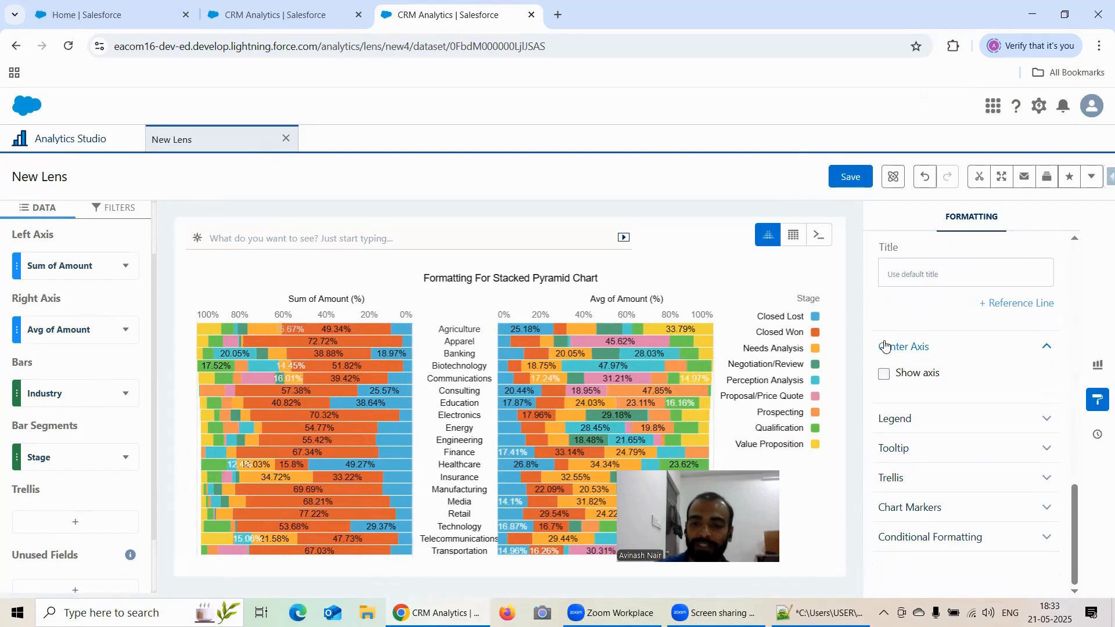
click(889, 372)
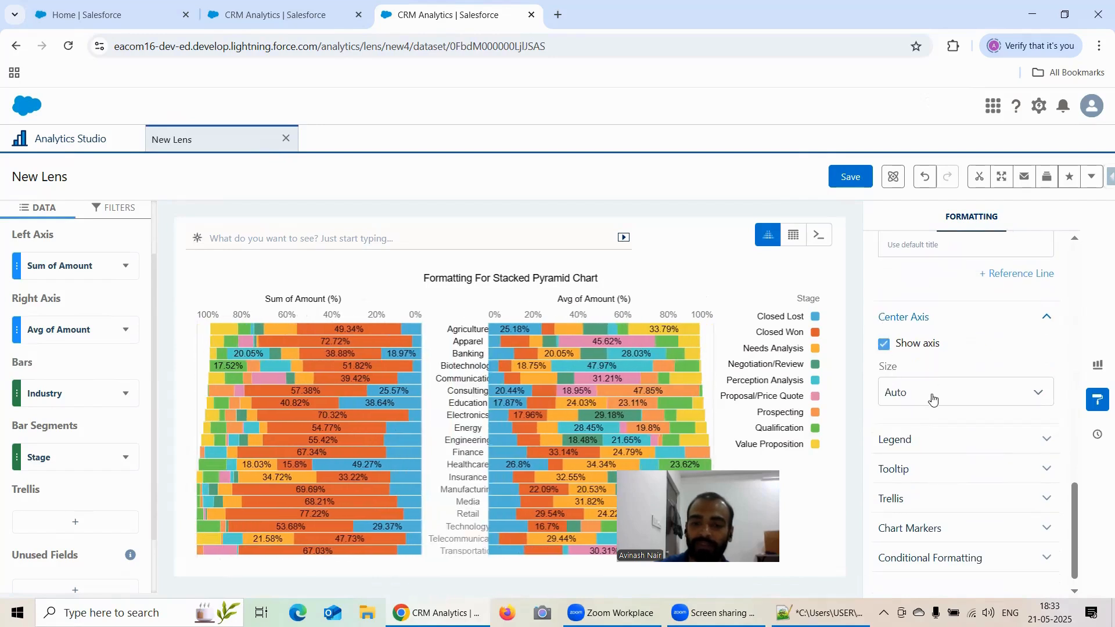
Expand the Legend section and review the legend position options.
scroll(958, 336, down, 1)
click(950, 426)
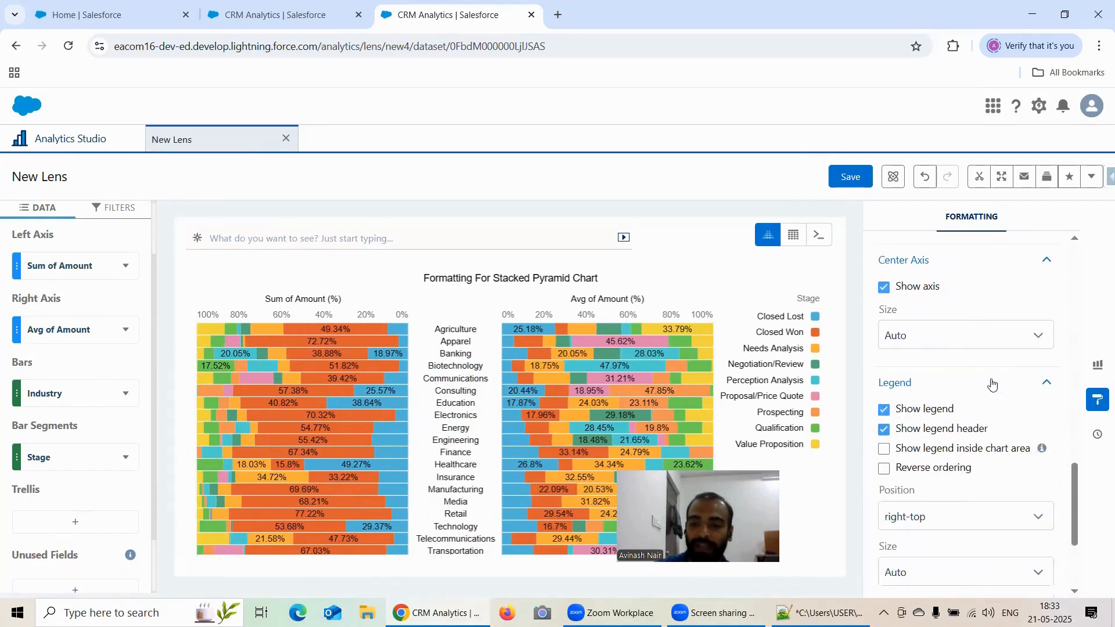
click(964, 403)
scroll(1001, 372, down, 1)
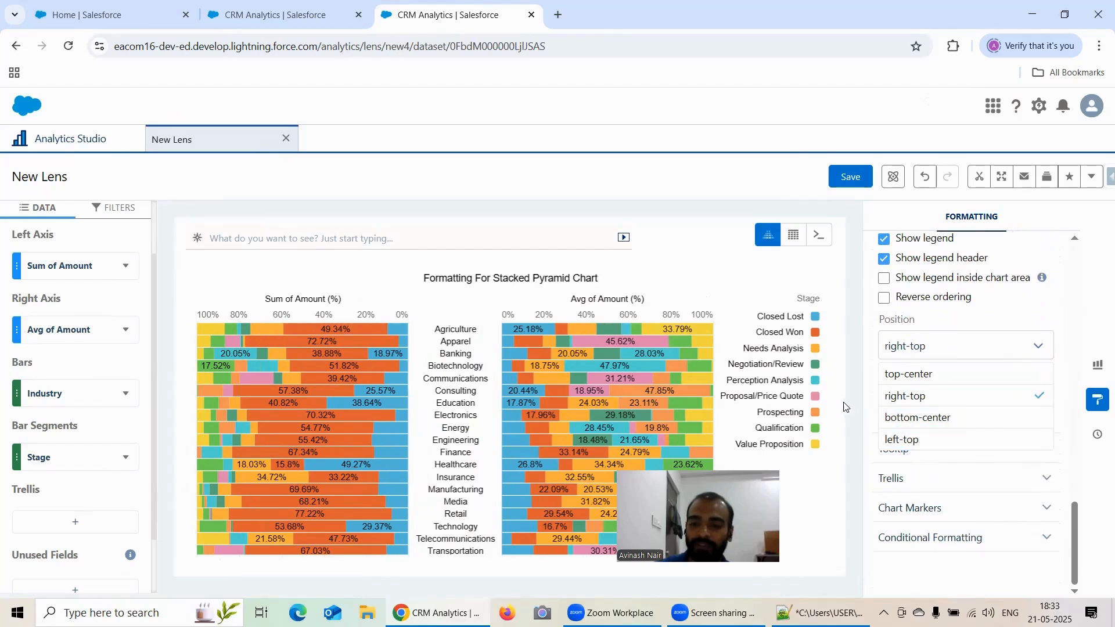
click(861, 405)
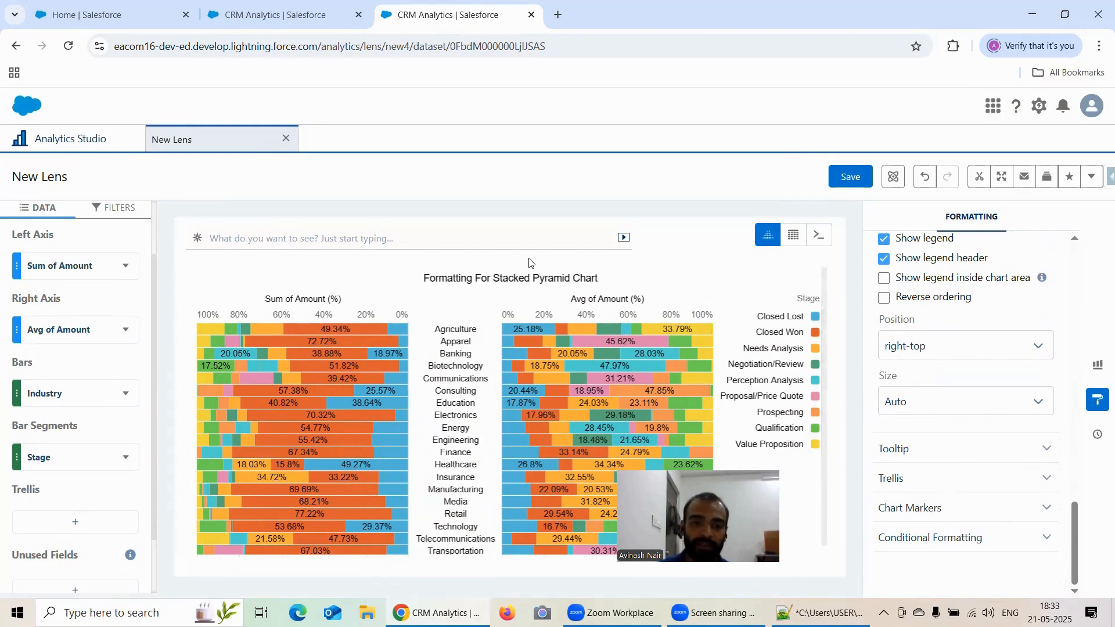
Save the stacked pyramid lens as "Formatting Options of Stacked Pyramid Chart" in the Recipe Dataset app.
click(250, 18)
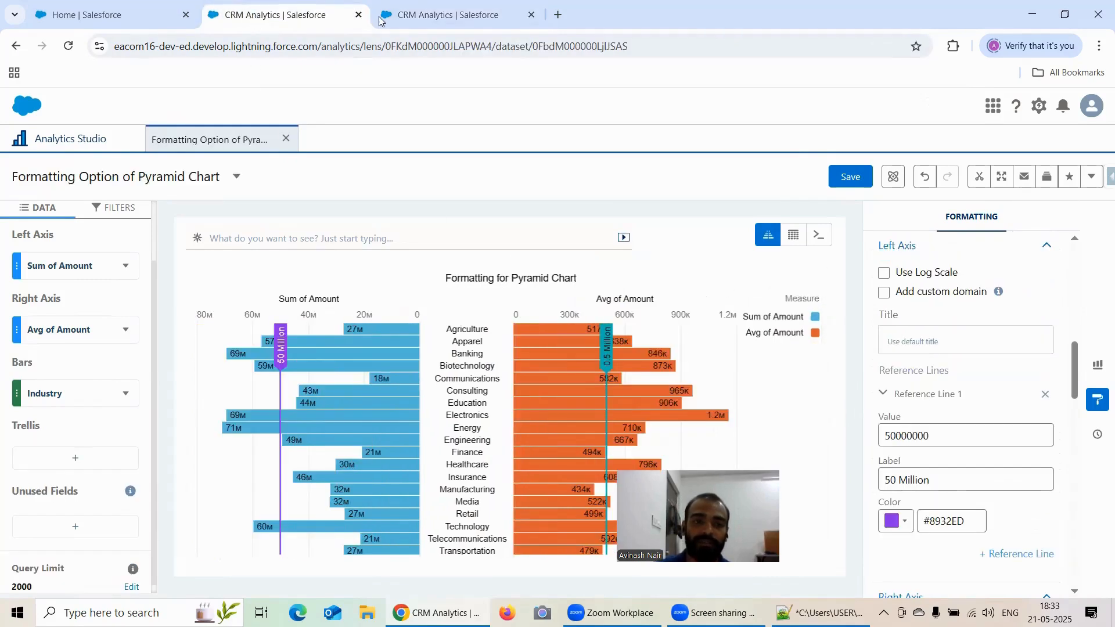
click(395, 18)
click(851, 177)
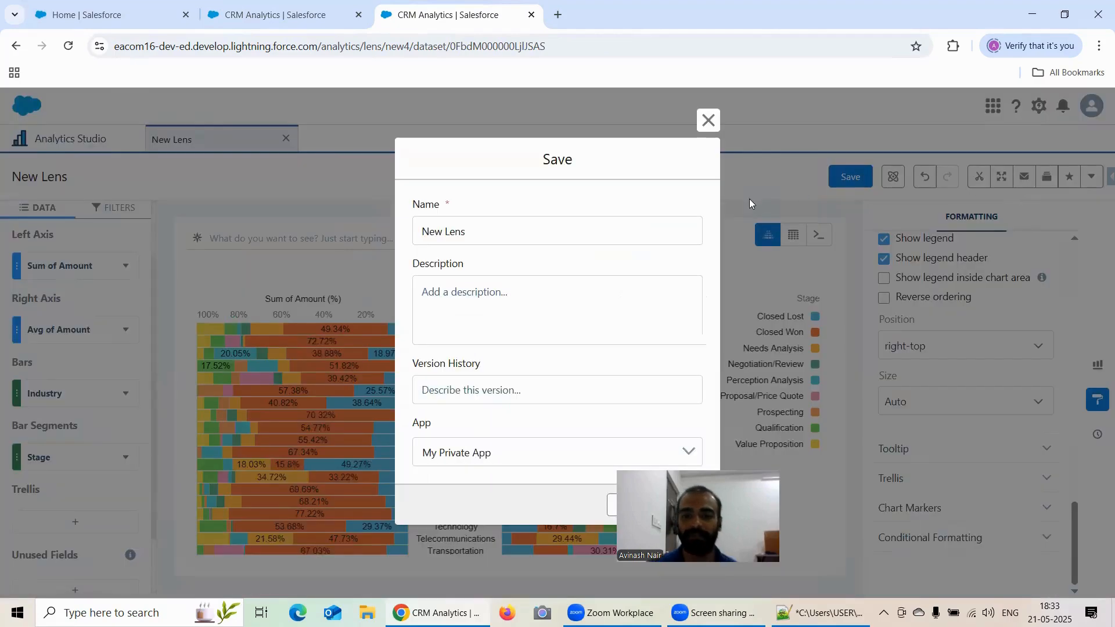
triple_click(556, 229)
text(Formatting)
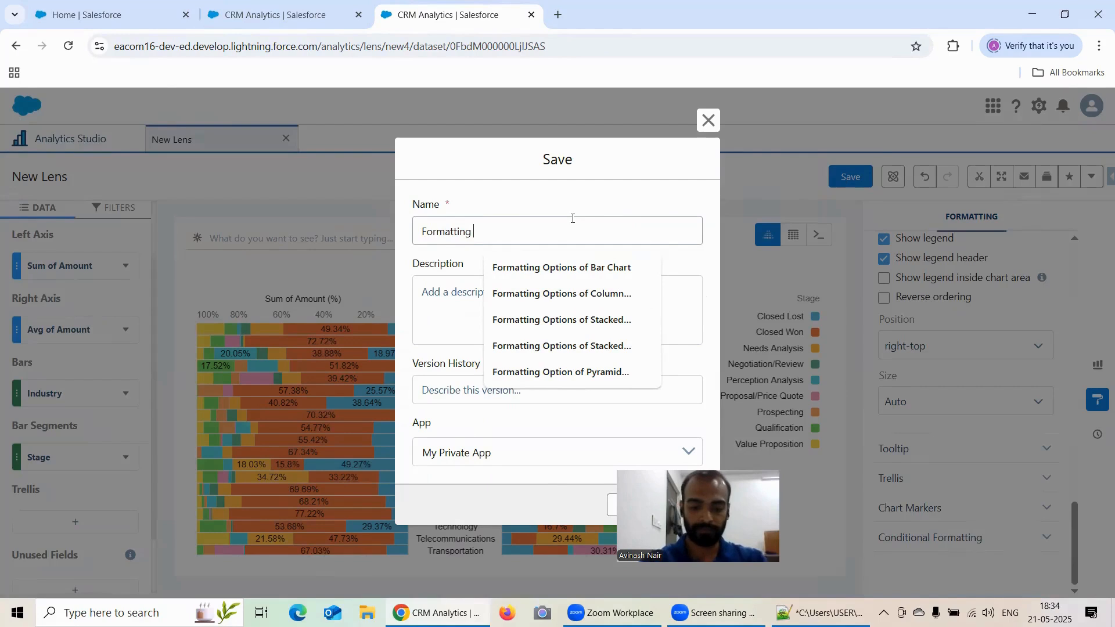
text( Options )
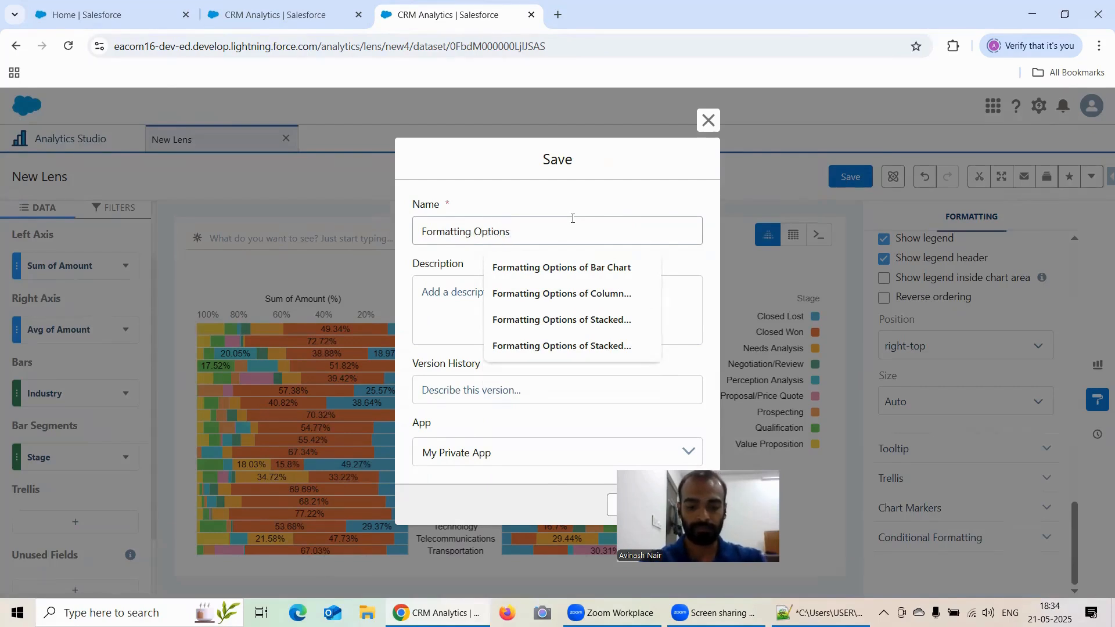
text(of STacked )
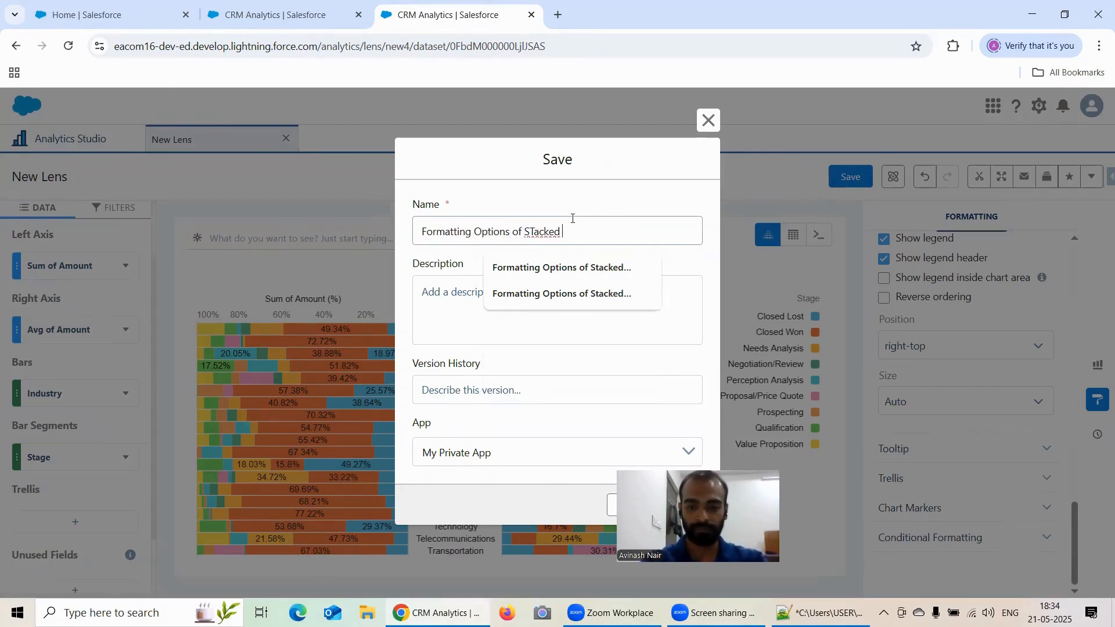
text(Pyramid)
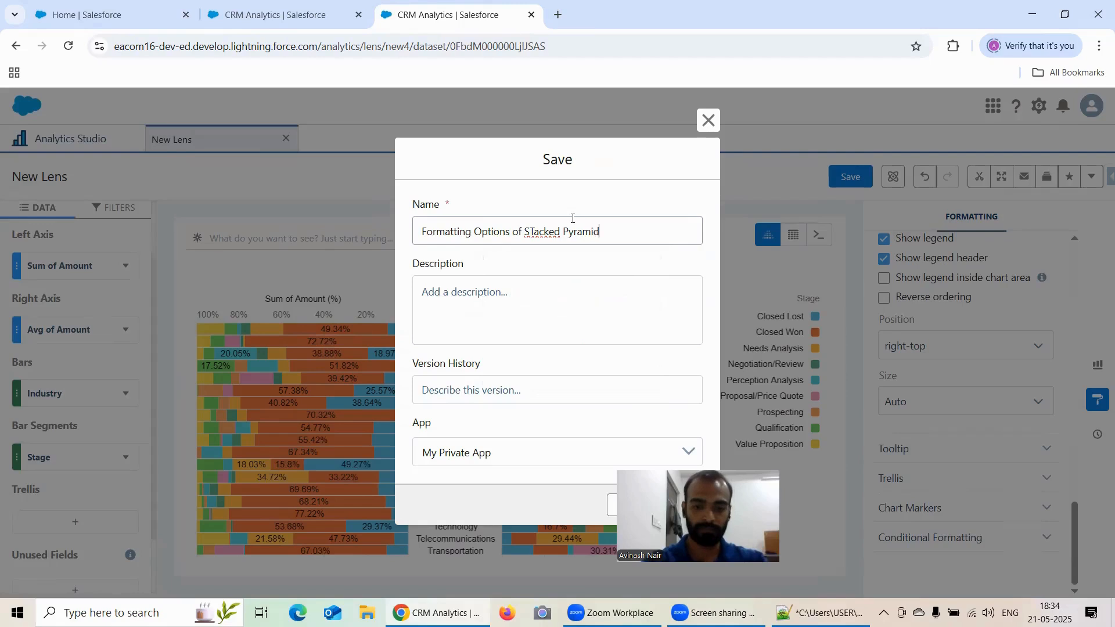
text( Chart)
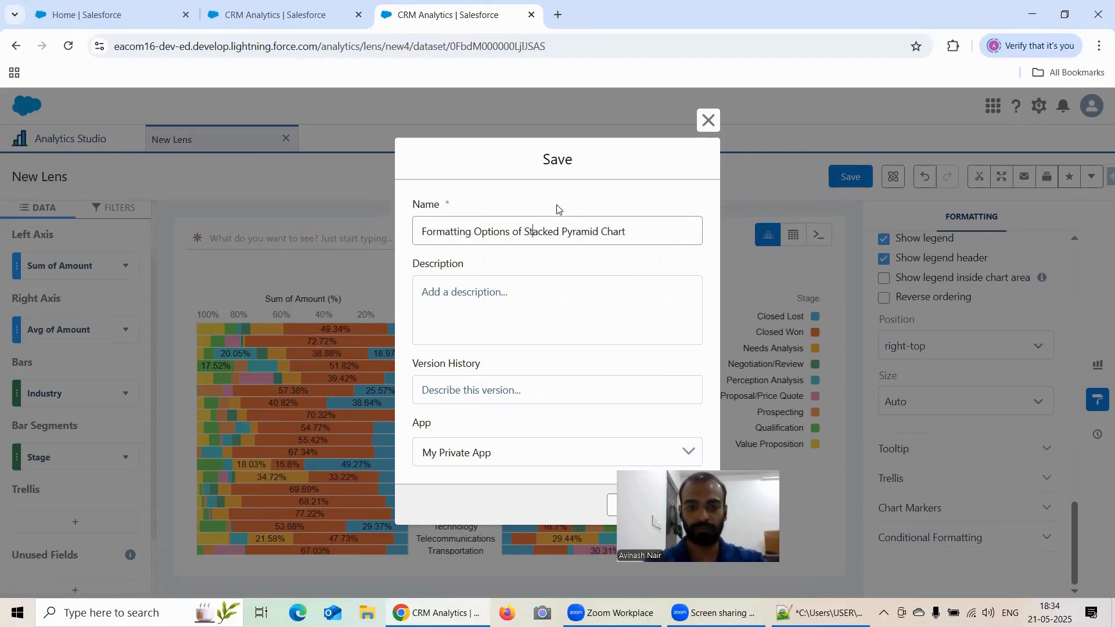
click(510, 448)
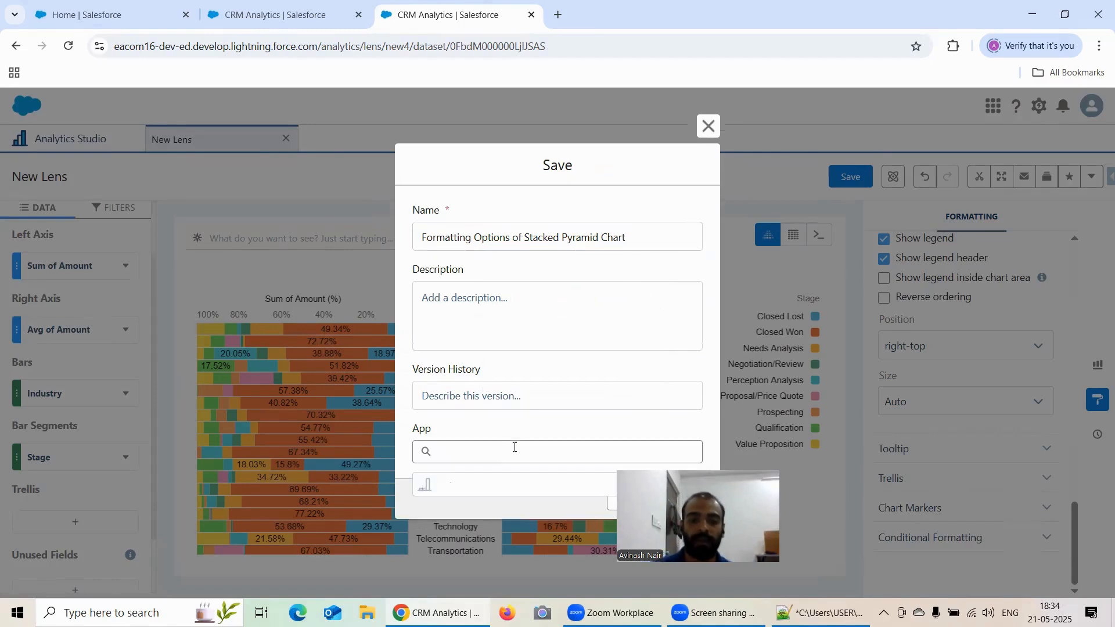
click(482, 521)
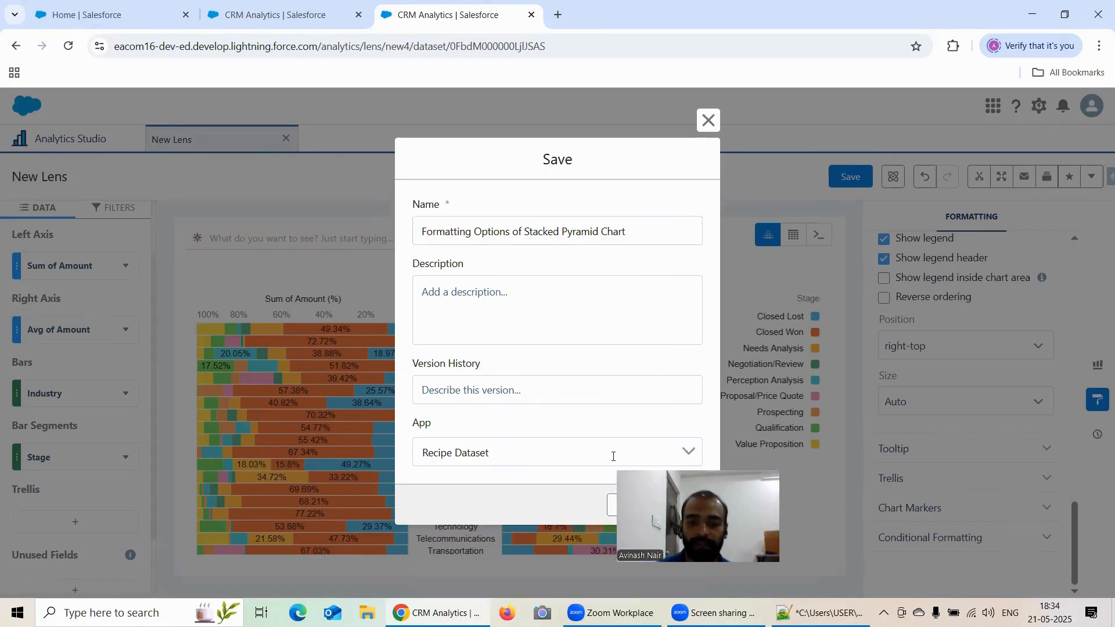
drag(822, 521, 819, 521)
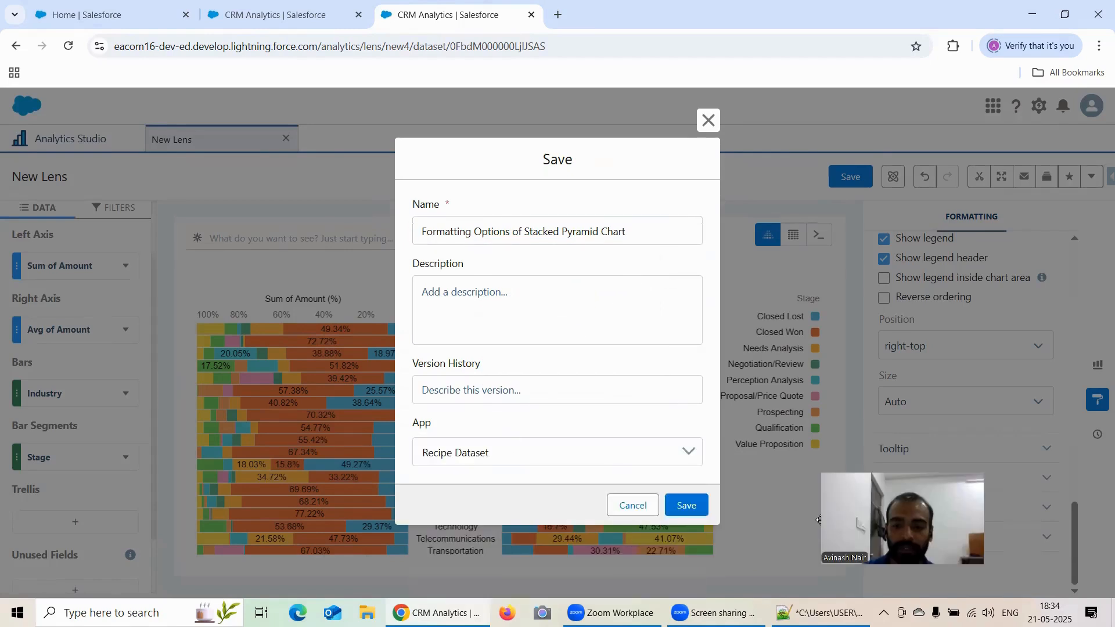
click(689, 508)
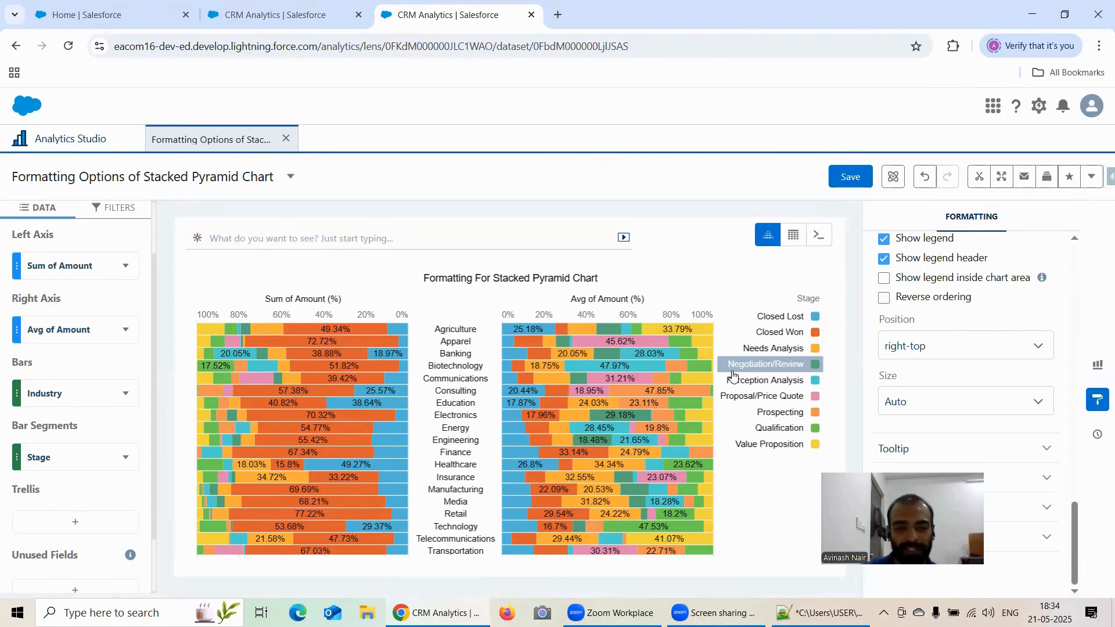
Switch to Notepad++ and review the field requirements noted for the Pyramid and Stacked Pyramid charts.
click(820, 613)
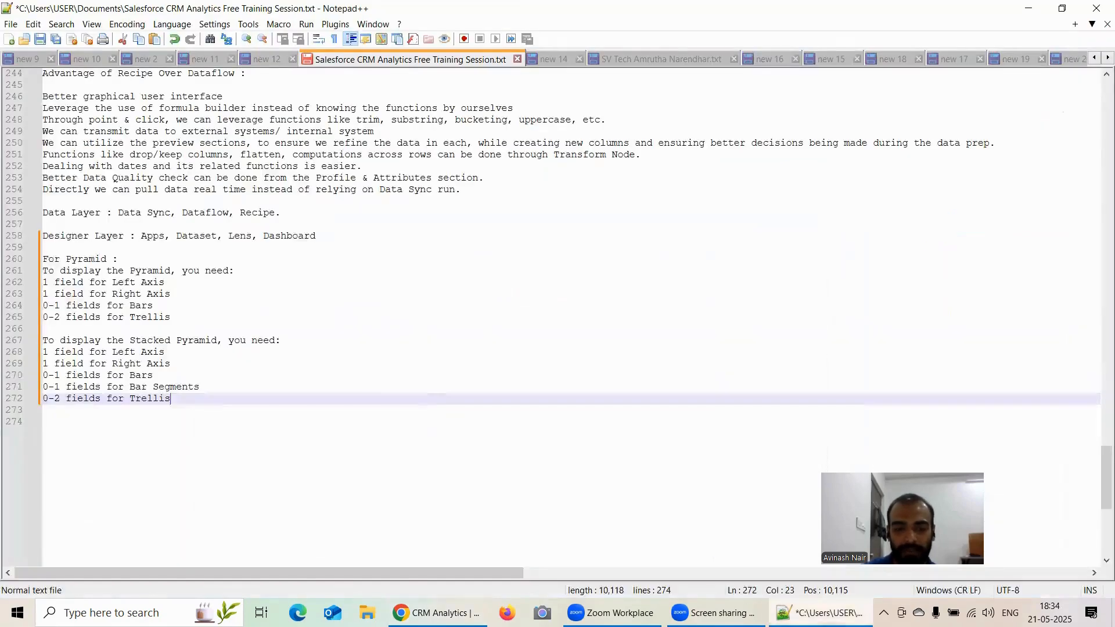
drag(177, 295, 37, 285)
click(36, 288)
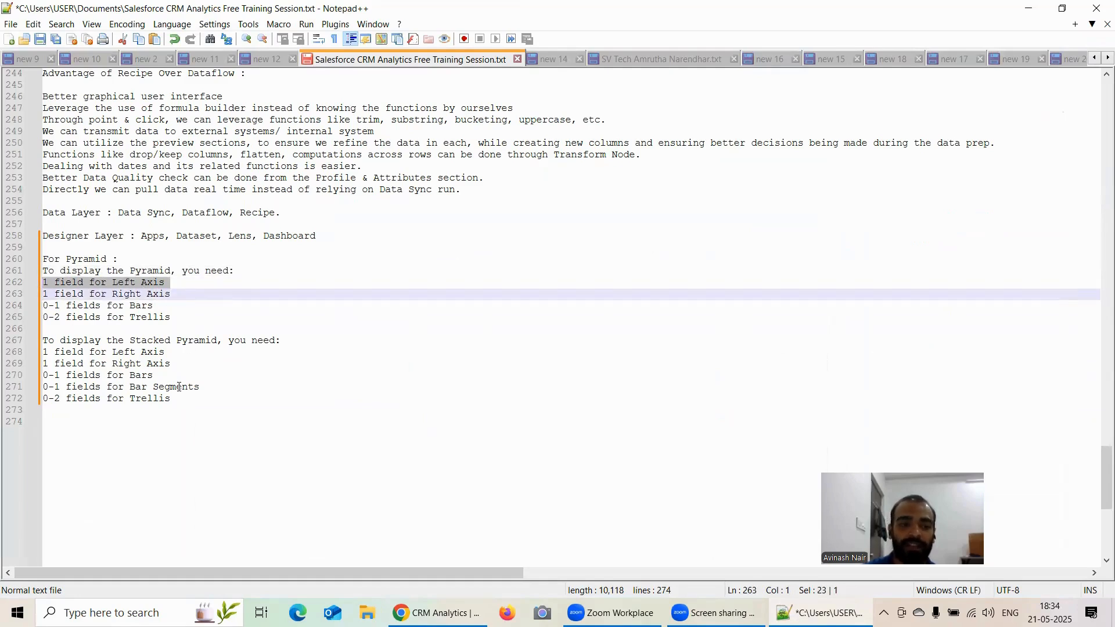
drag(201, 388, 135, 389)
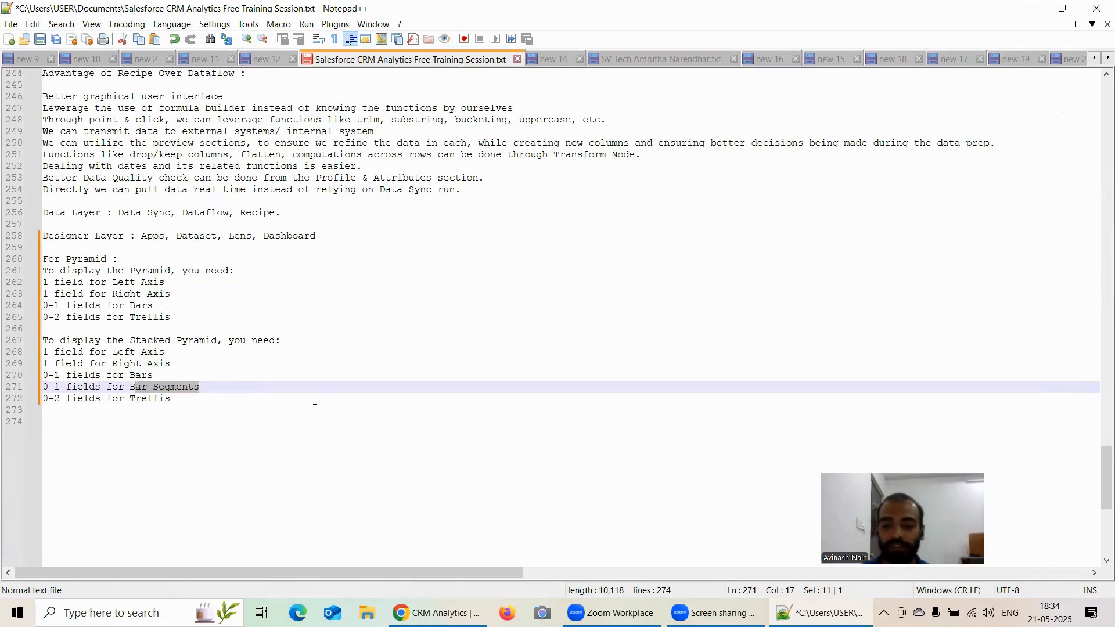
click(444, 613)
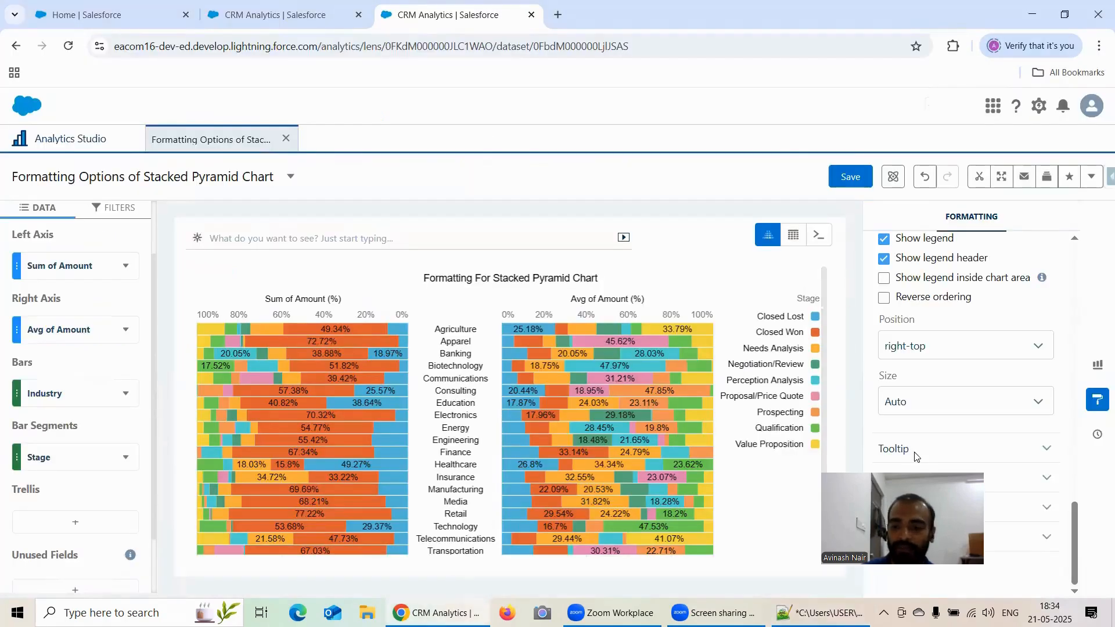
Expand the Chart Markers section of the stacked pyramid formatting panel.
drag(917, 526, 726, 528)
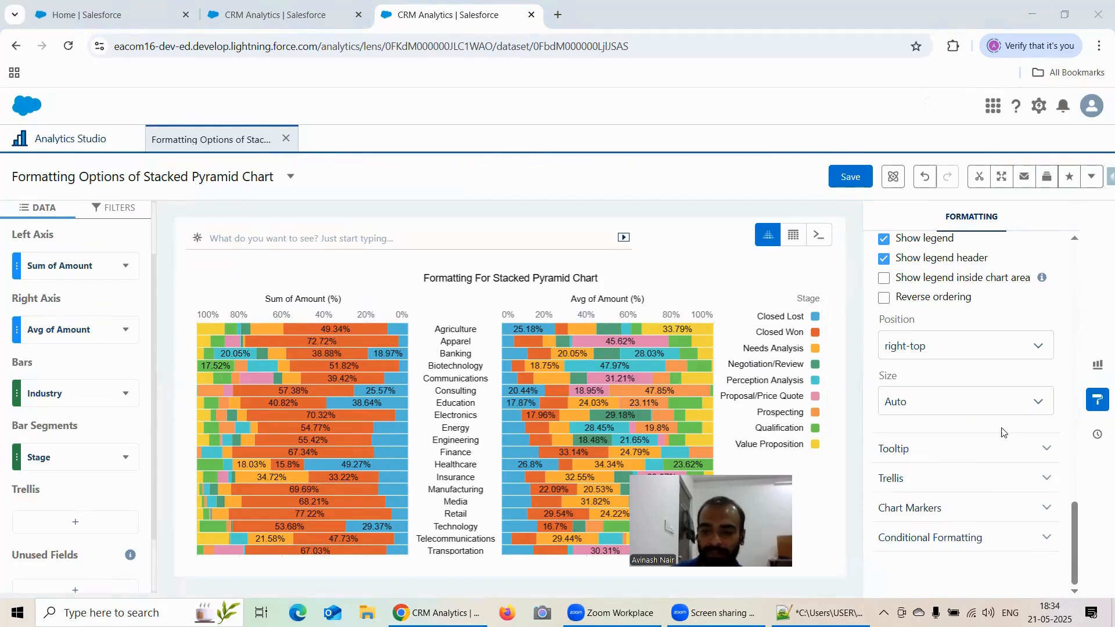
click(926, 508)
scroll(954, 418, down, 1)
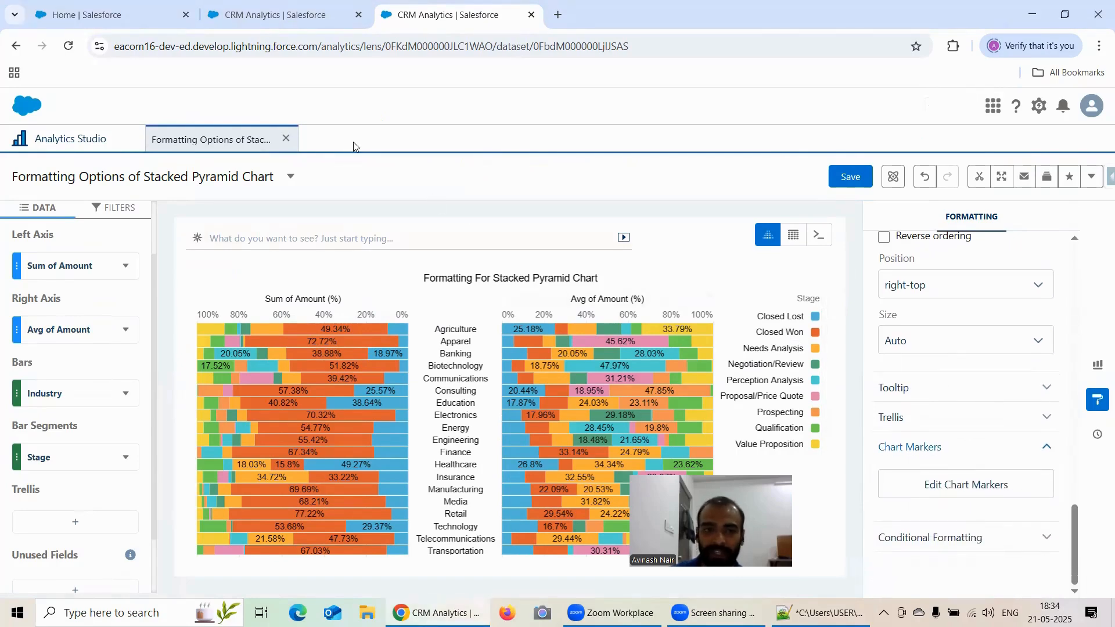
In the Pyramid lens, add a chart marker on the Agriculture Sum of Amount bar and save the lens.
click(298, 13)
scroll(1030, 417, down, 15)
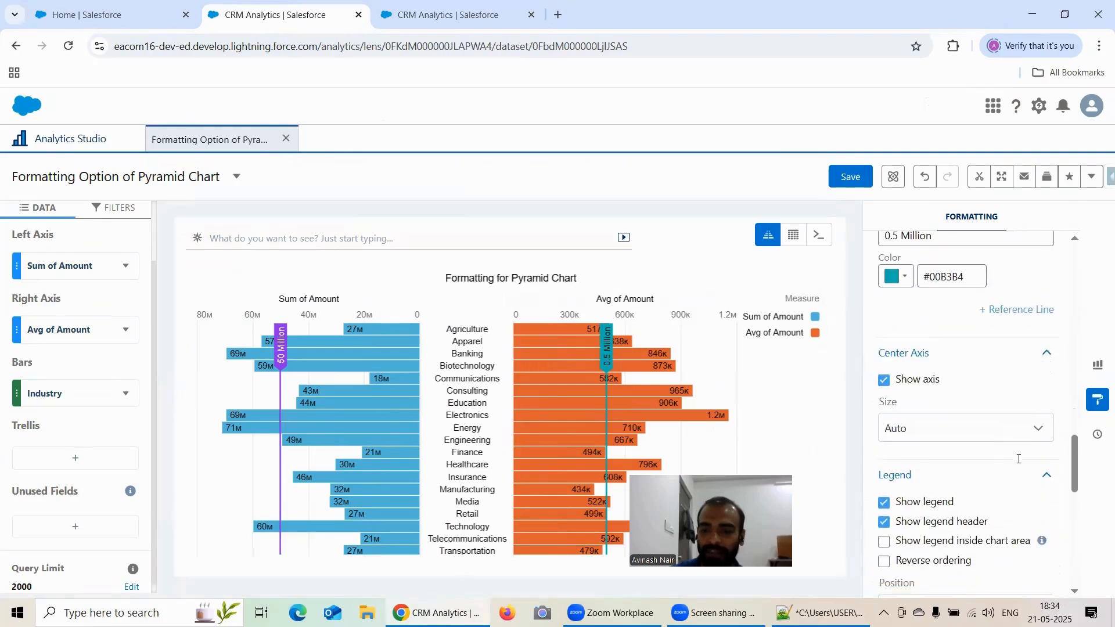
scroll(952, 407, down, 3)
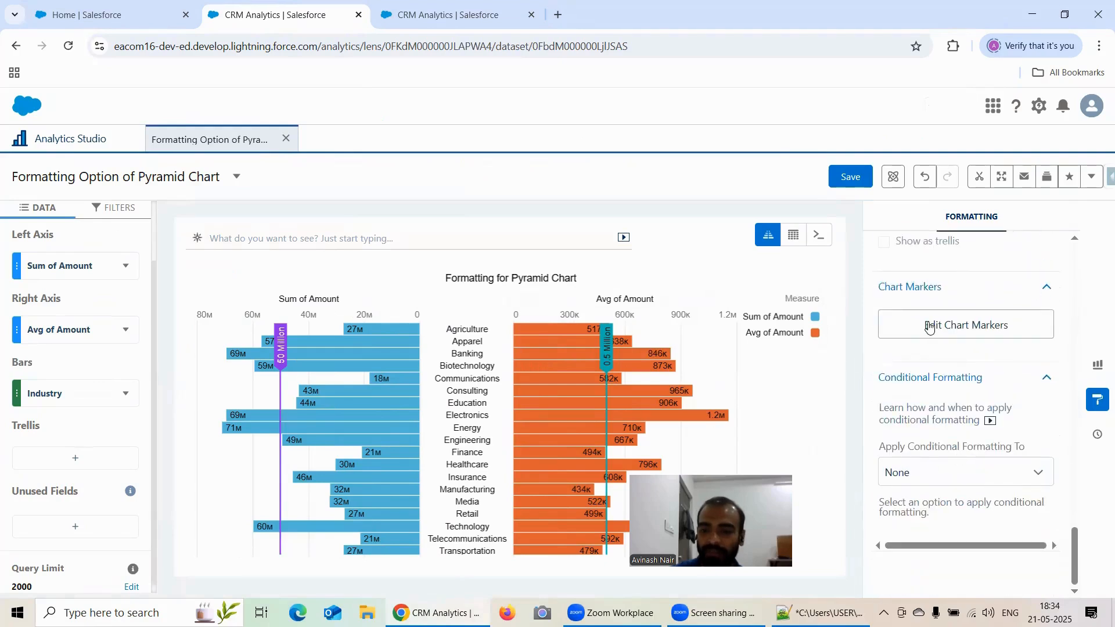
click(930, 328)
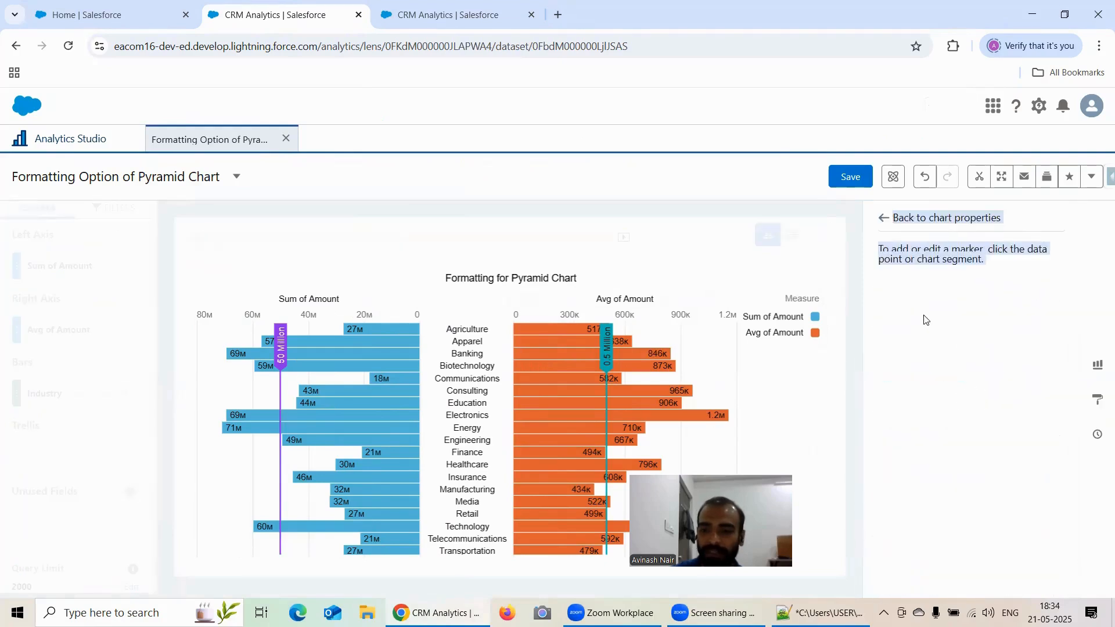
click(346, 328)
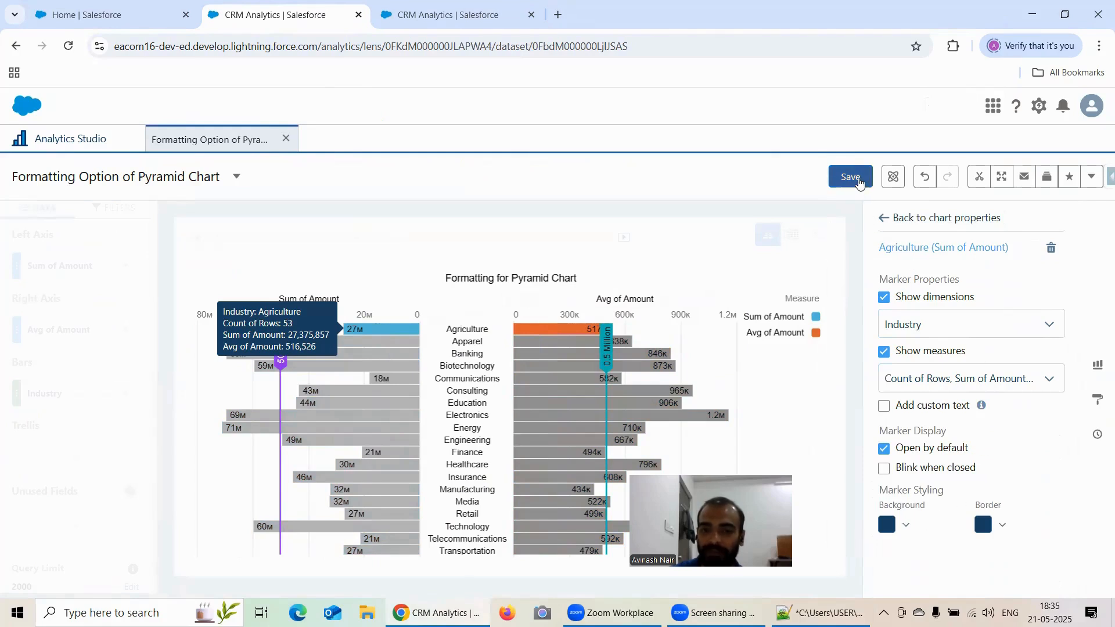
click(859, 184)
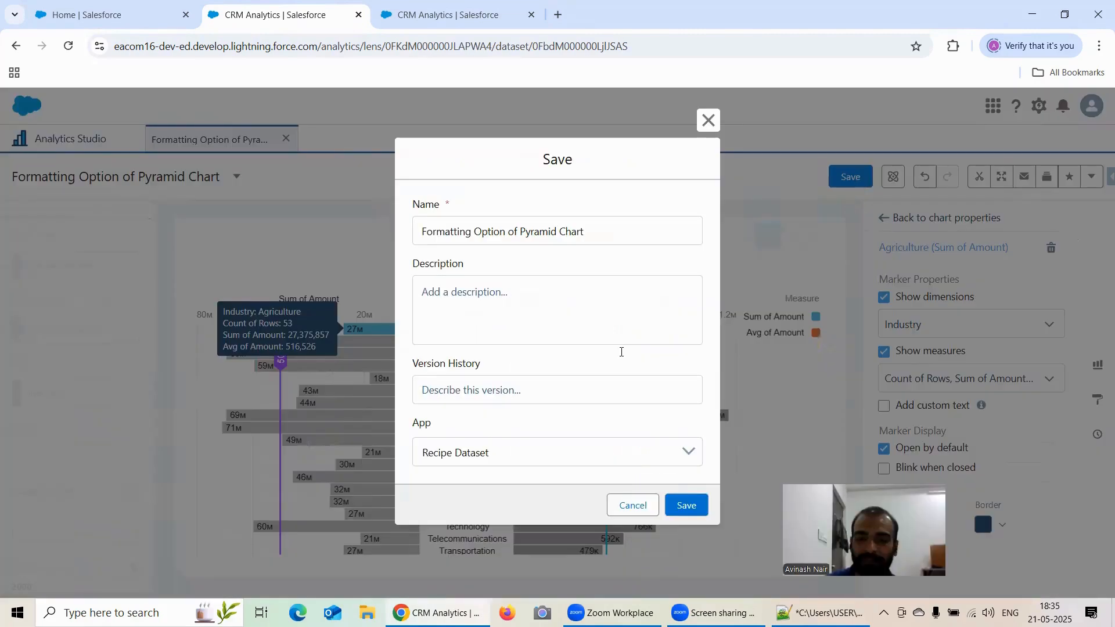
click(686, 505)
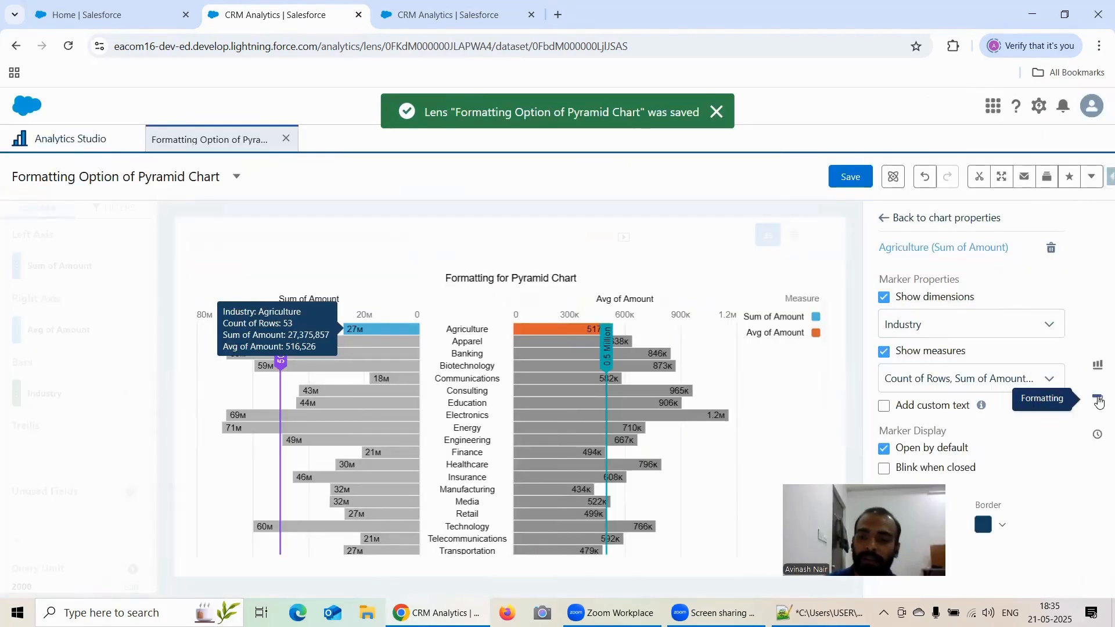
Hide the formatting panel and cycle the Sum of Amount sort through descending, ascending and back to unsorted.
click(1098, 400)
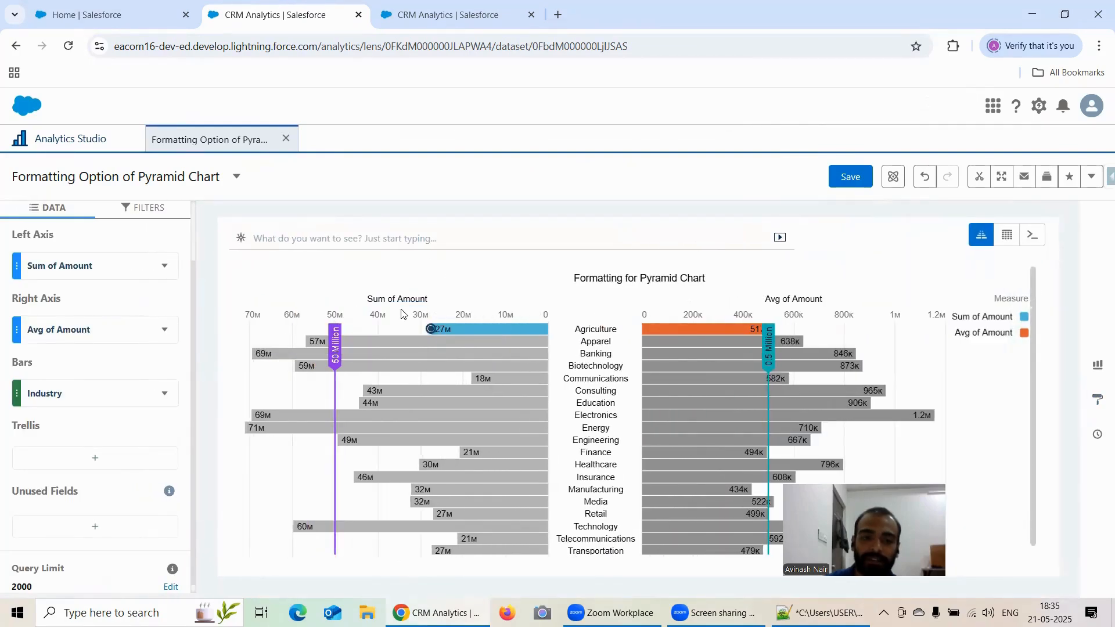
mouse_move(429, 331)
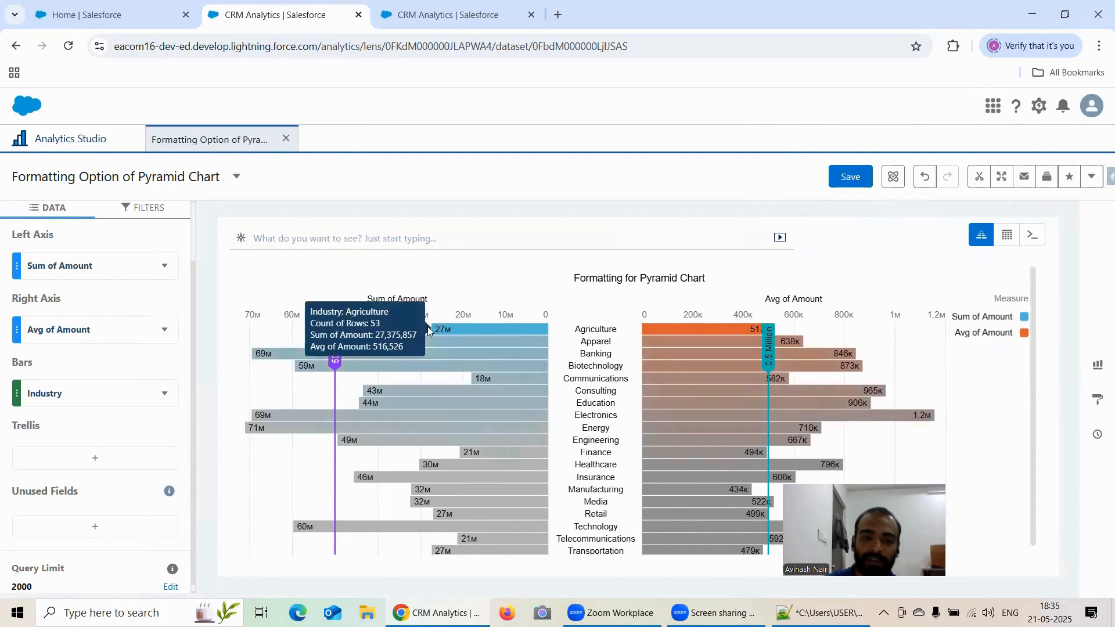
click(397, 298)
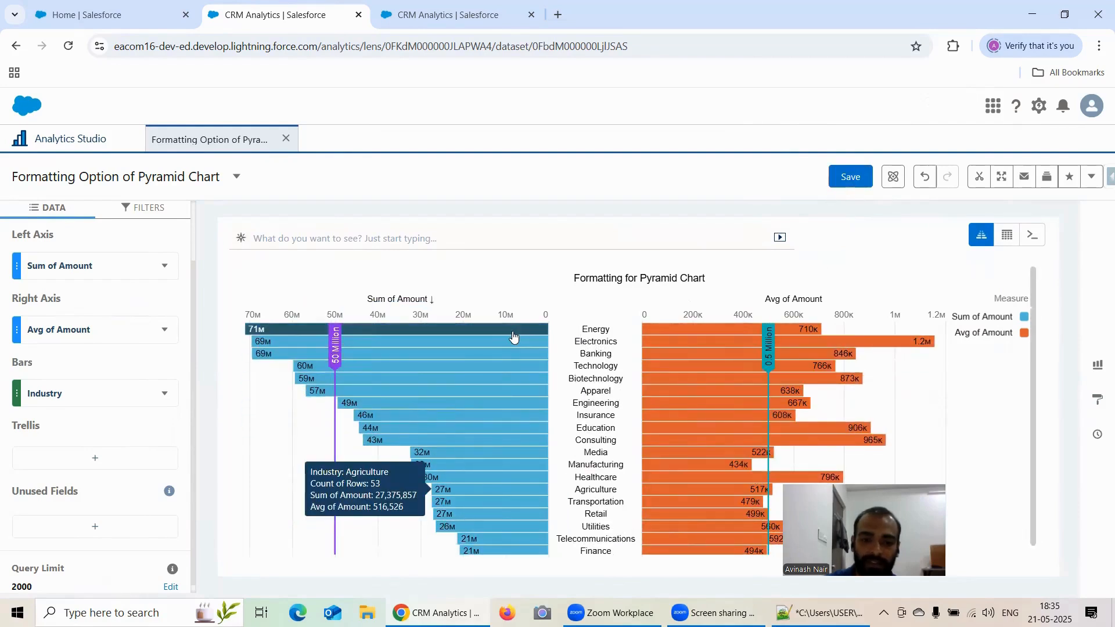
scroll(530, 366, down, 1)
scroll(530, 366, up, 1)
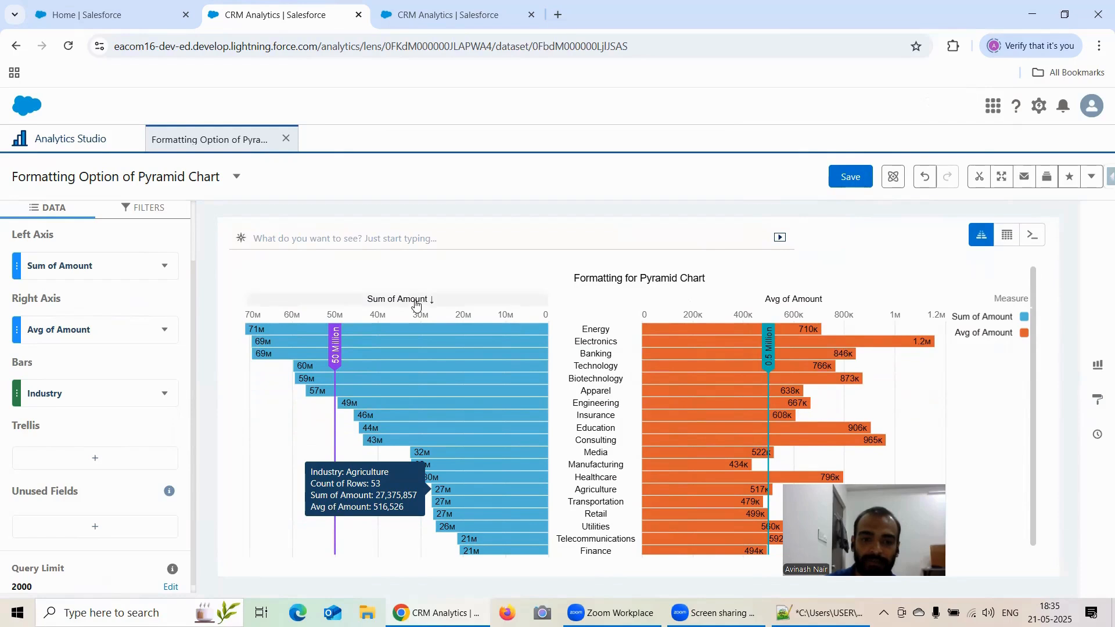
click(419, 299)
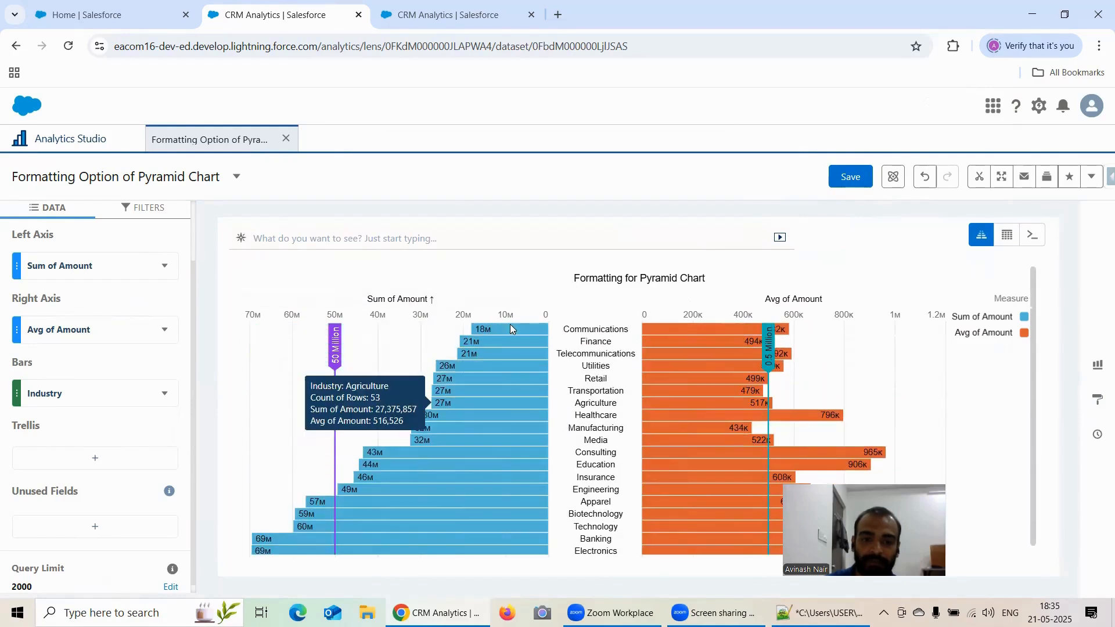
mouse_move(527, 389)
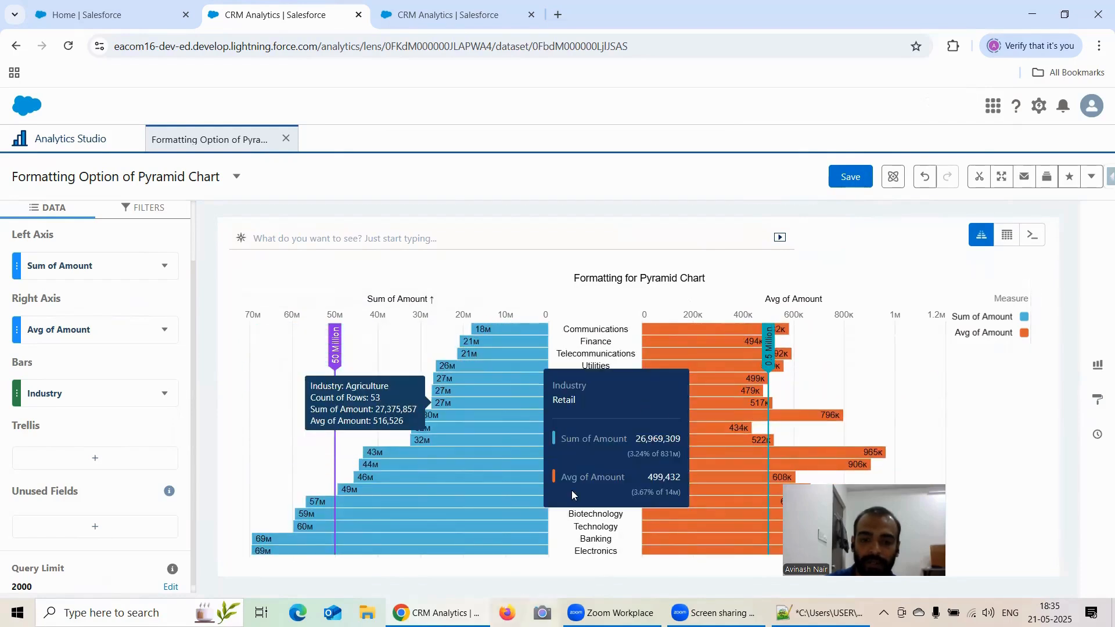
click(547, 298)
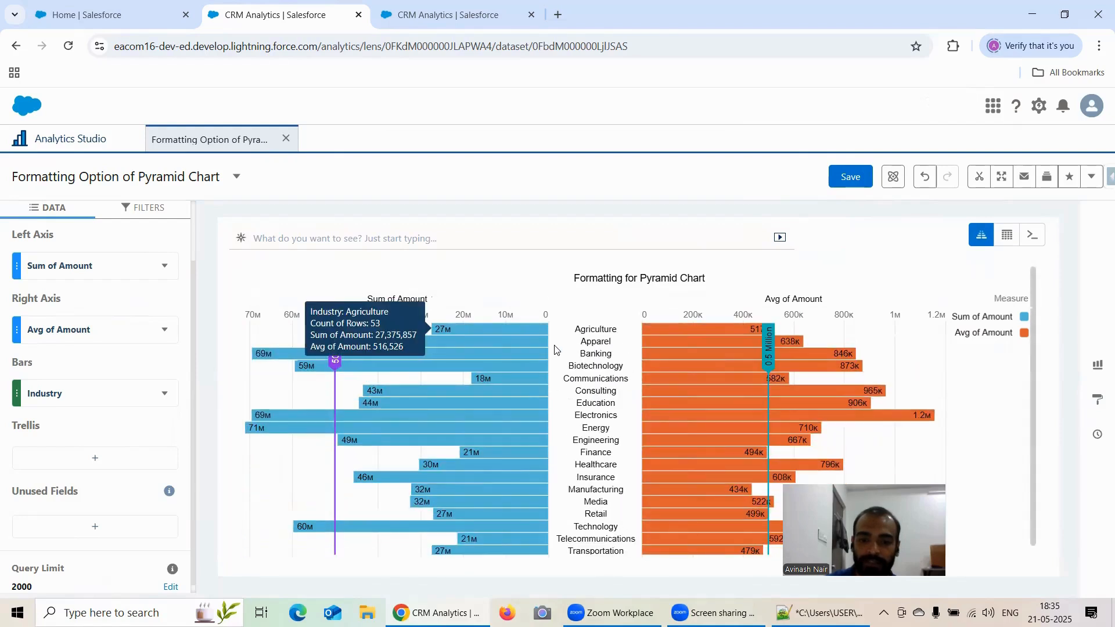
mouse_move(656, 341)
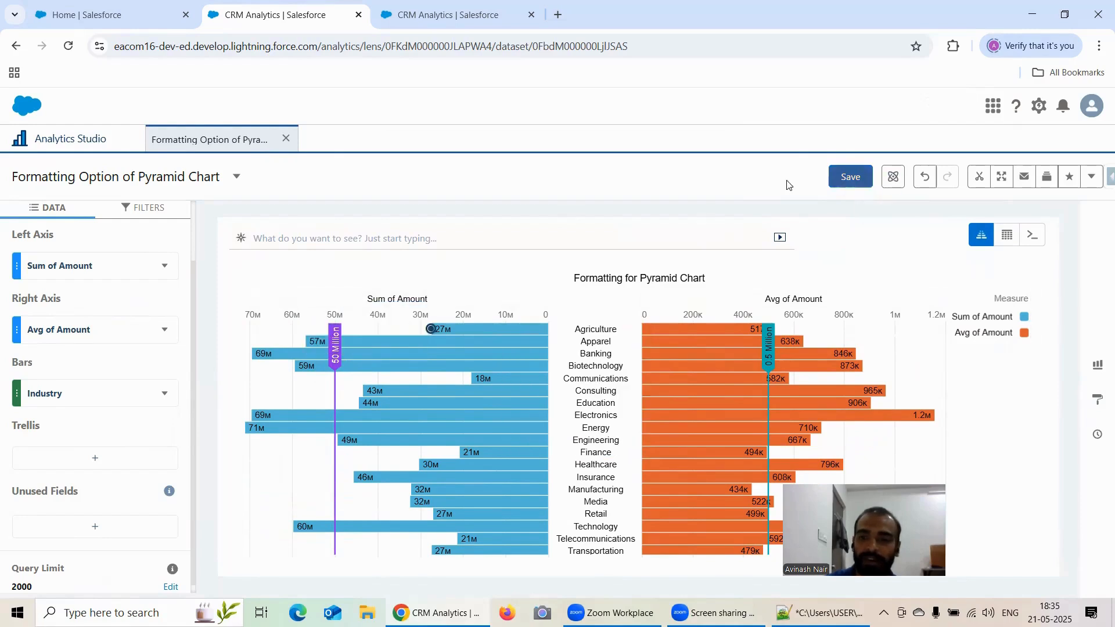
Save the Pyramid lens again and reload the page.
click(68, 47)
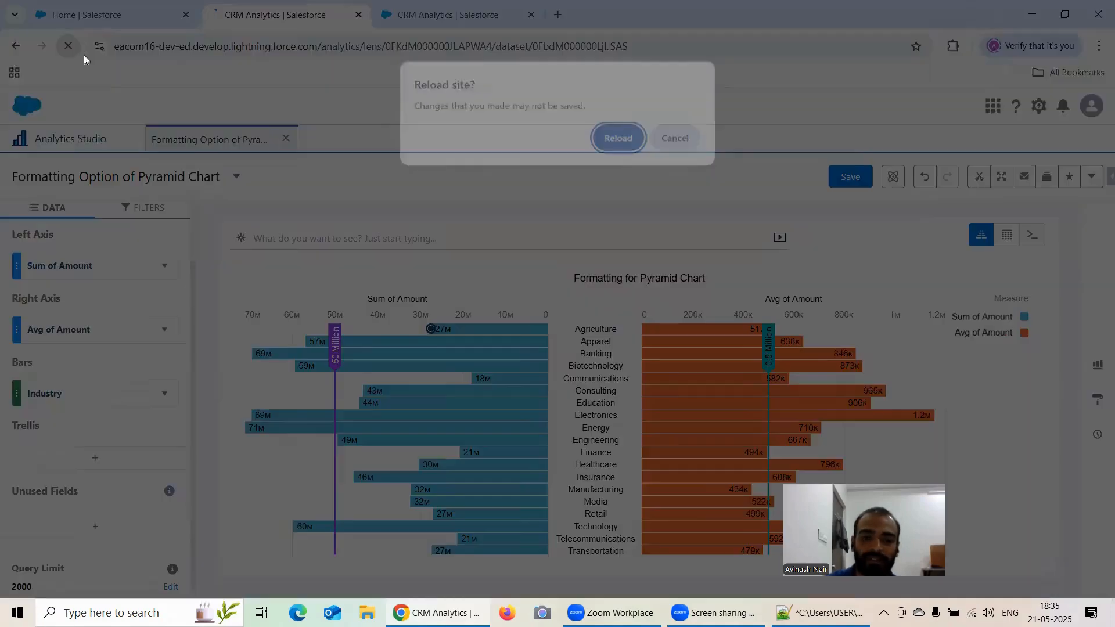
click(677, 137)
click(831, 185)
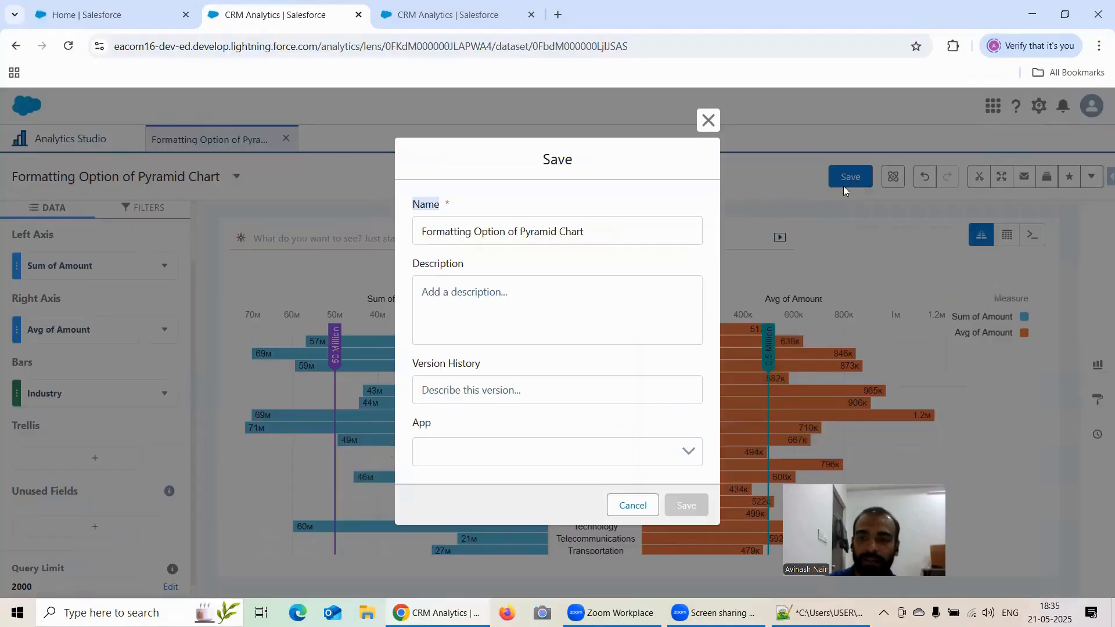
click(687, 504)
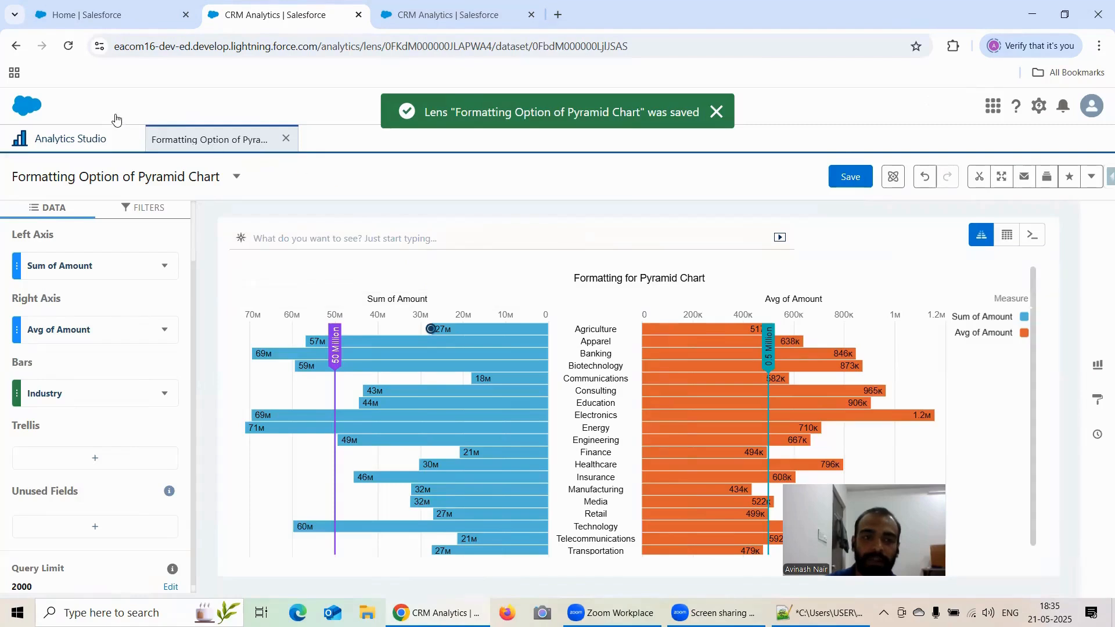
click(71, 46)
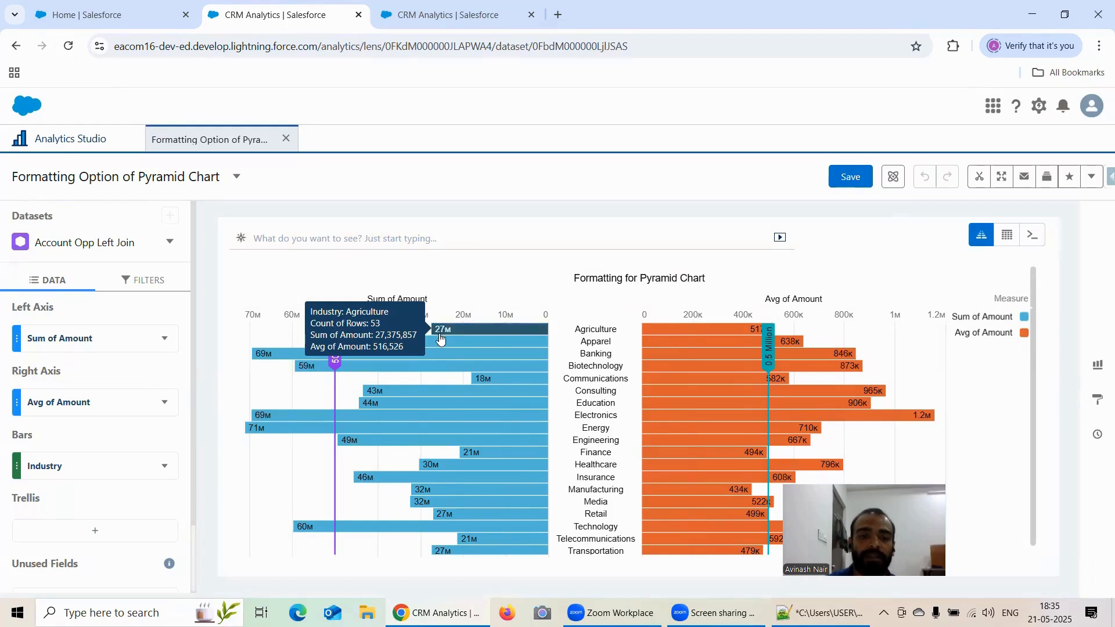
Collapse the open tooltip of the Agriculture Sum of Amount chart marker.
click(440, 336)
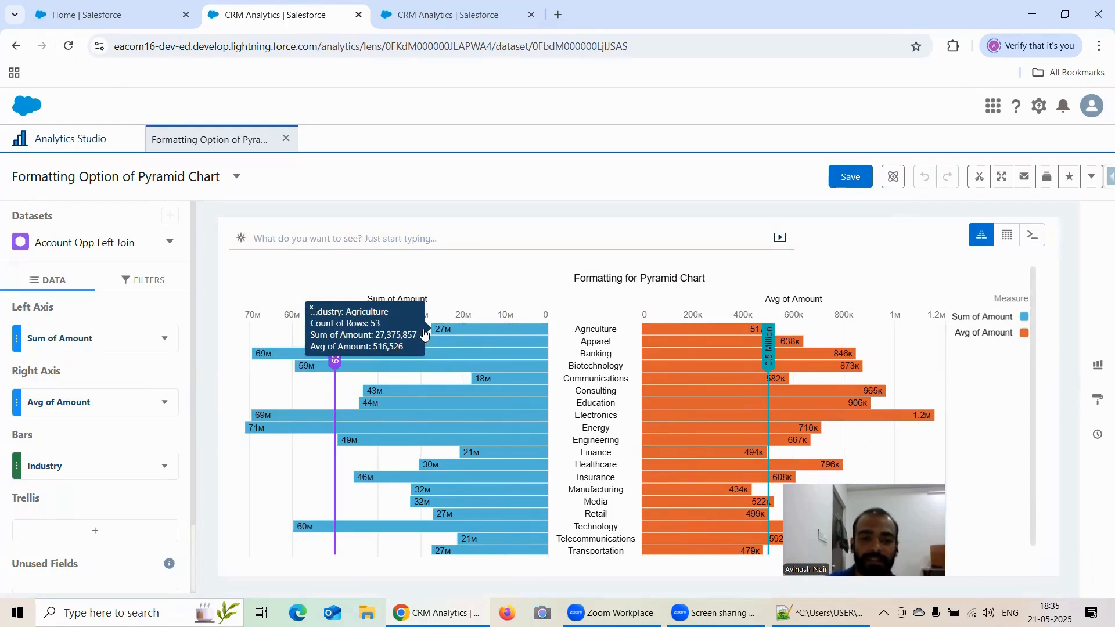
click(310, 309)
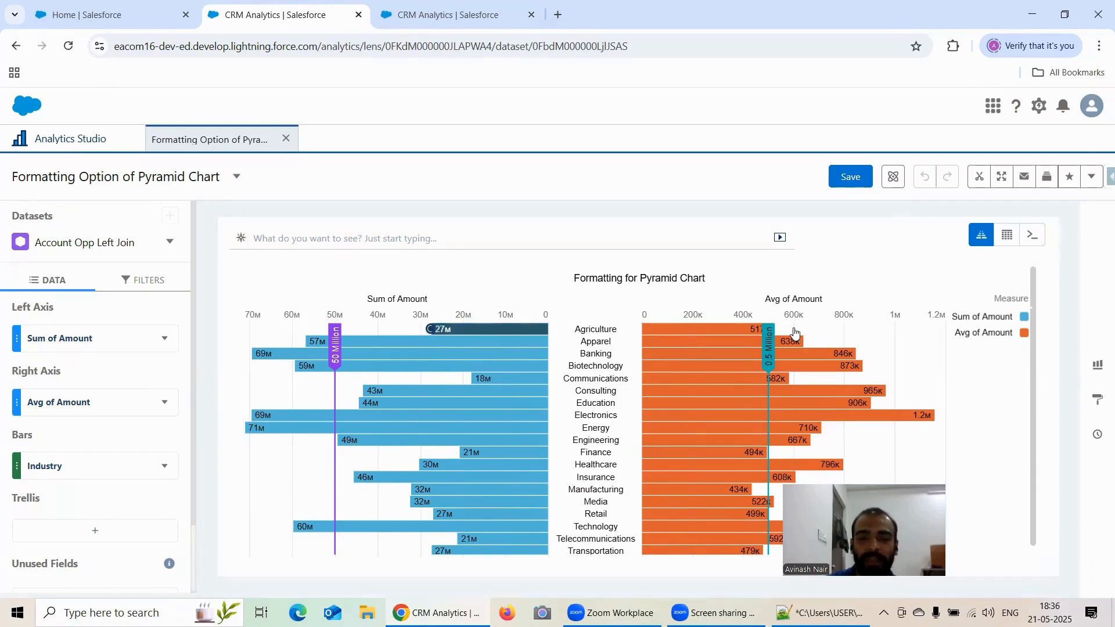
Add a chart marker on the Apparel Sum of Amount bar, then reload the page without saving.
click(1097, 400)
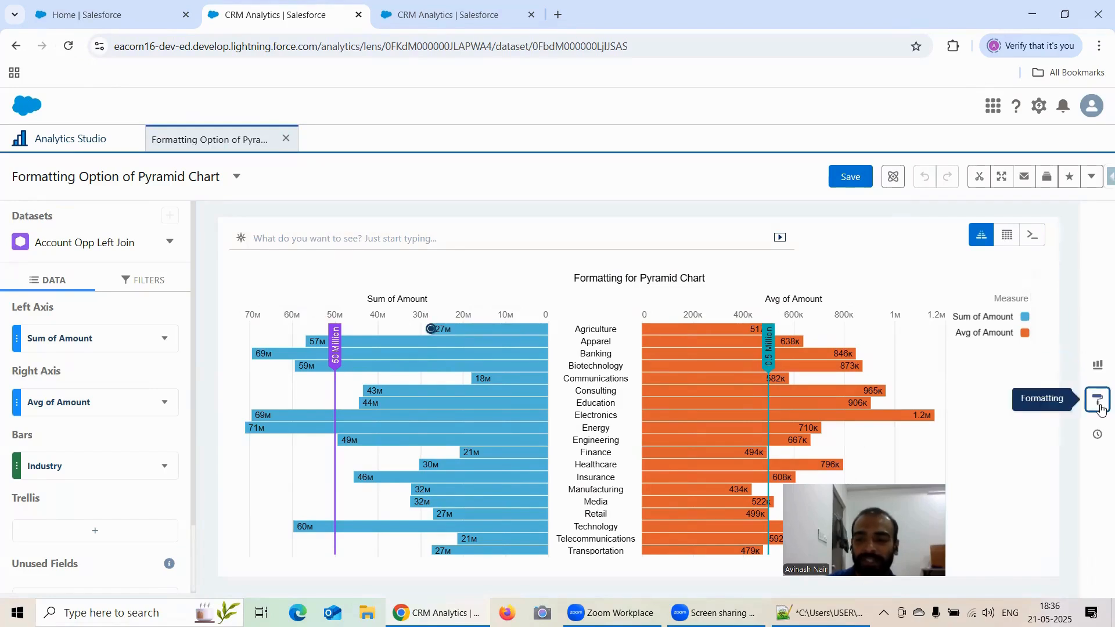
click(1097, 400)
scroll(953, 475, down, 3)
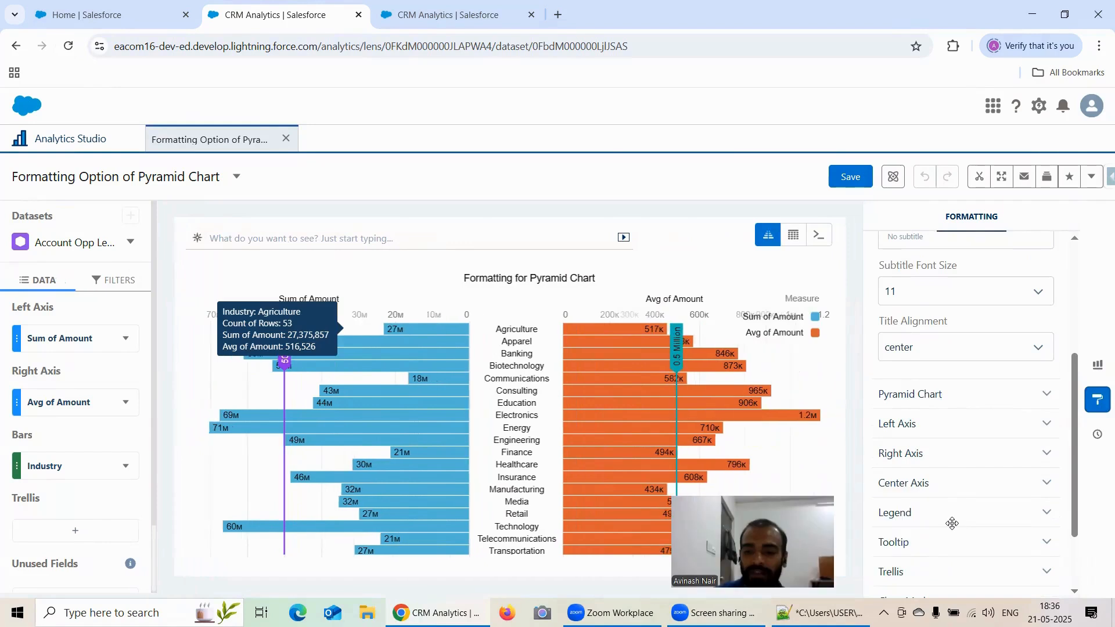
scroll(917, 505, down, 3)
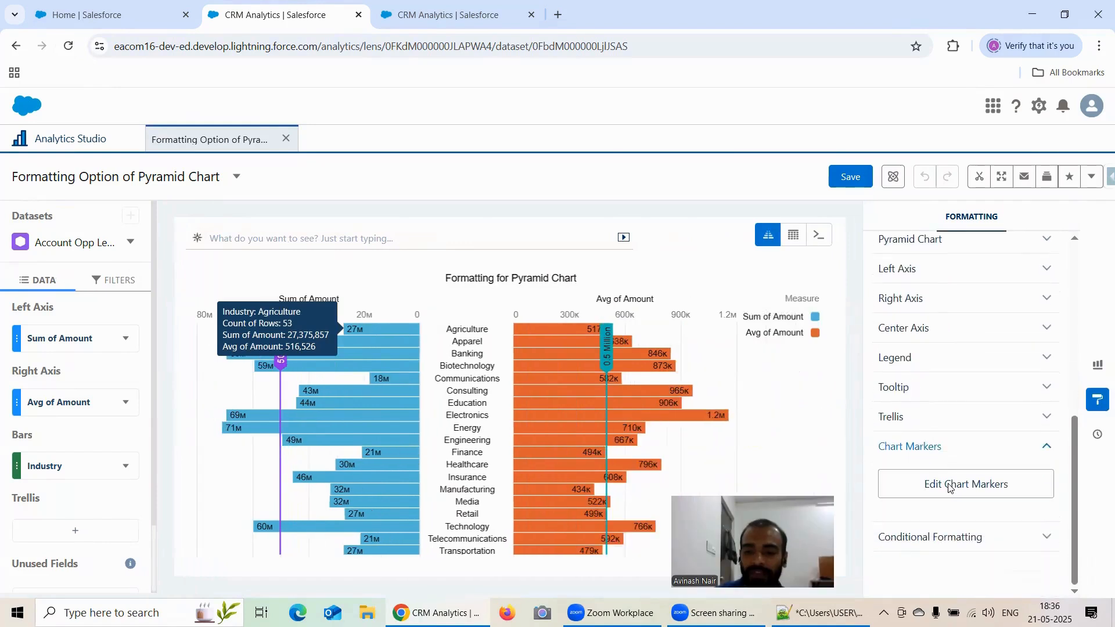
click(958, 486)
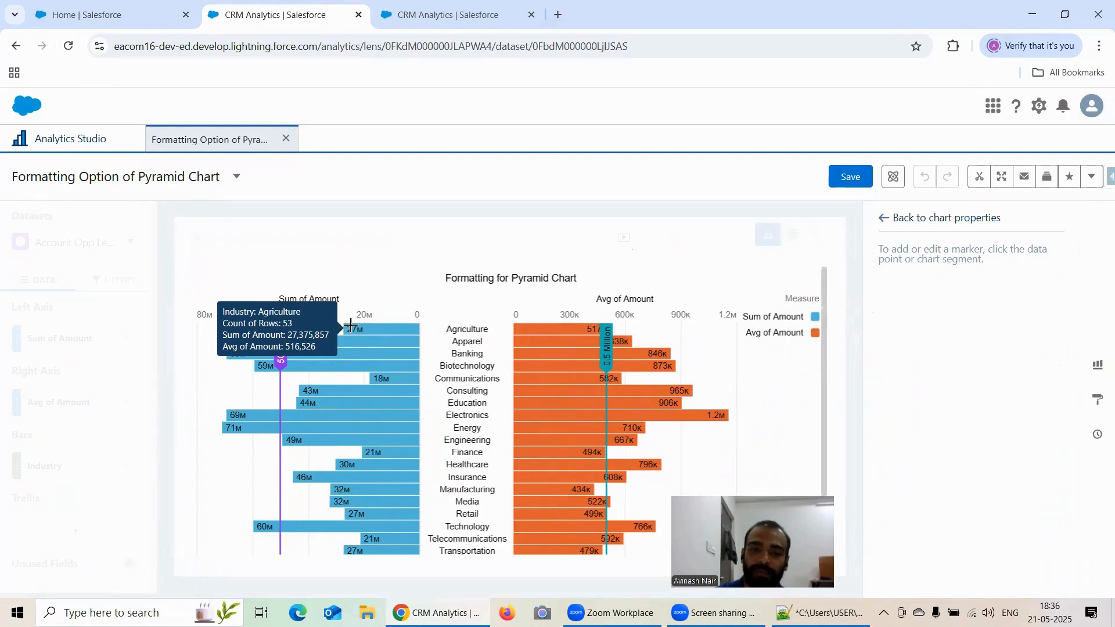
mouse_move(411, 342)
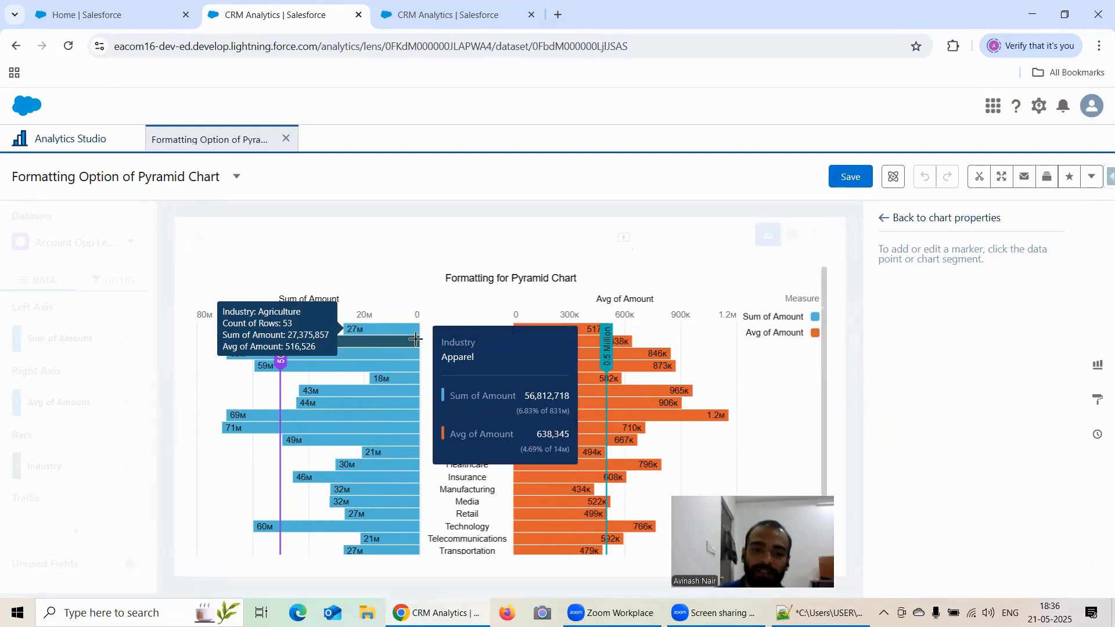
click(418, 339)
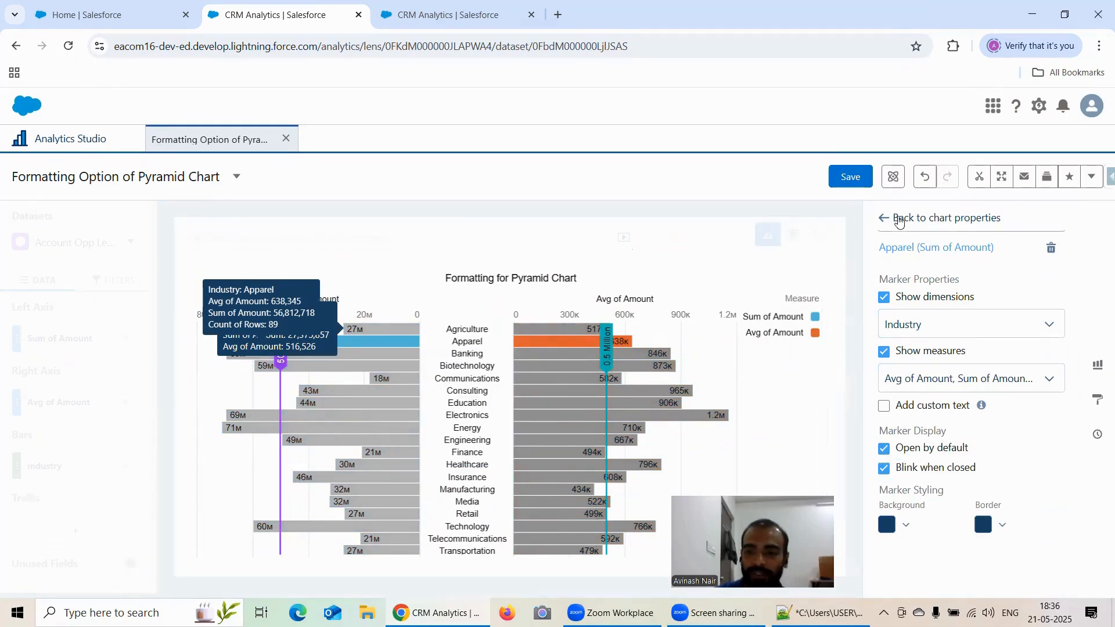
click(892, 222)
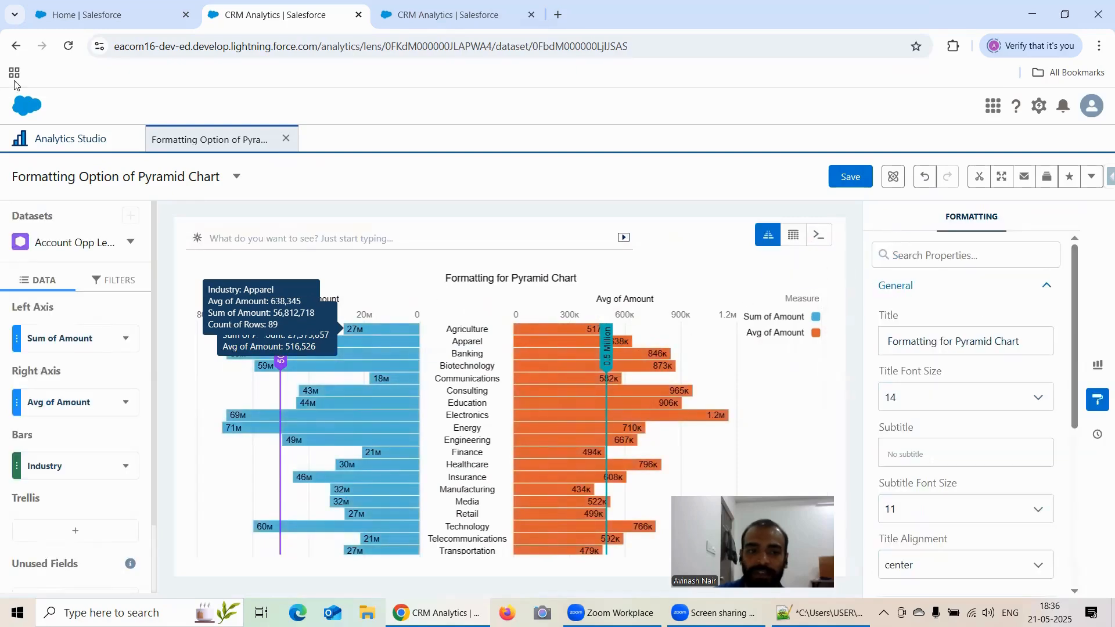
click(62, 47)
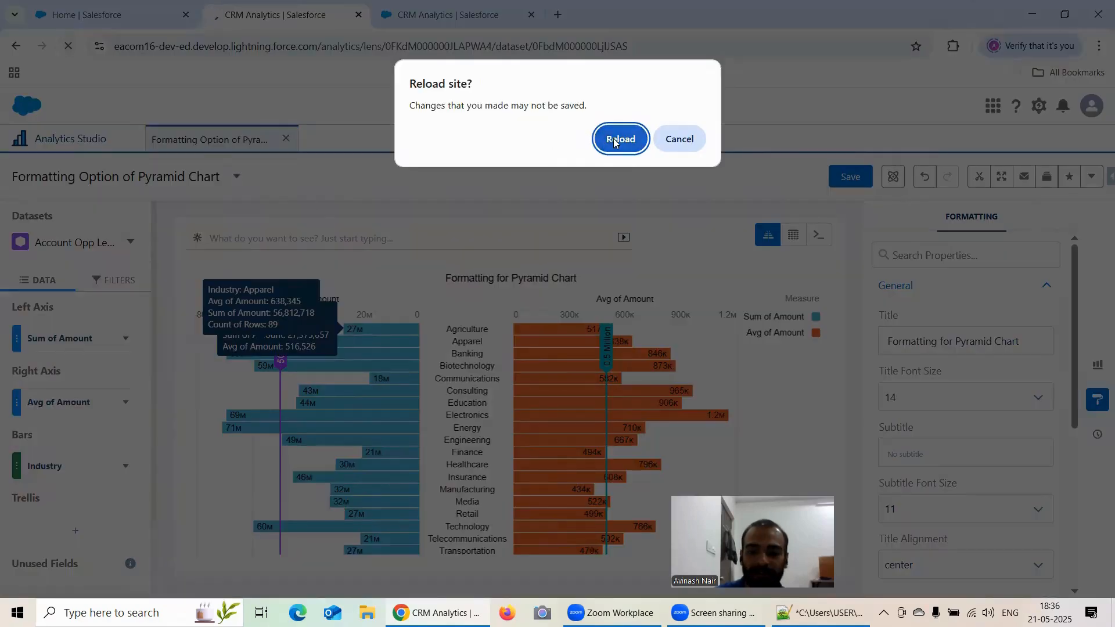
click(620, 137)
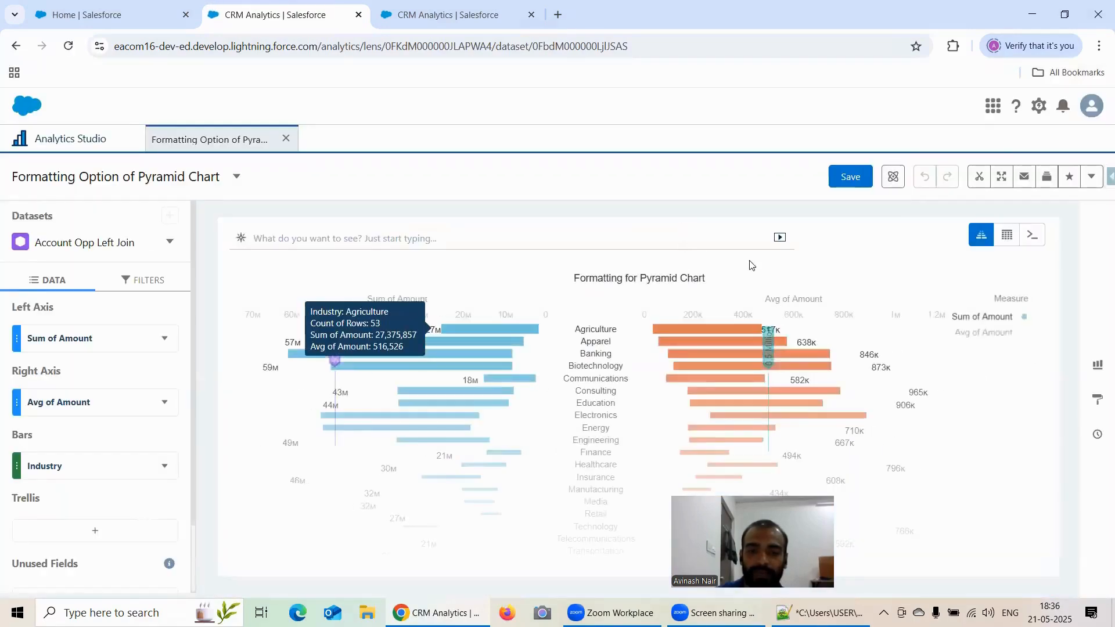
Add a chart marker on the Agriculture Avg of Amount bar and save the Pyramid lens.
click(1098, 395)
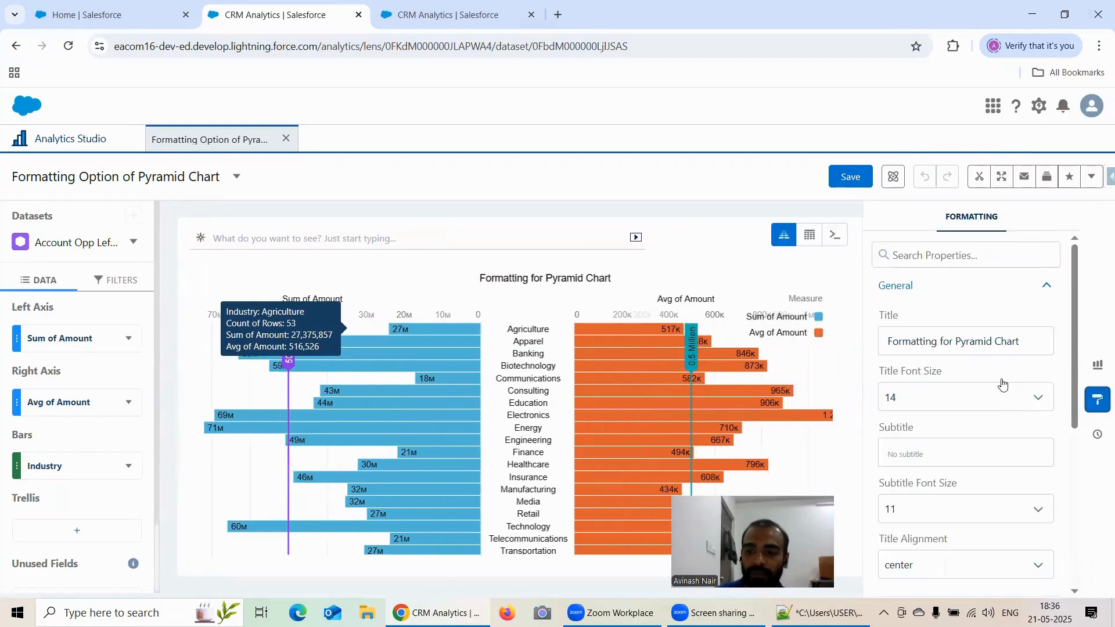
scroll(1002, 383, down, 5)
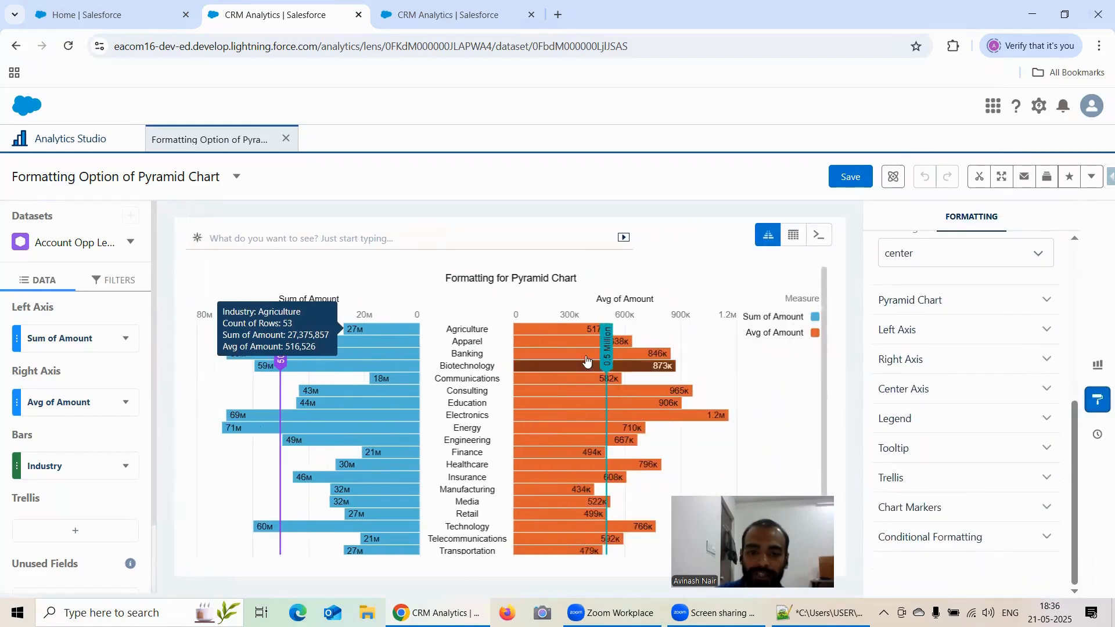
click(927, 508)
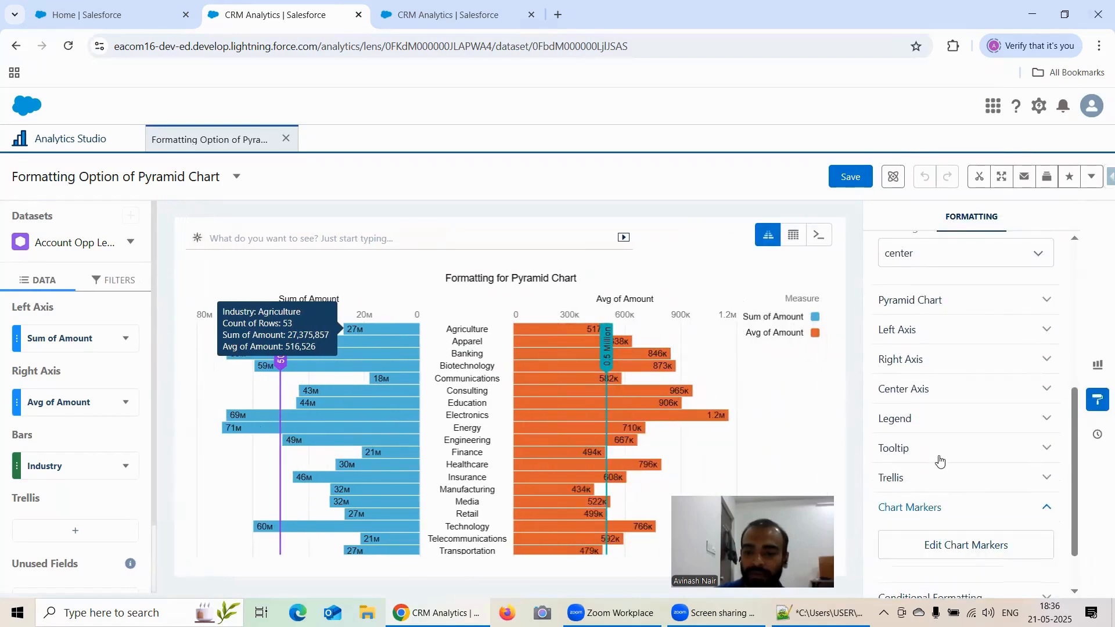
scroll(952, 441, down, 1)
click(953, 486)
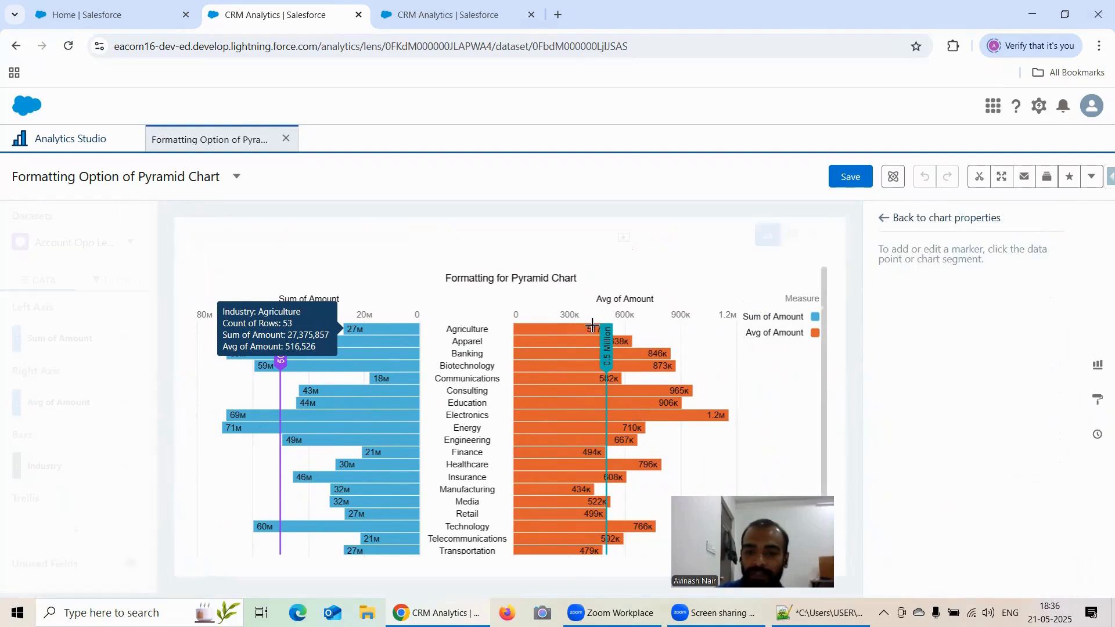
mouse_move(515, 326)
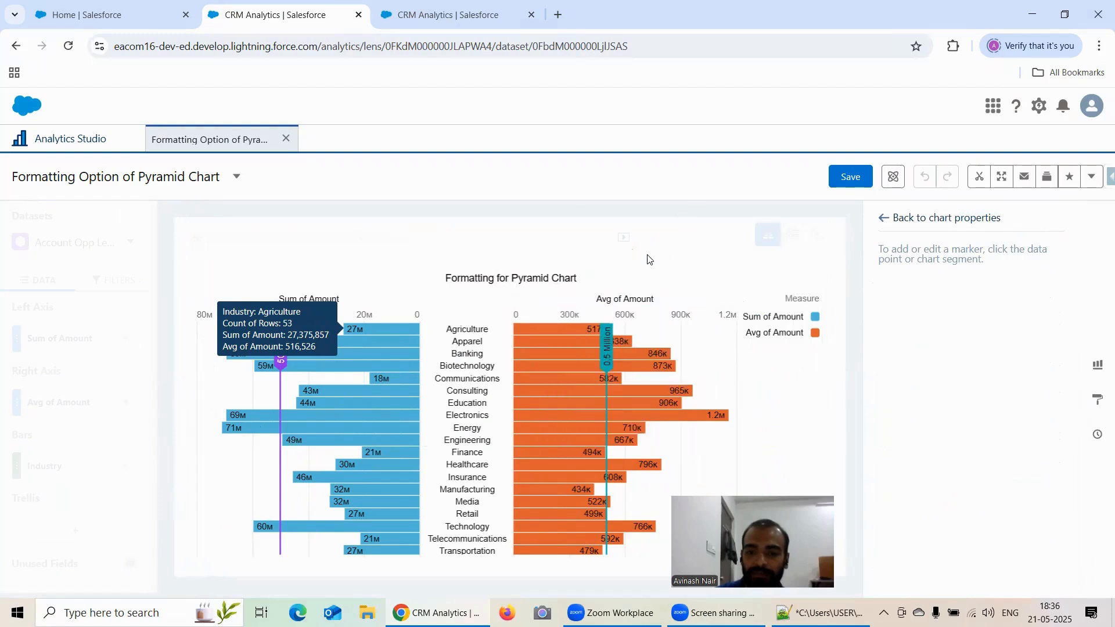
click(593, 327)
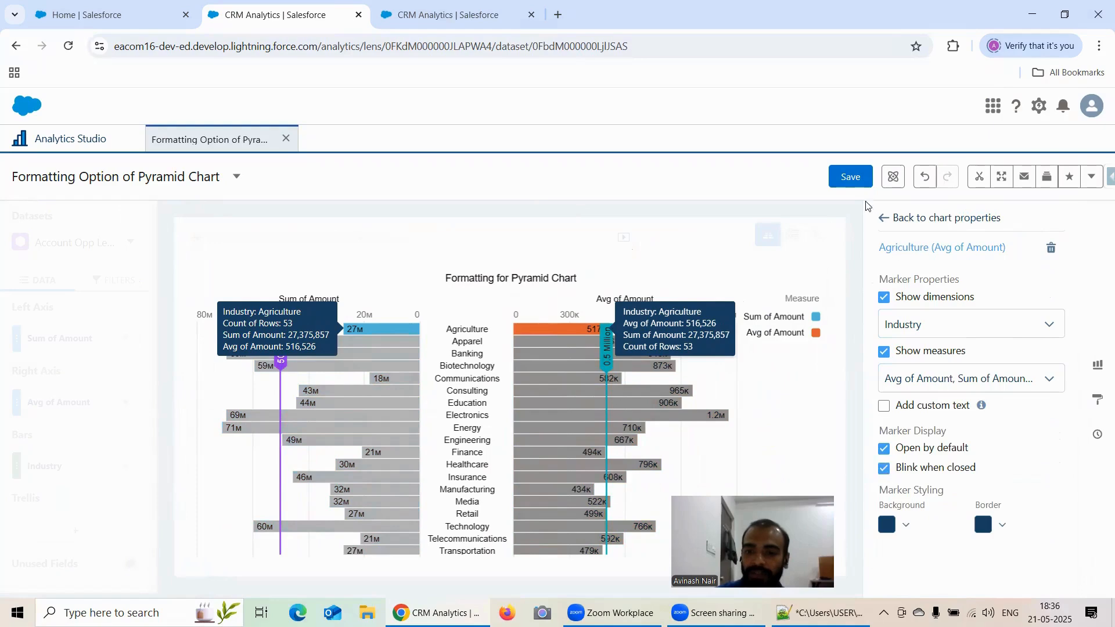
click(1098, 399)
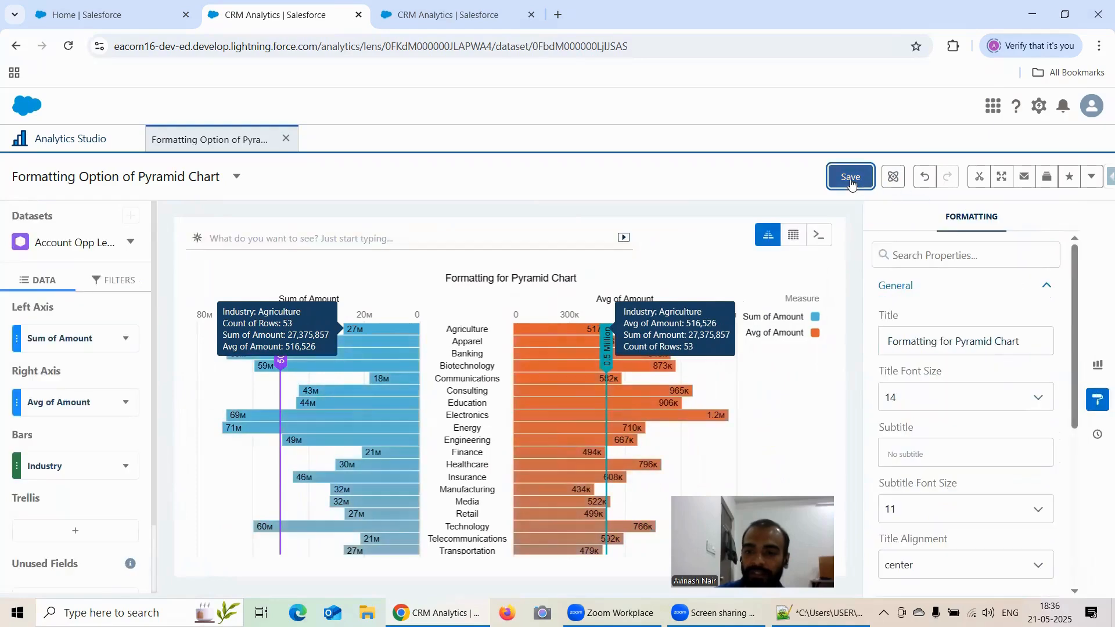
click(851, 177)
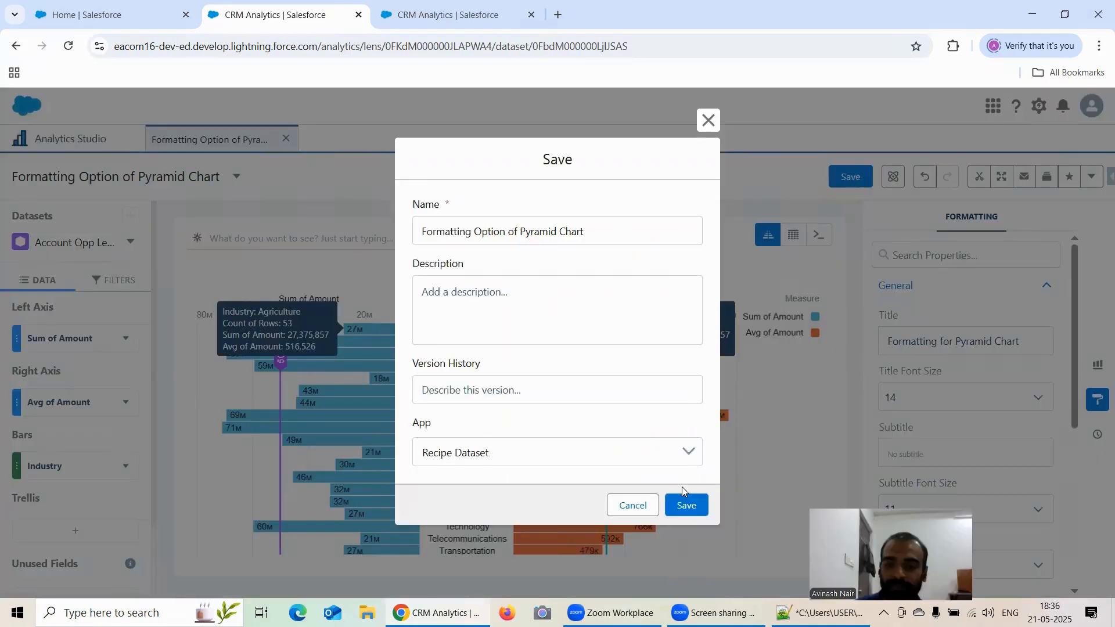
click(686, 506)
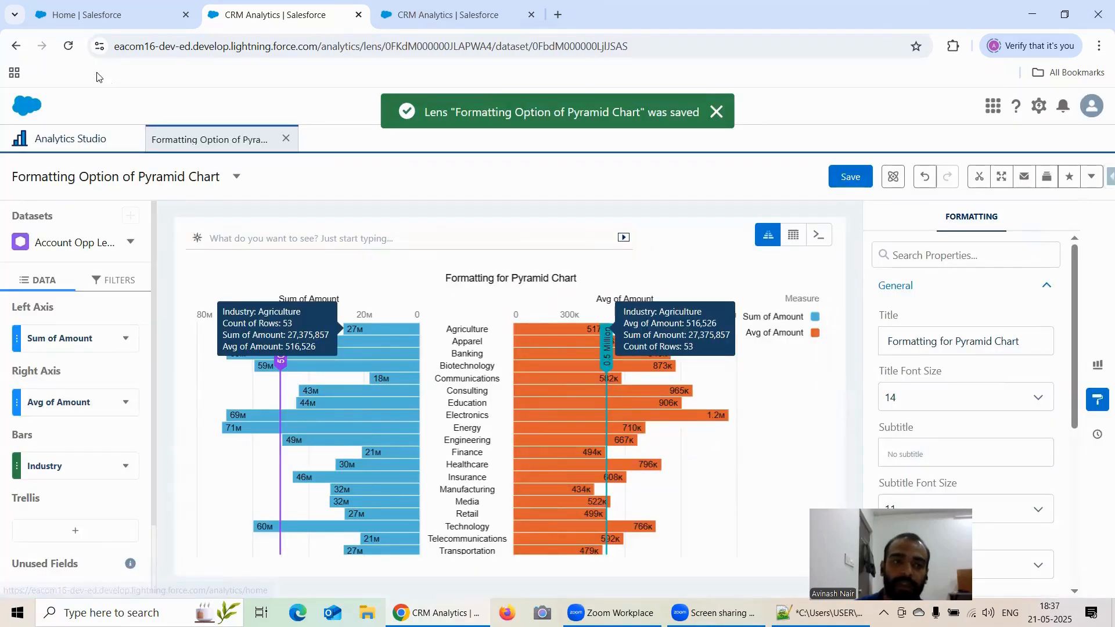
Reload the page and open, then close, both Agriculture chart marker tooltips.
click(68, 48)
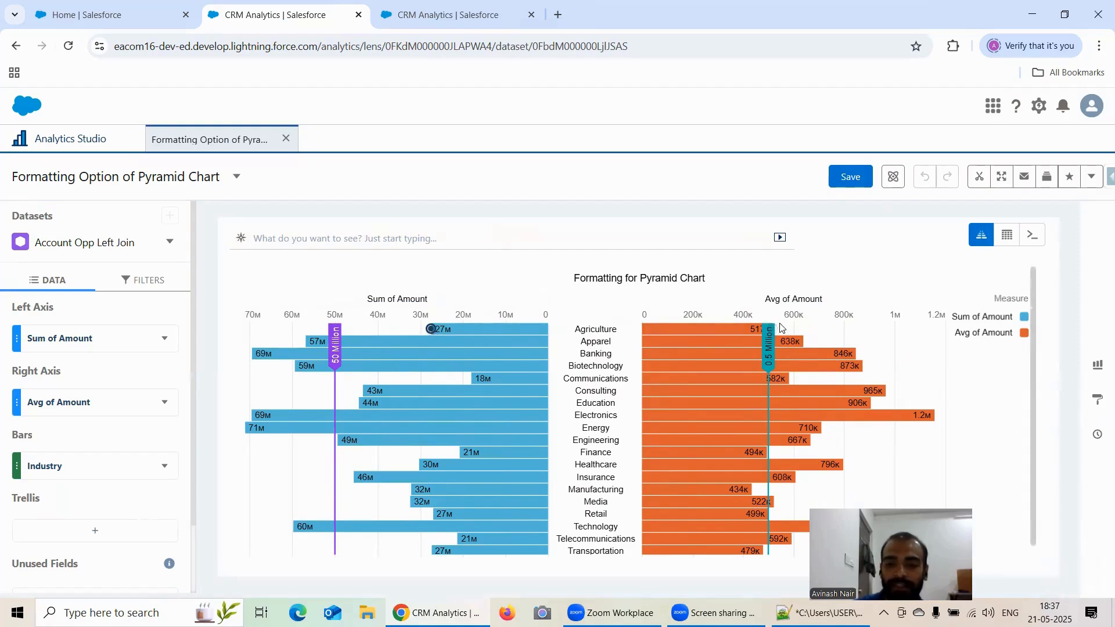
click(434, 330)
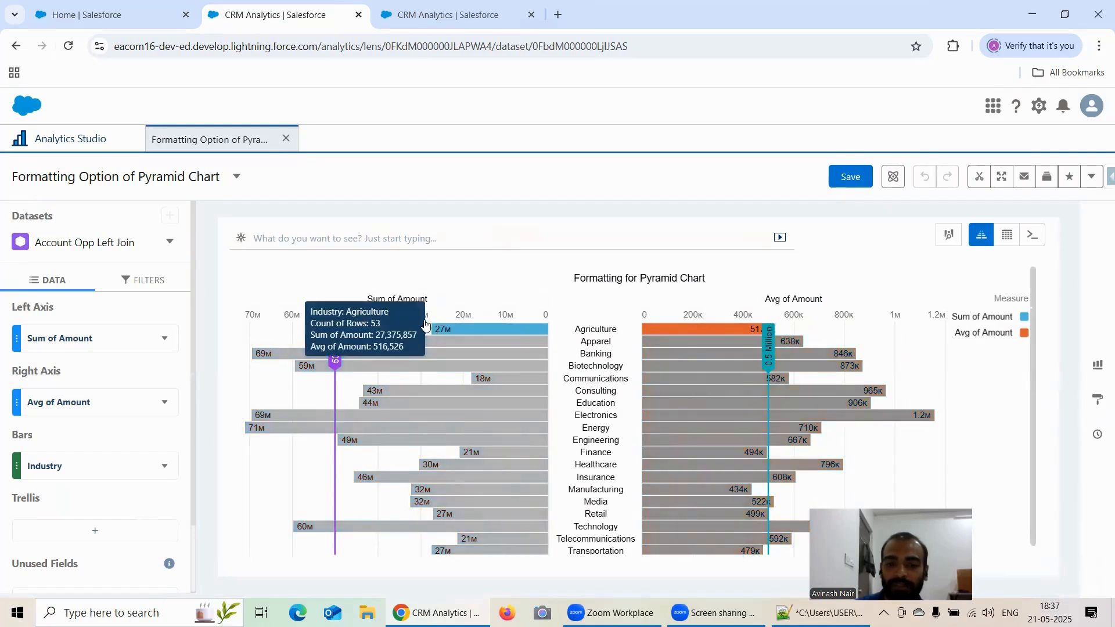
mouse_move(773, 332)
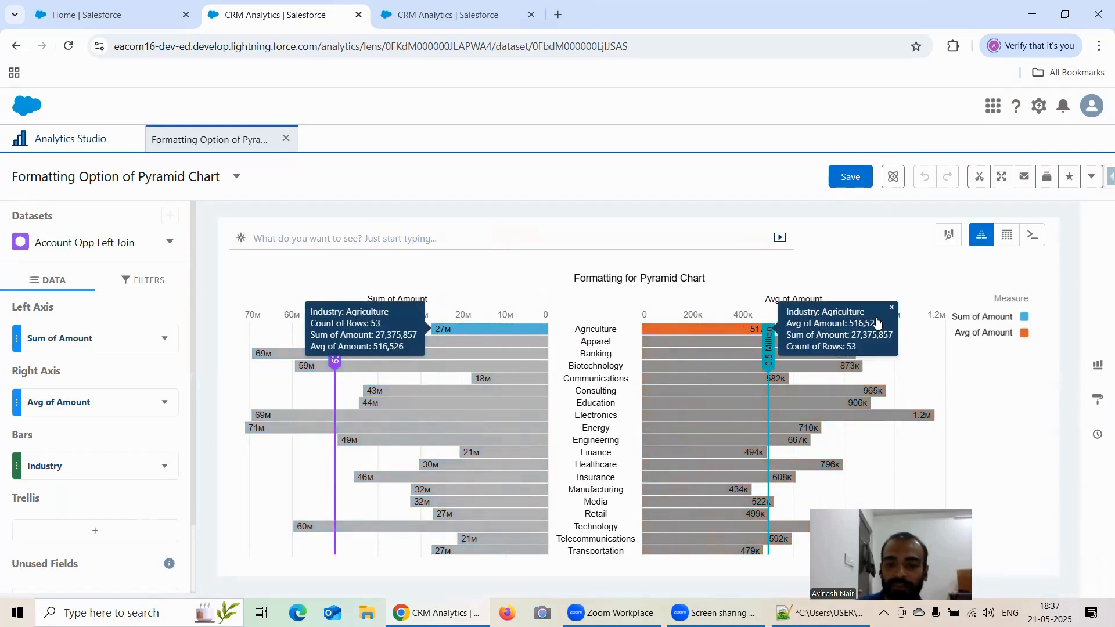
click(890, 310)
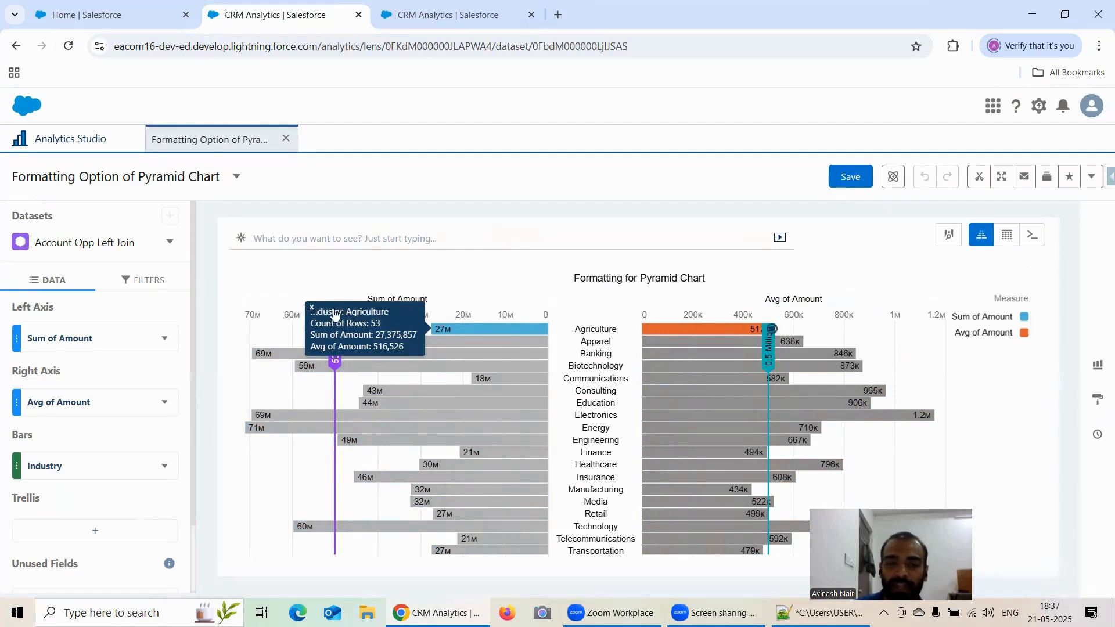
click(314, 310)
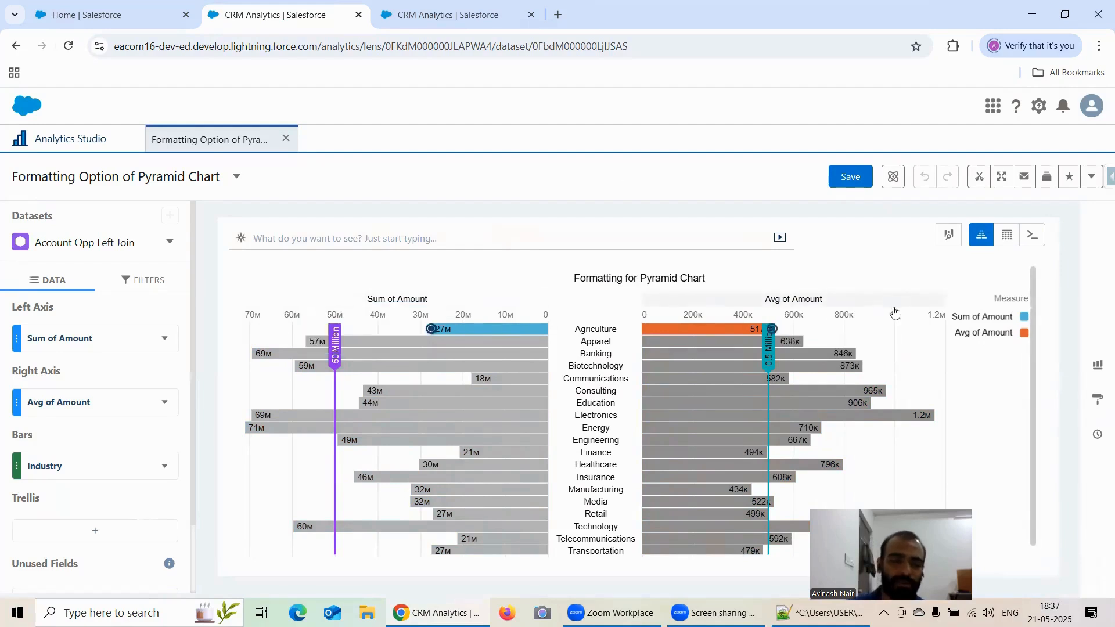
Open the chart type picker and browse the available bar and line chart types.
click(1098, 365)
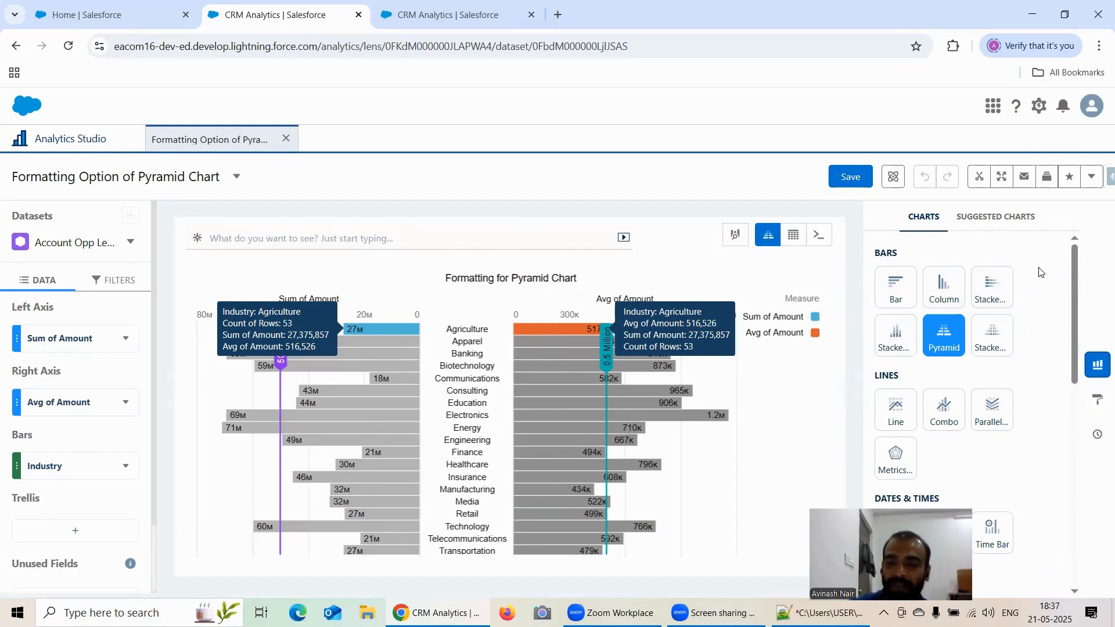
scroll(1040, 272, down, 2)
scroll(999, 279, up, 2)
scroll(982, 284, down, 2)
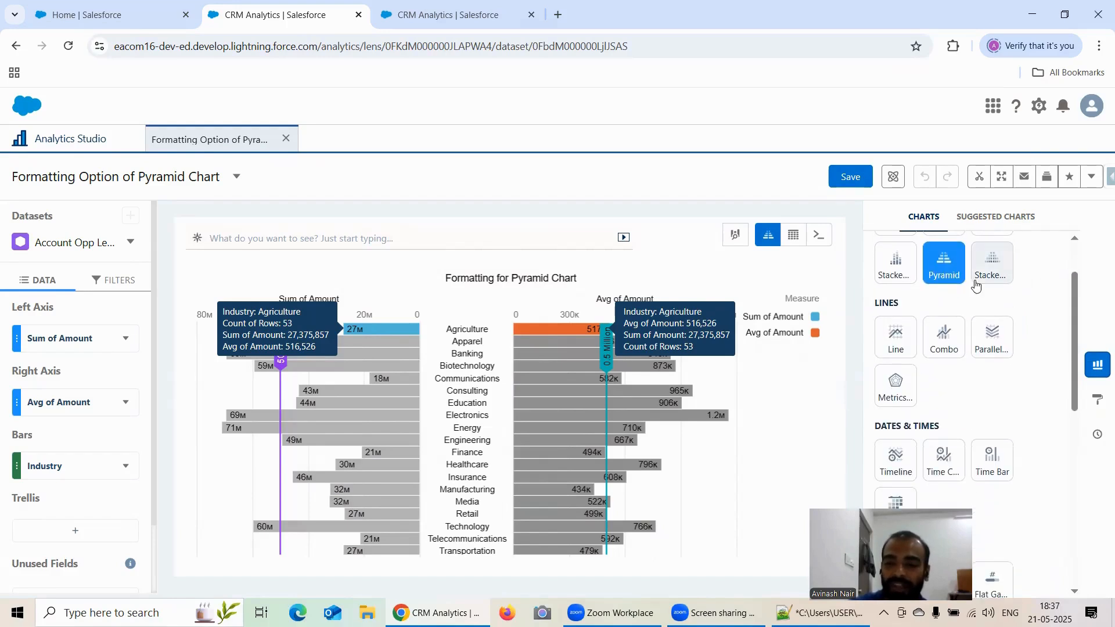